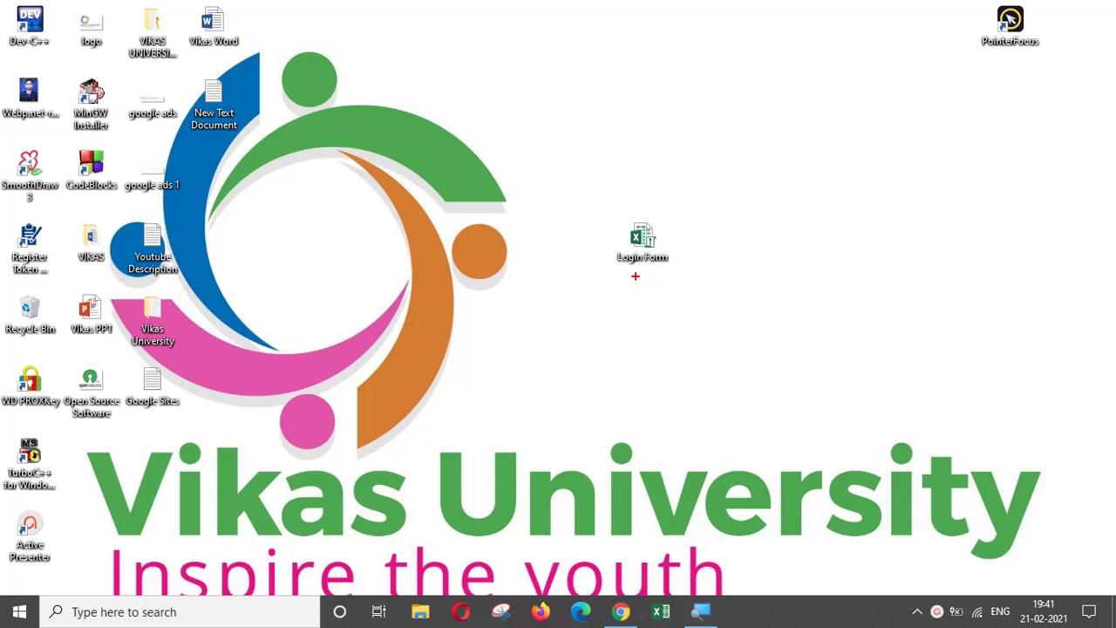
# Step: Draw annotation arrows pointing at the Login Form file, then clear them
pyautogui.moveTo(635, 276); pyautogui.dragTo(574, 378)
pyautogui.moveTo(683, 253); pyautogui.dragTo(839, 250)
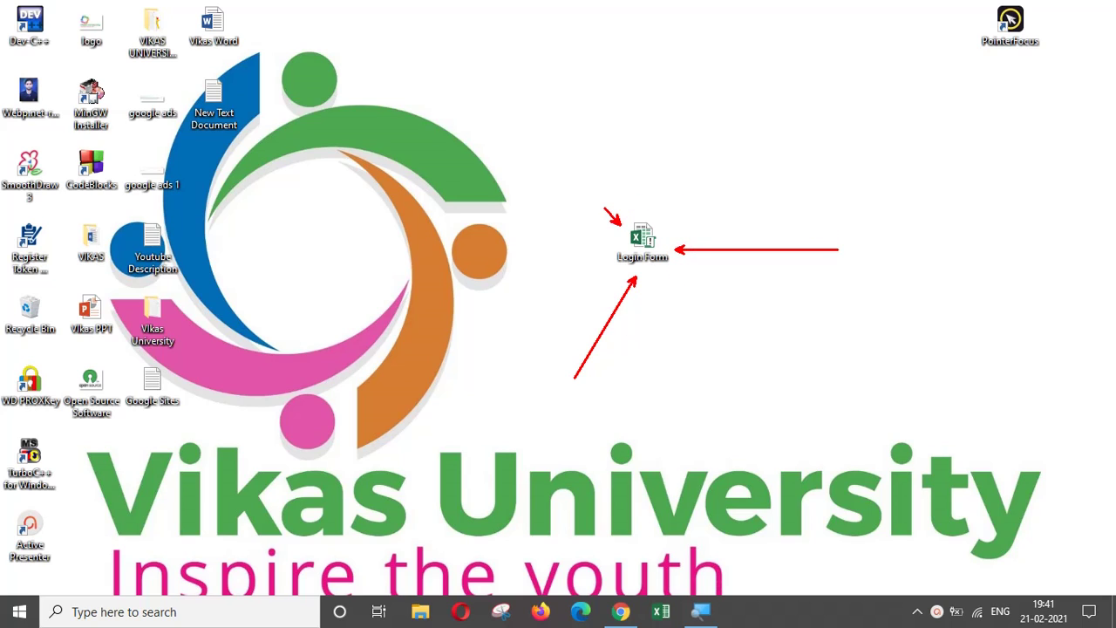
pyautogui.moveTo(605, 209); pyautogui.dragTo(555, 139)
pyautogui.press('Escape')
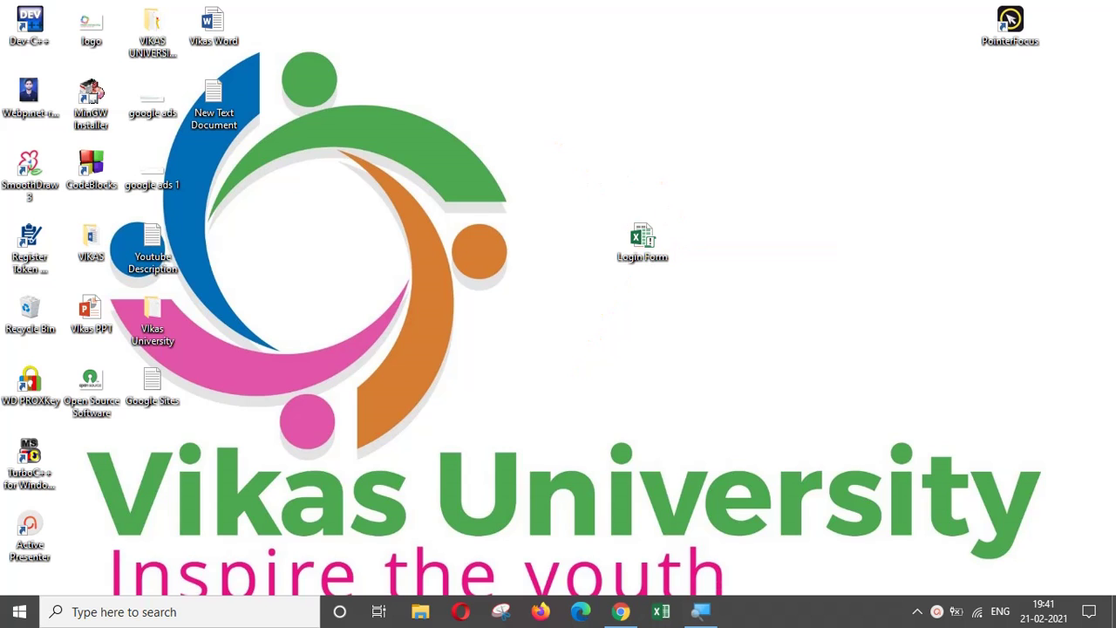
# Step: Open the Login Form workbook, submit wrong credentials and dismiss the rejection message
pyautogui.doubleClick(649, 250)
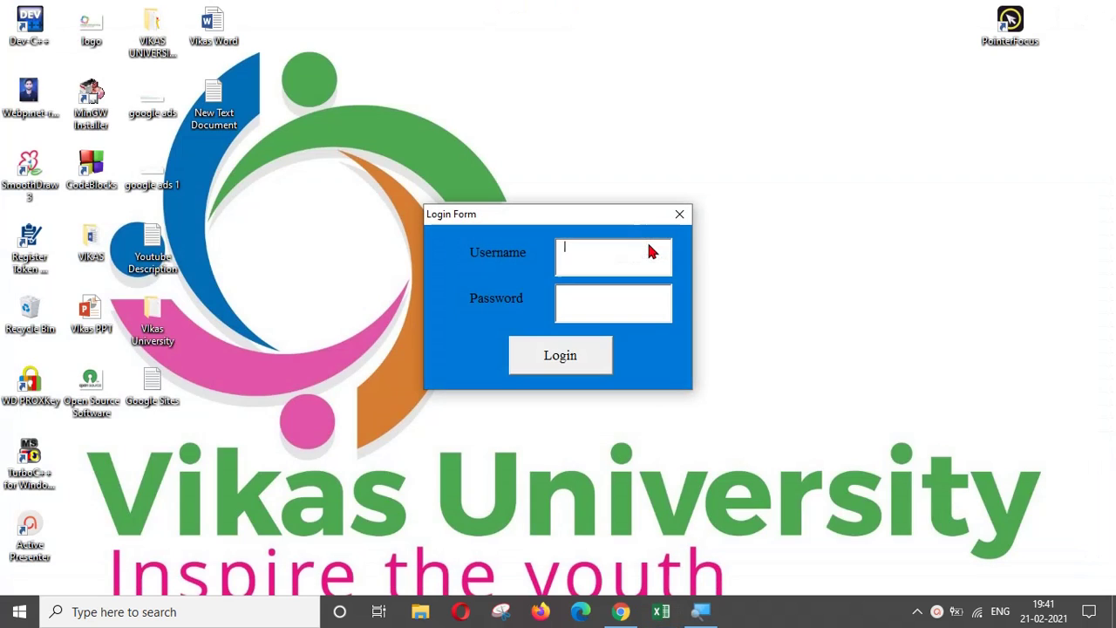
pyautogui.moveTo(580, 224)
pyautogui.mouseDown()
pyautogui.moveTo(672, 240)
pyautogui.moveTo(634, 340)
pyautogui.moveTo(606, 333)
pyautogui.moveTo(669, 303)
pyautogui.moveTo(655, 302)
pyautogui.moveTo(658, 229)
pyautogui.mouseUp()
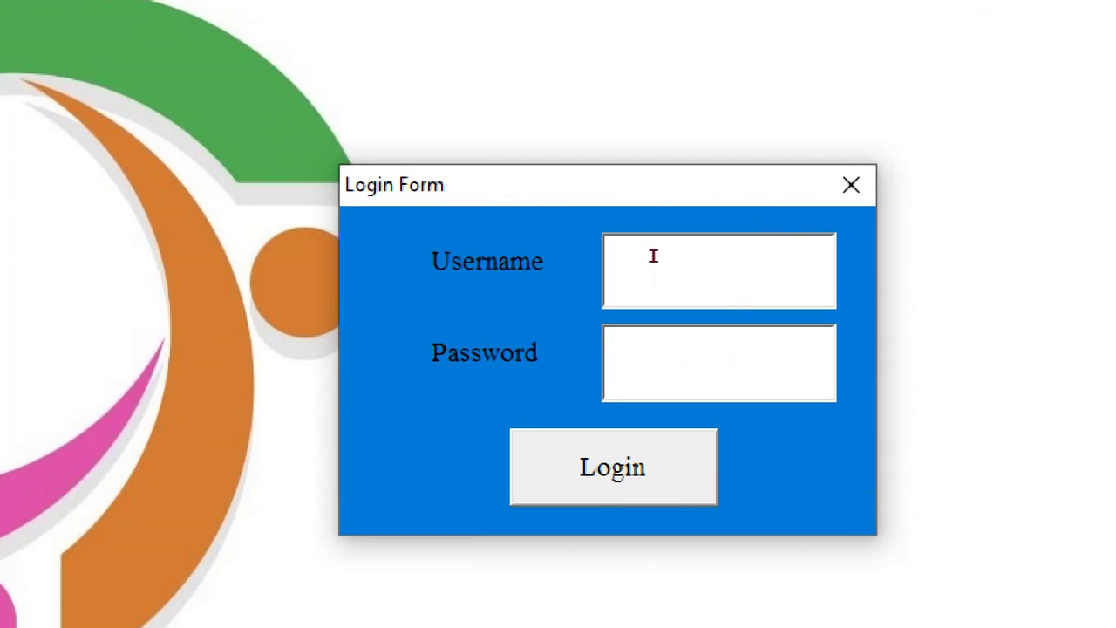
pyautogui.write('vikas')
pyautogui.write('as')
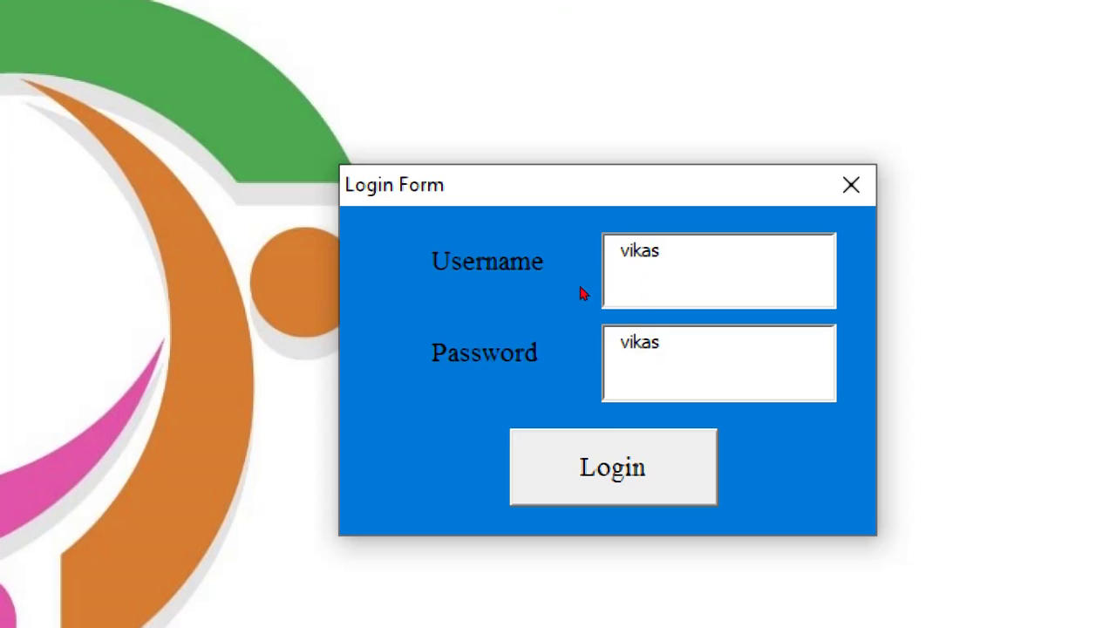
pyautogui.press('Tab')
pyautogui.press('Return')
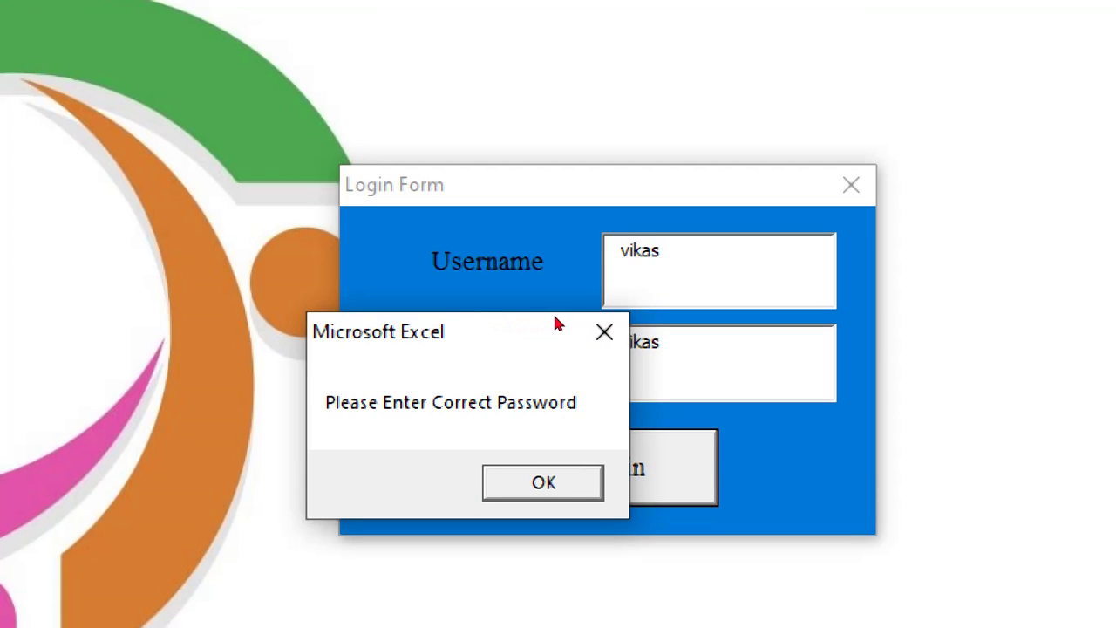
pyautogui.click(602, 334)
pyautogui.click(683, 248)
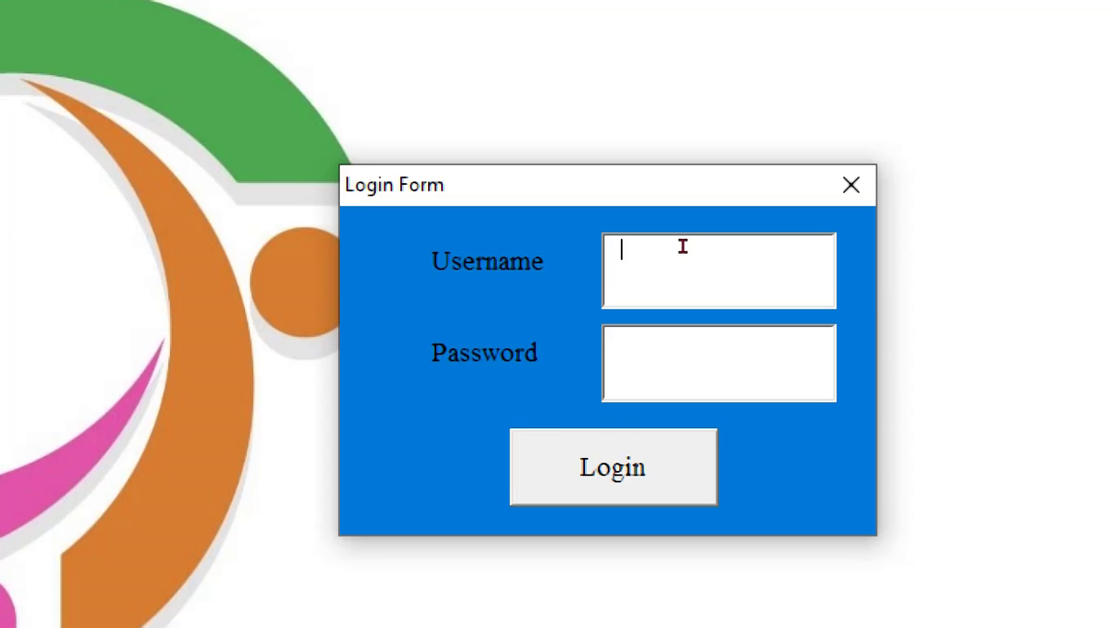
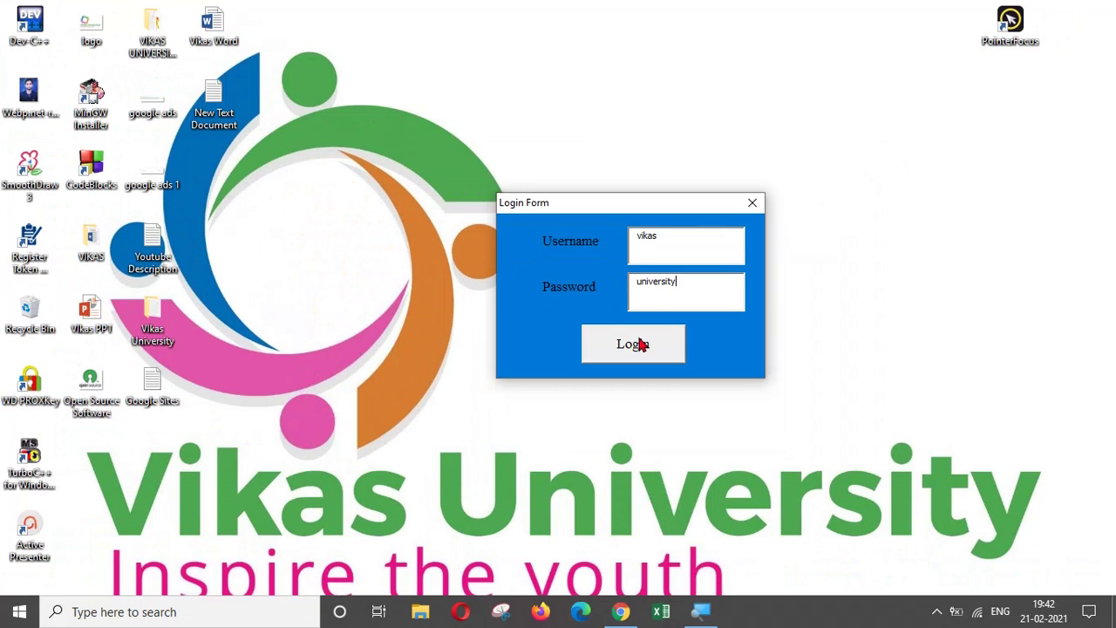
# Step: Log in with the correct username and password and acknowledge the unlock message
pyautogui.click(641, 344)
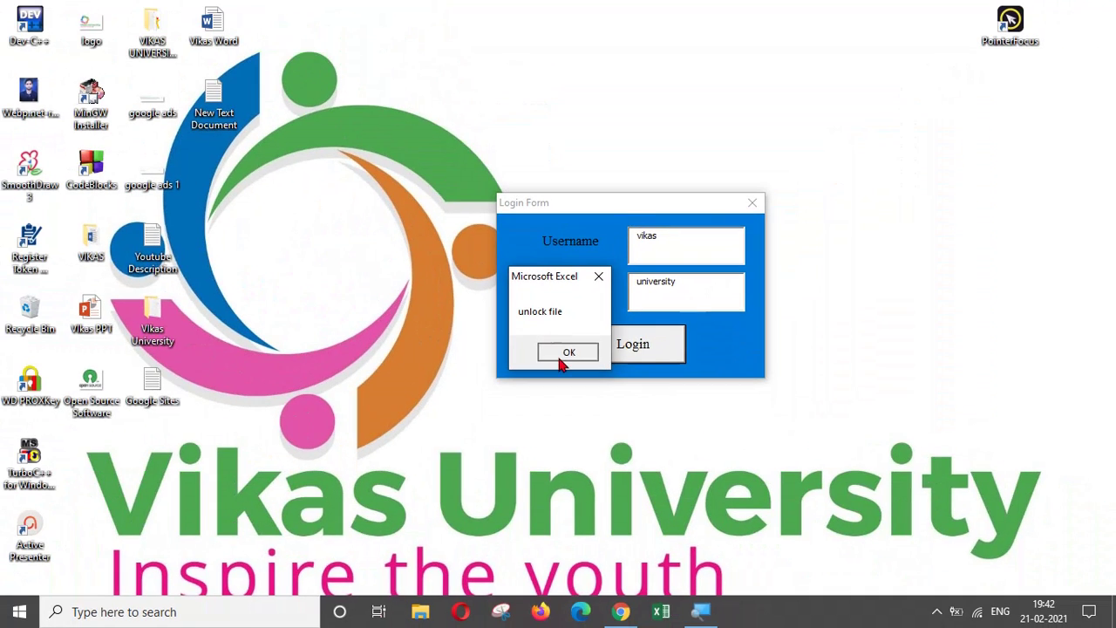
pyautogui.click(563, 357)
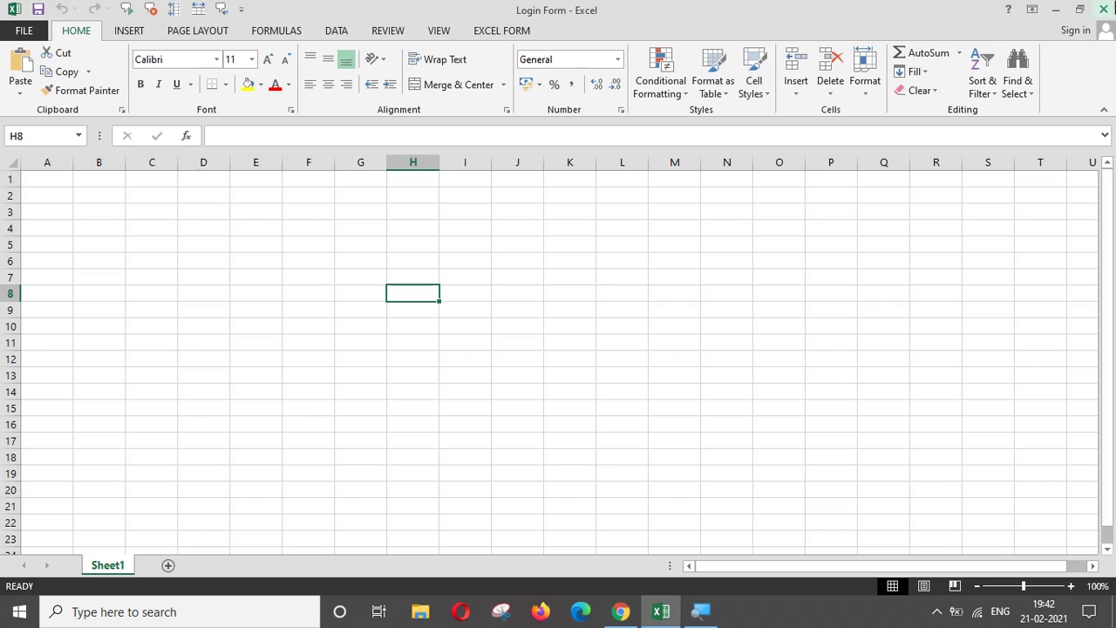
# Step: Close Excel, delete the Login Form file from the desktop, and start a blank workbook
pyautogui.click(1109, 10)
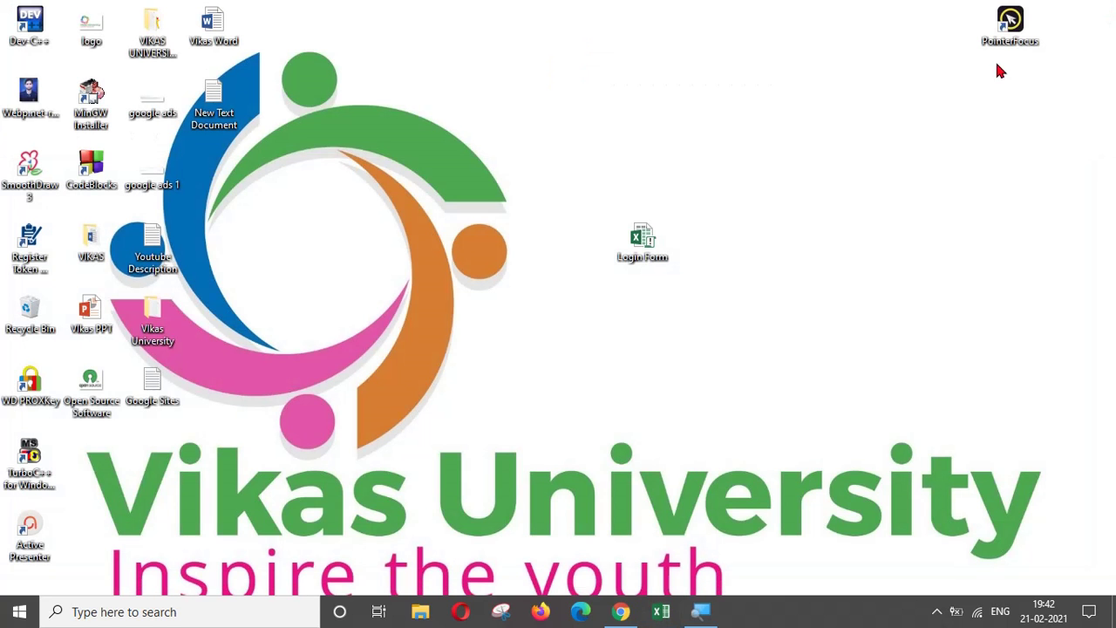
pyautogui.click(643, 259)
pyautogui.press('Delete')
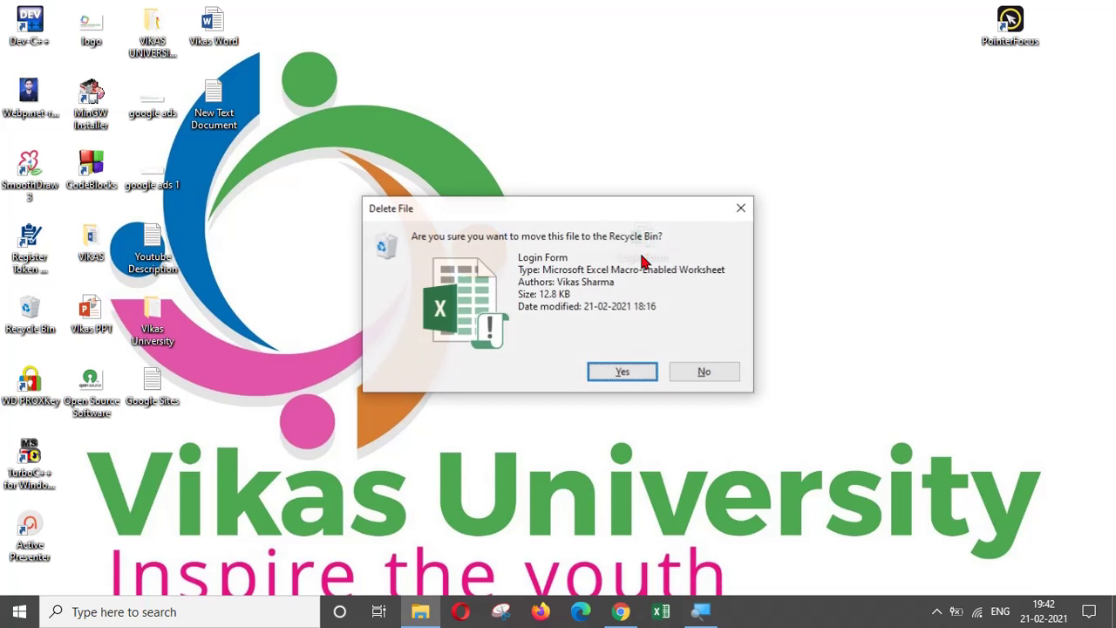
pyautogui.press('Return')
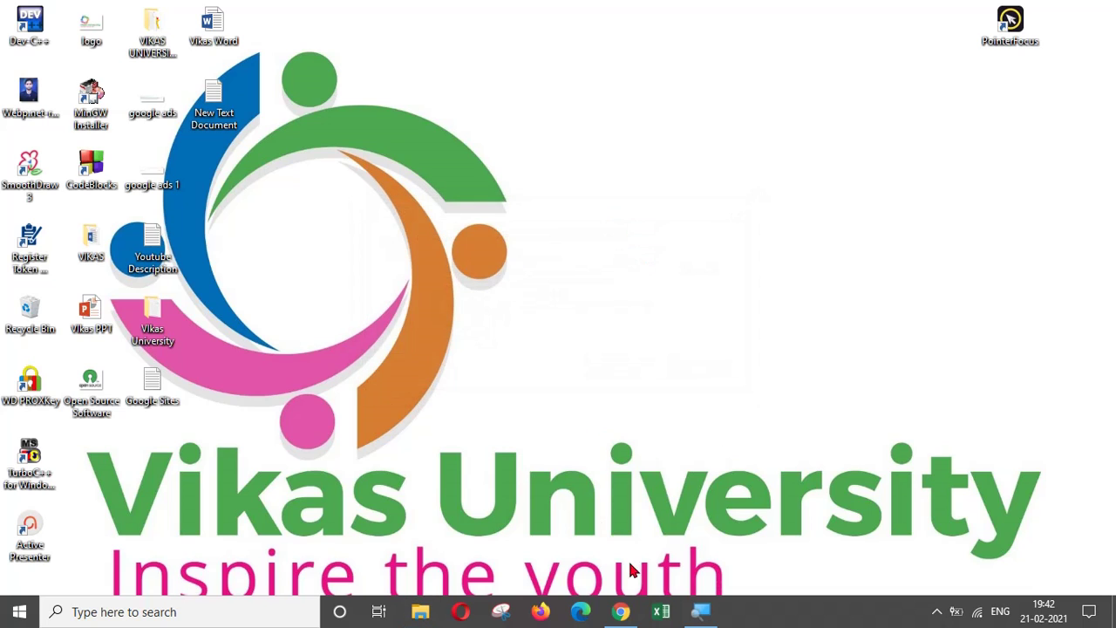
pyautogui.click(664, 616)
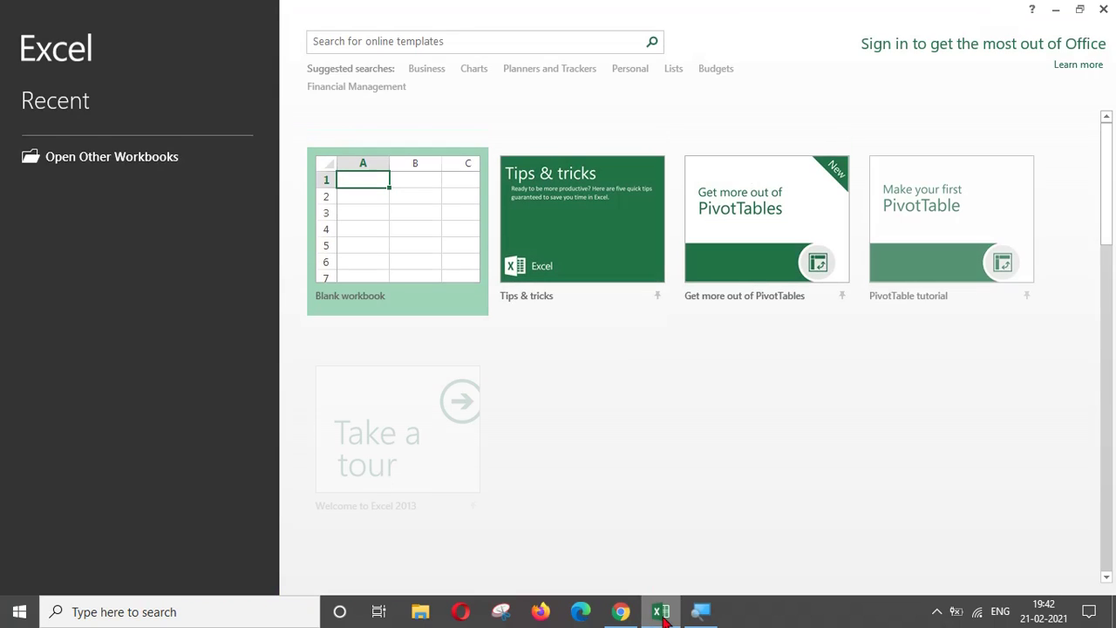
pyautogui.click(386, 254)
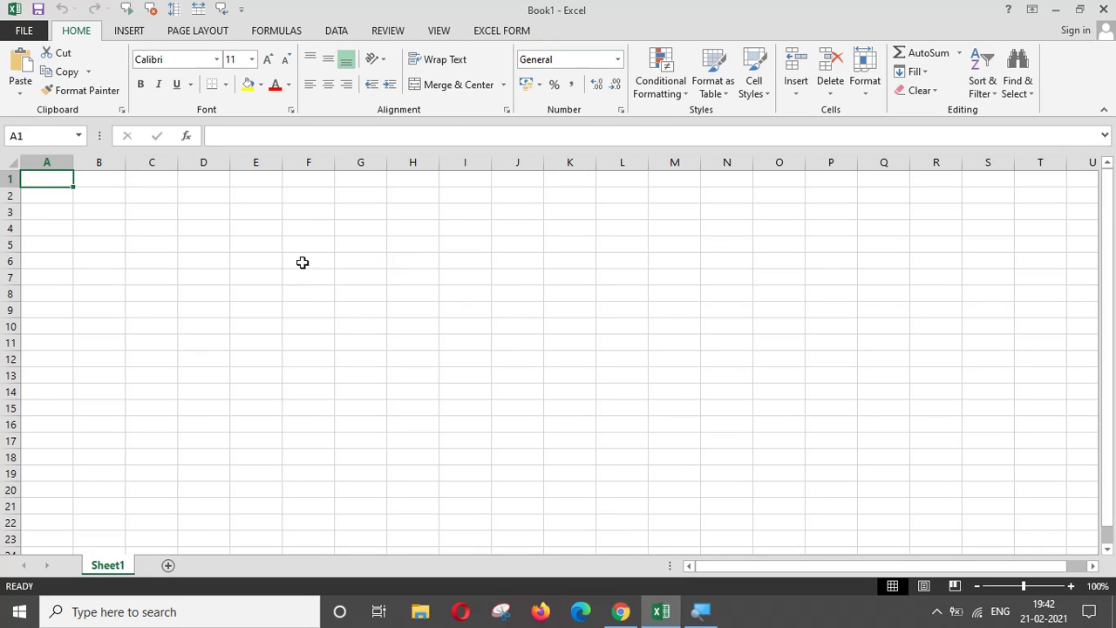
# Step: Open Book1's Visual Basic editor with Alt+F11, reopen it maximised, then show the desktop
pyautogui.click(478, 296)
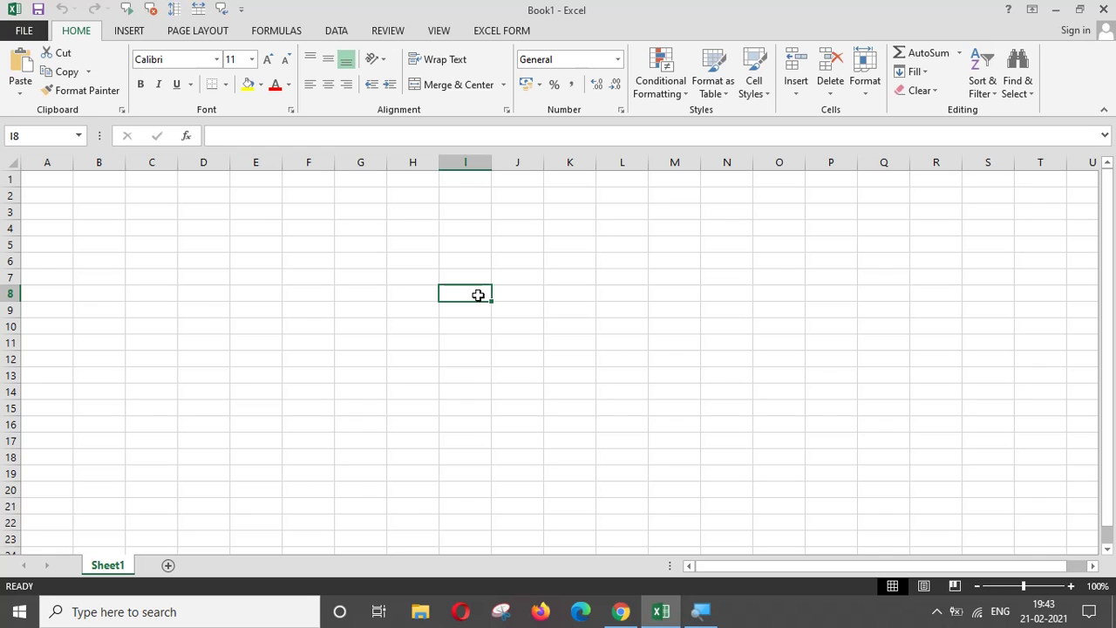
pyautogui.press('alt')
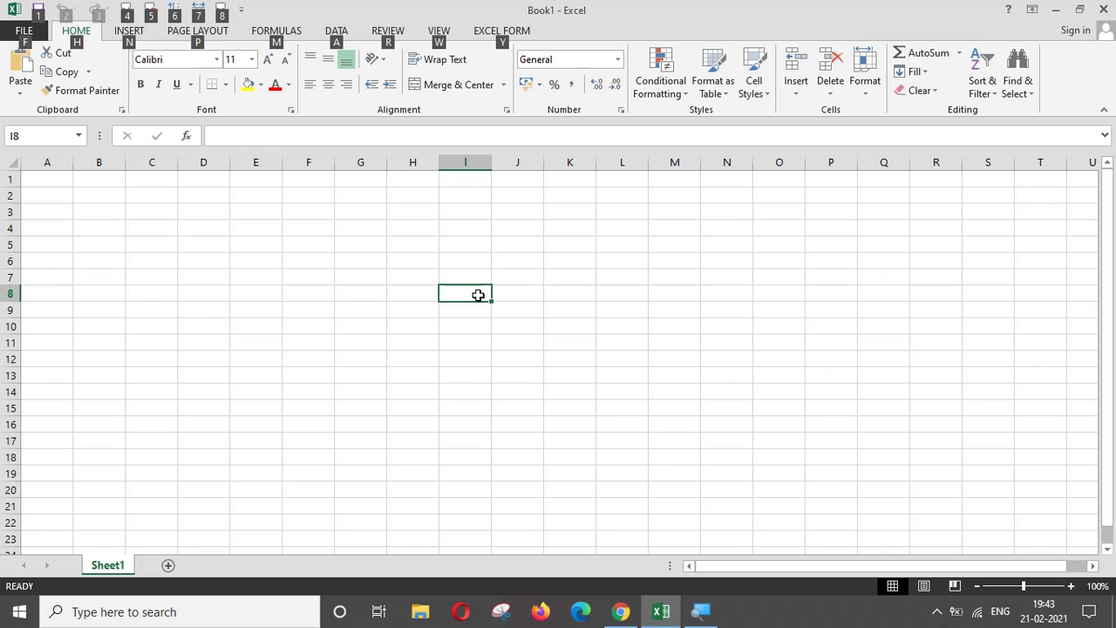
pyautogui.hotkey('alt', 'F11')
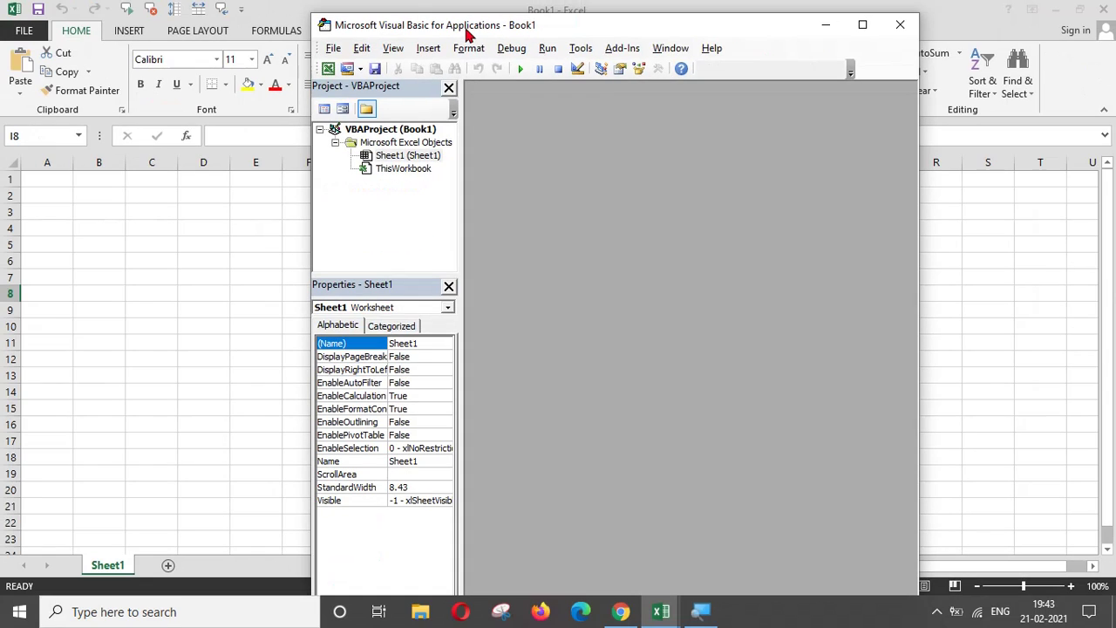
pyautogui.click(901, 25)
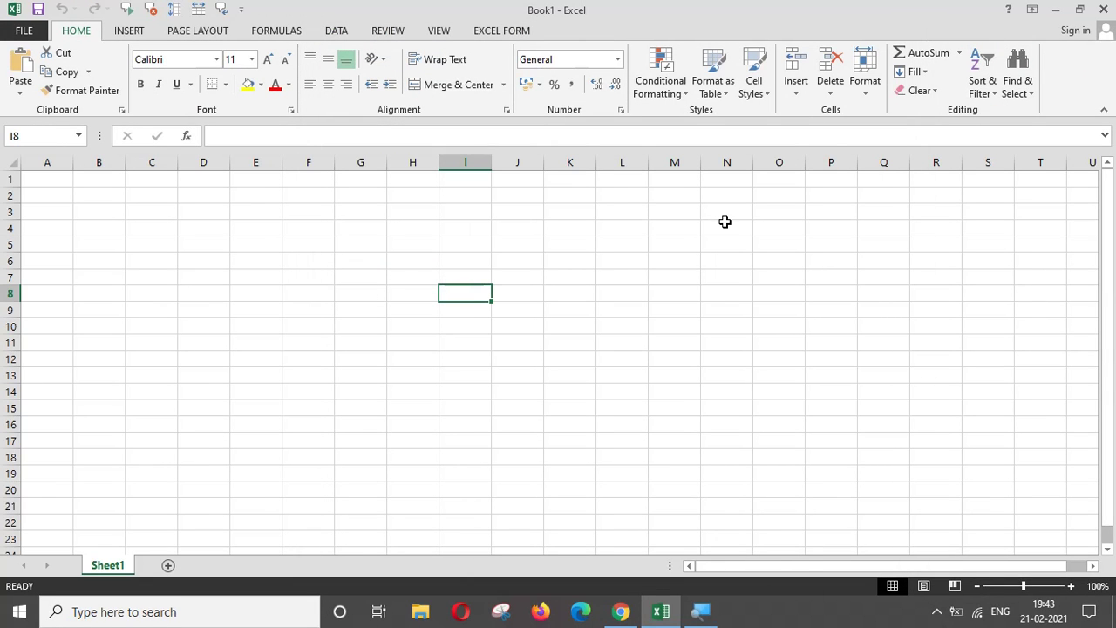
pyautogui.hotkey('alt', 'F11')
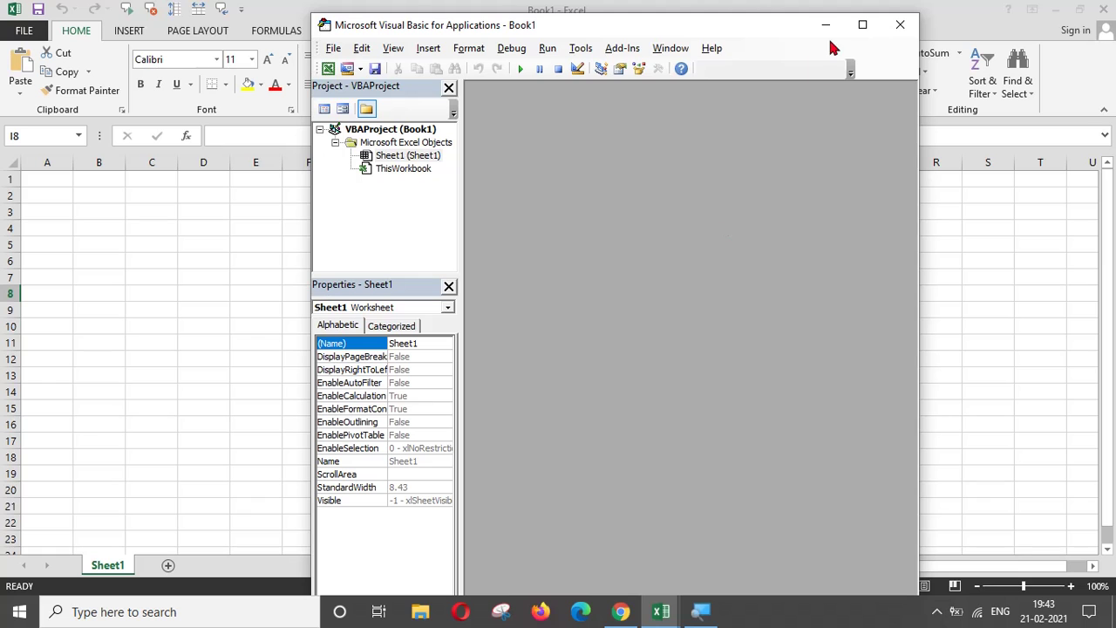
pyautogui.click(860, 30)
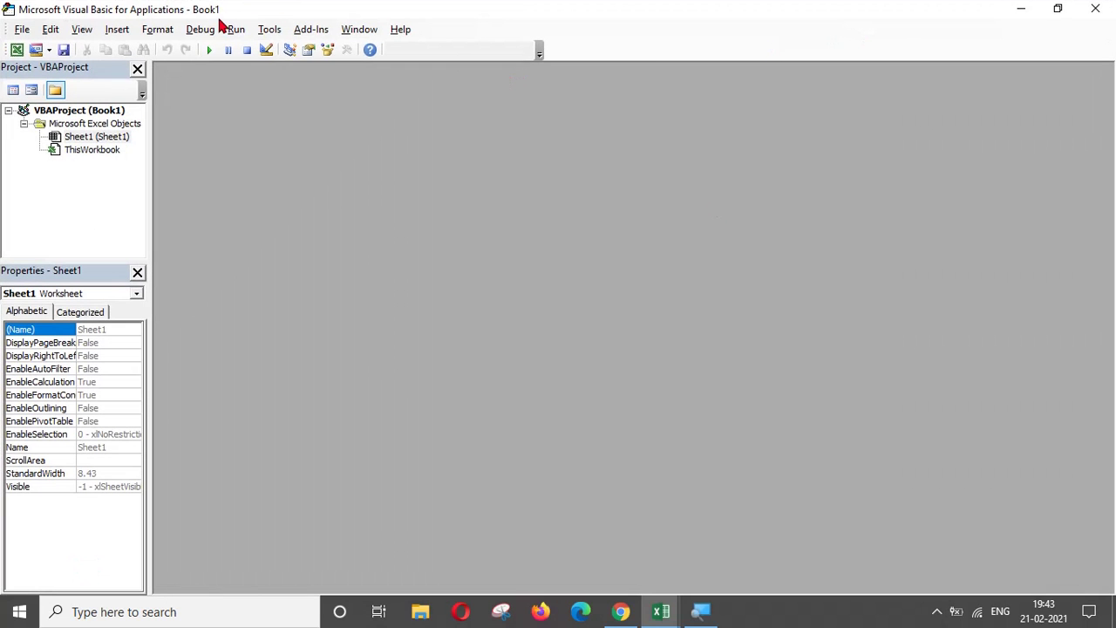
pyautogui.press('super+d')
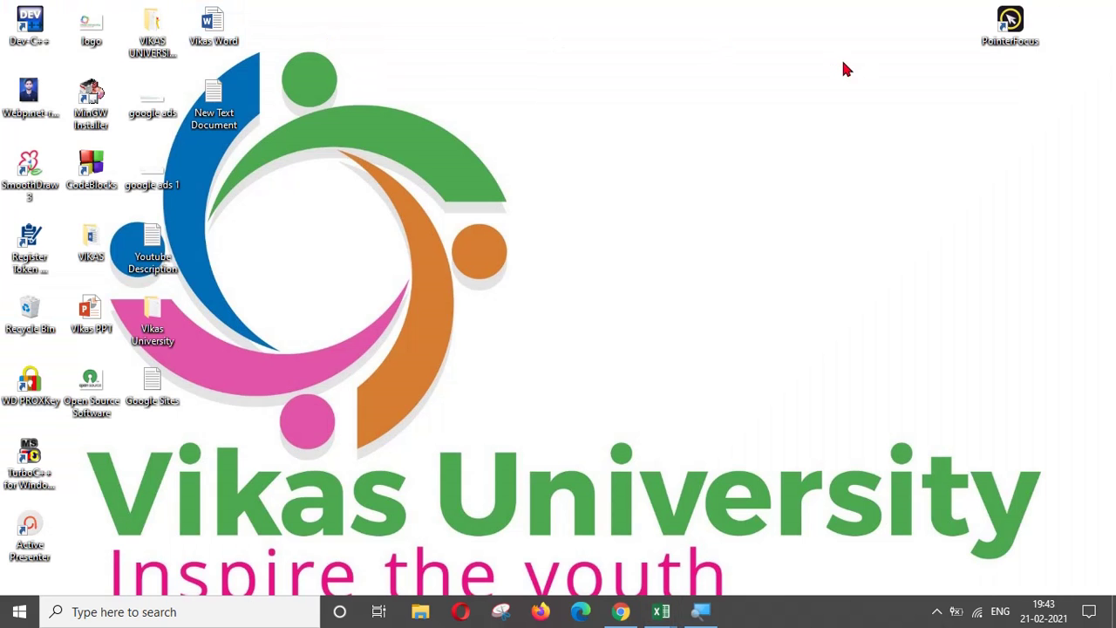
# Step: Launch PointerFocus from its desktop shortcut and dismiss its trial version notice
pyautogui.click(1007, 41)
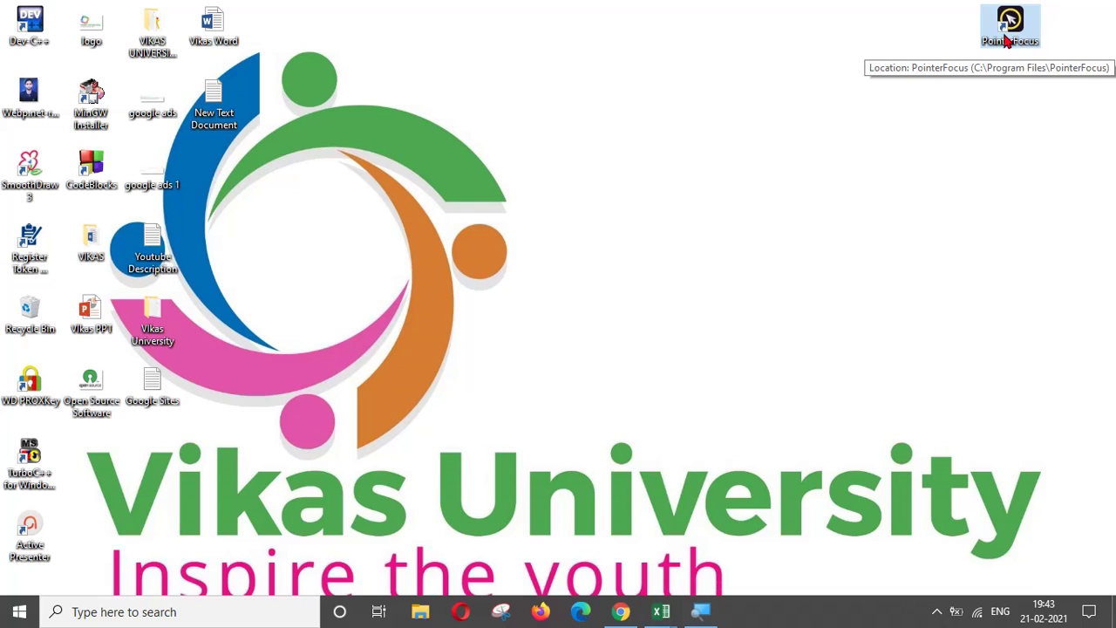
pyautogui.doubleClick(1007, 41)
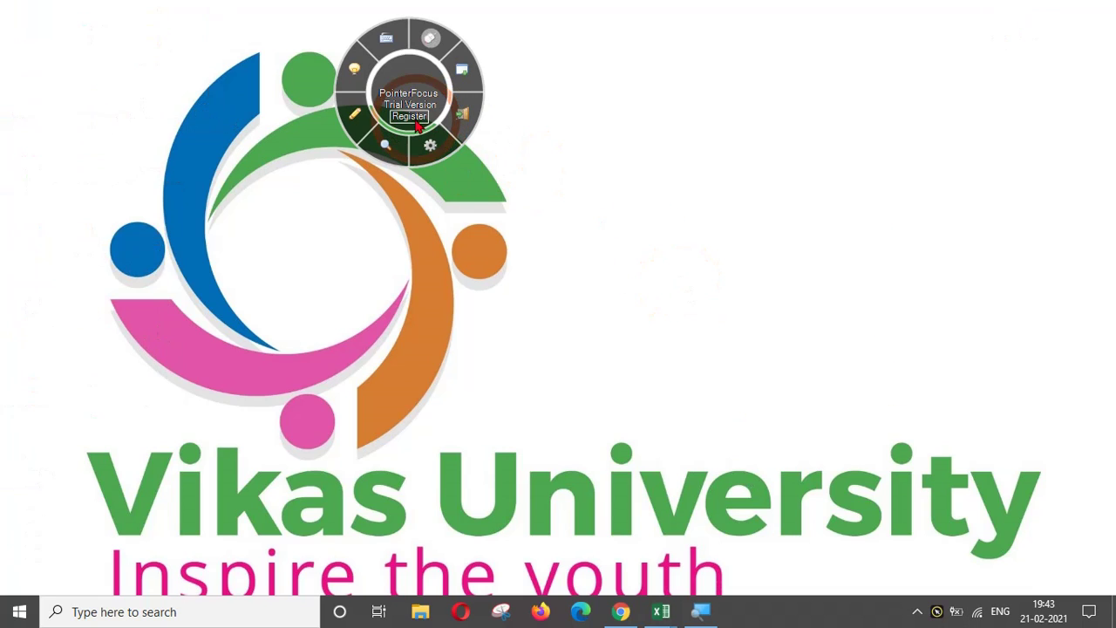
pyautogui.click(689, 330)
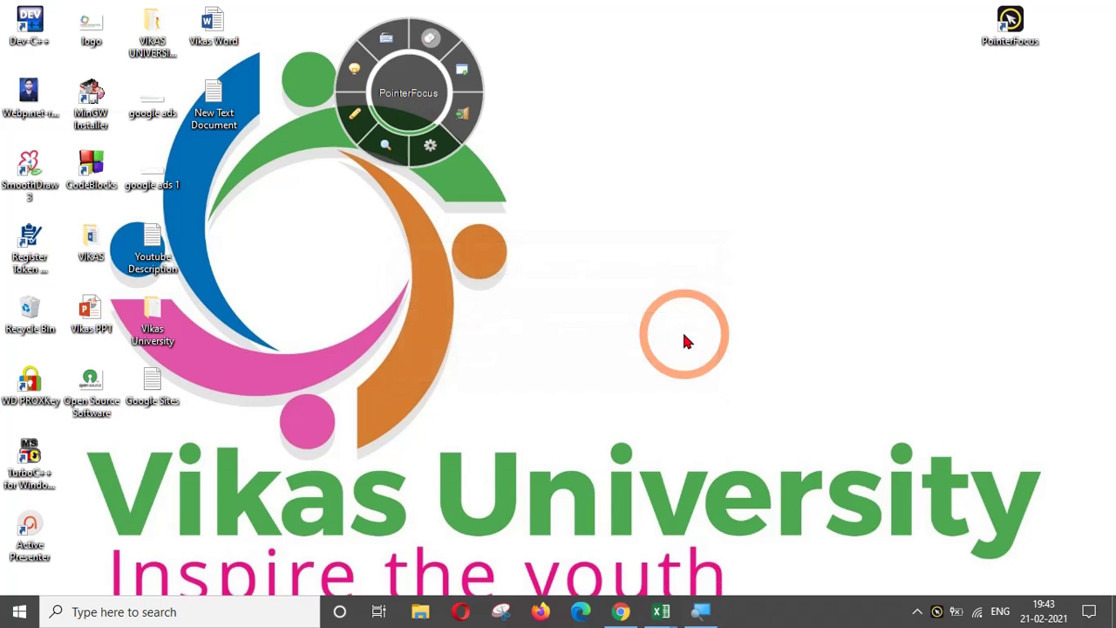
pyautogui.click(661, 610)
pyautogui.moveTo(661, 611)
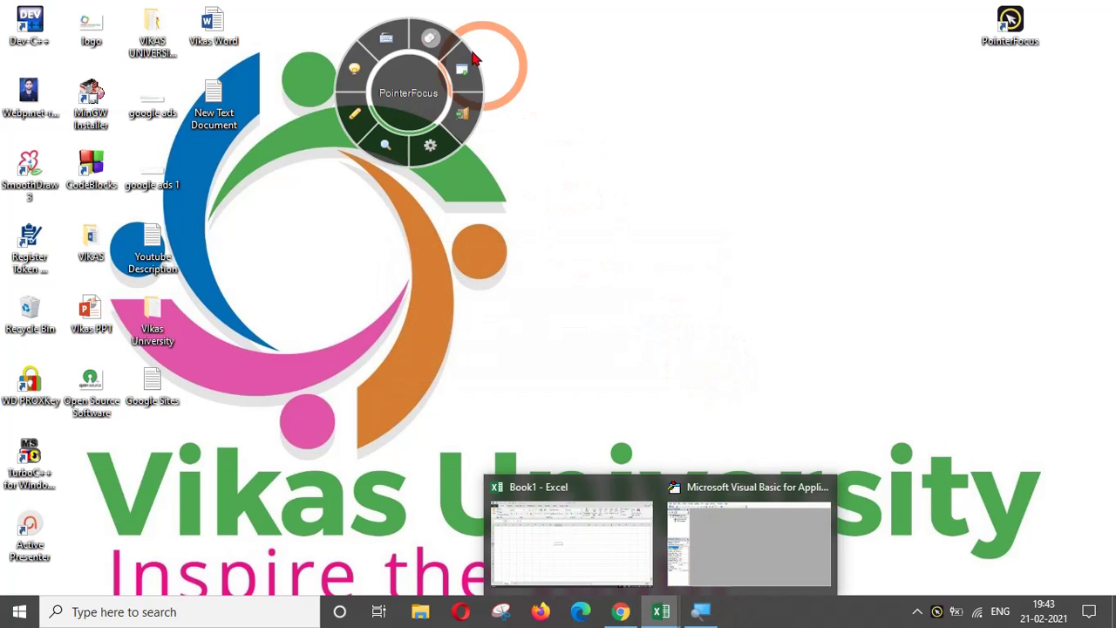
pyautogui.click(461, 70)
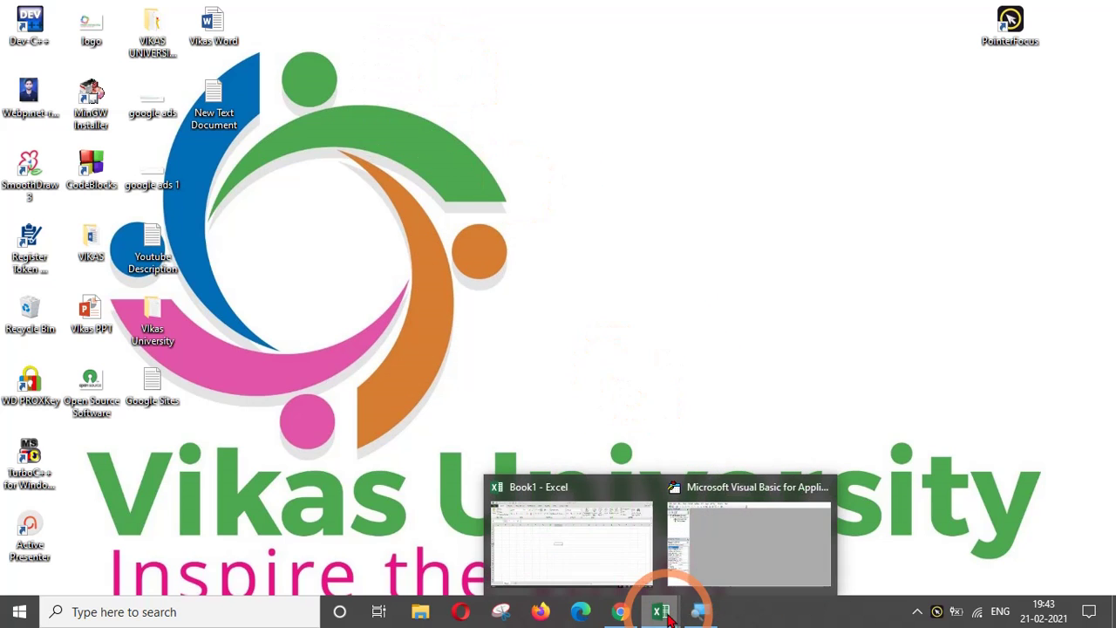
# Step: Bring up the Visual Basic editor and insert a new UserForm into Book1
pyautogui.click(685, 586)
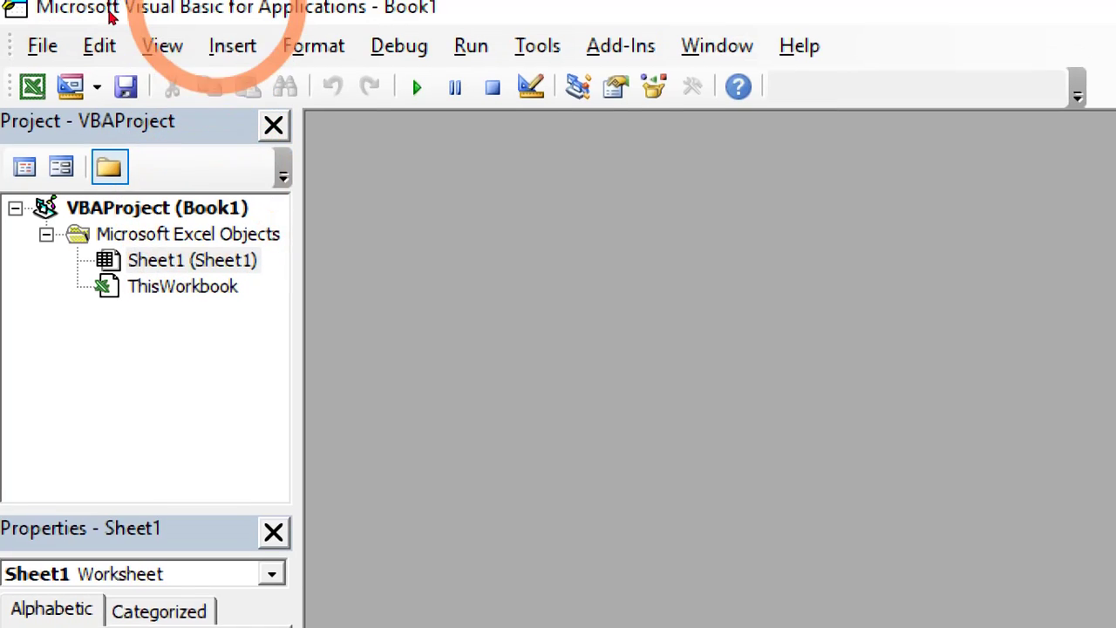
pyautogui.click(231, 58)
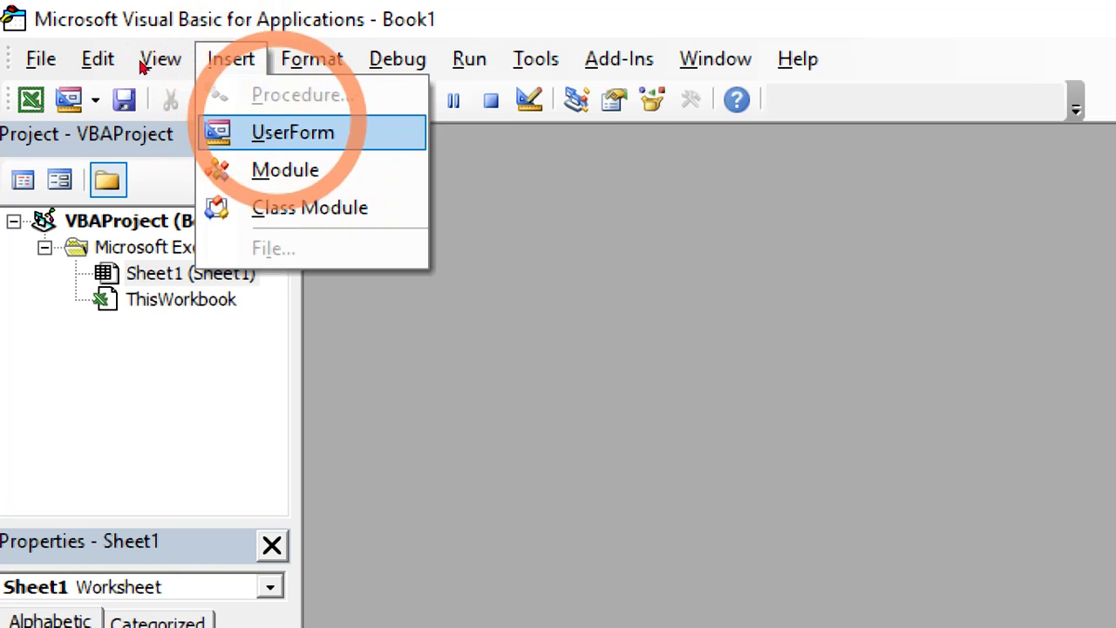
pyautogui.click(293, 133)
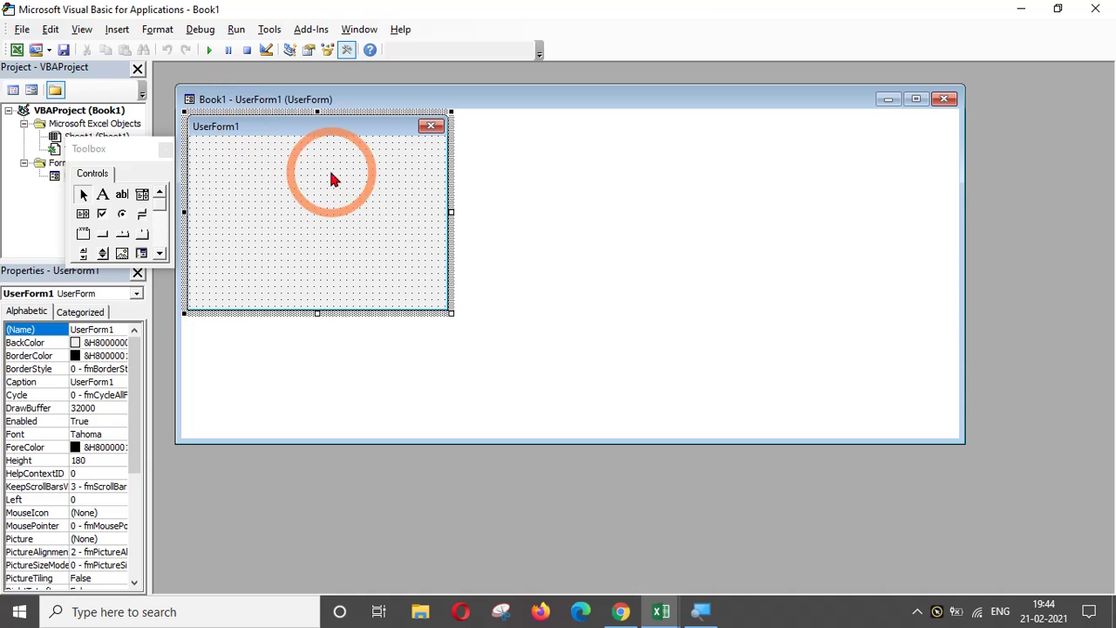
# Step: Reposition the UserForm1 designer and the control Toolbox
pyautogui.moveTo(312, 113); pyautogui.dragTo(343, 151)
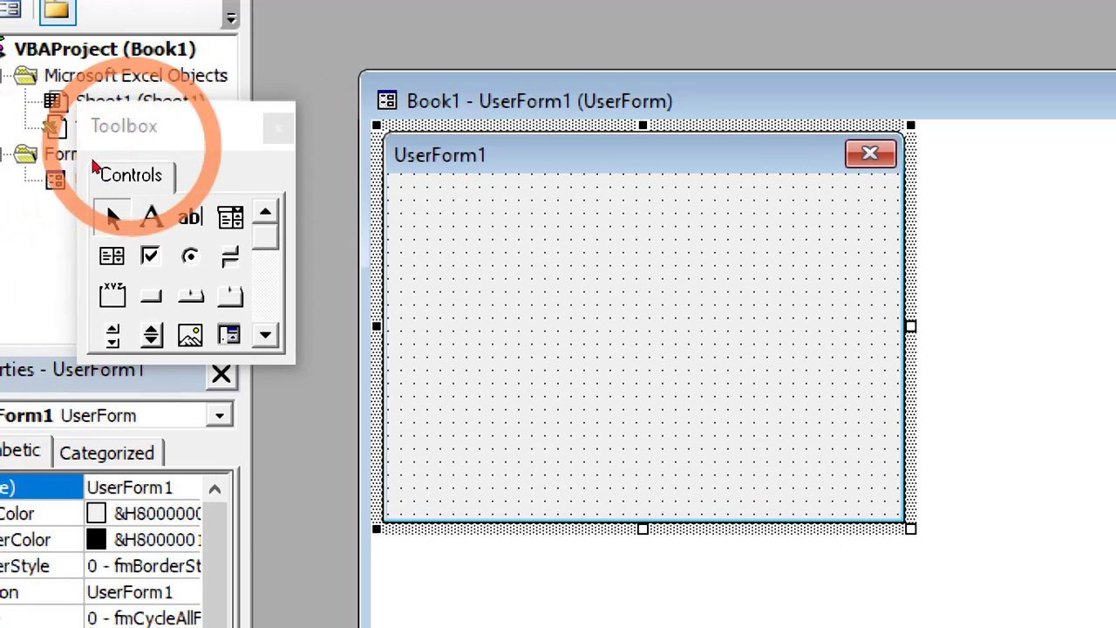
pyautogui.click(98, 158)
pyautogui.moveTo(99, 158); pyautogui.dragTo(91, 180)
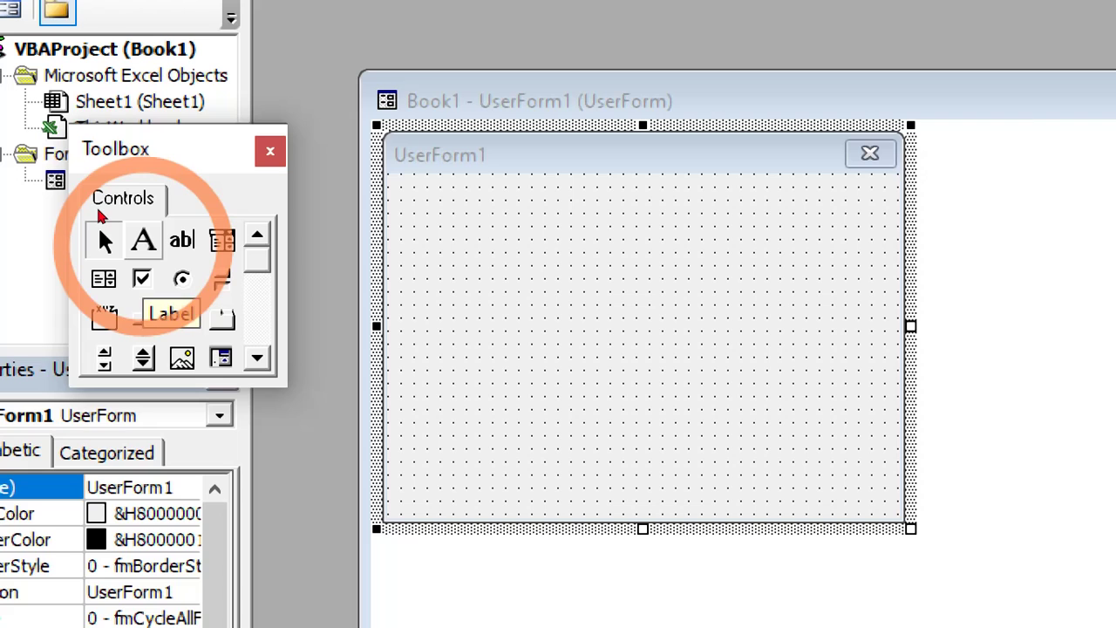
# Step: Draw two labels, Label1 above Label2, on the left side of UserForm1
pyautogui.click(143, 239)
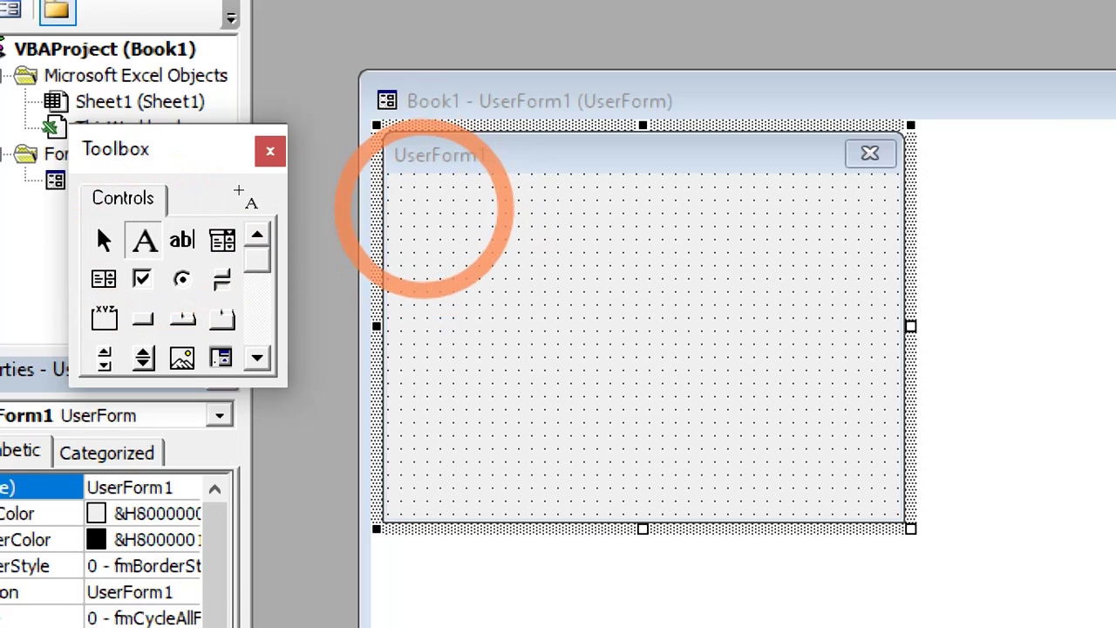
pyautogui.moveTo(414, 203)
pyautogui.mouseDown()
pyautogui.moveTo(414, 236)
pyautogui.moveTo(428, 239)
pyautogui.moveTo(621, 237)
pyautogui.mouseUp()
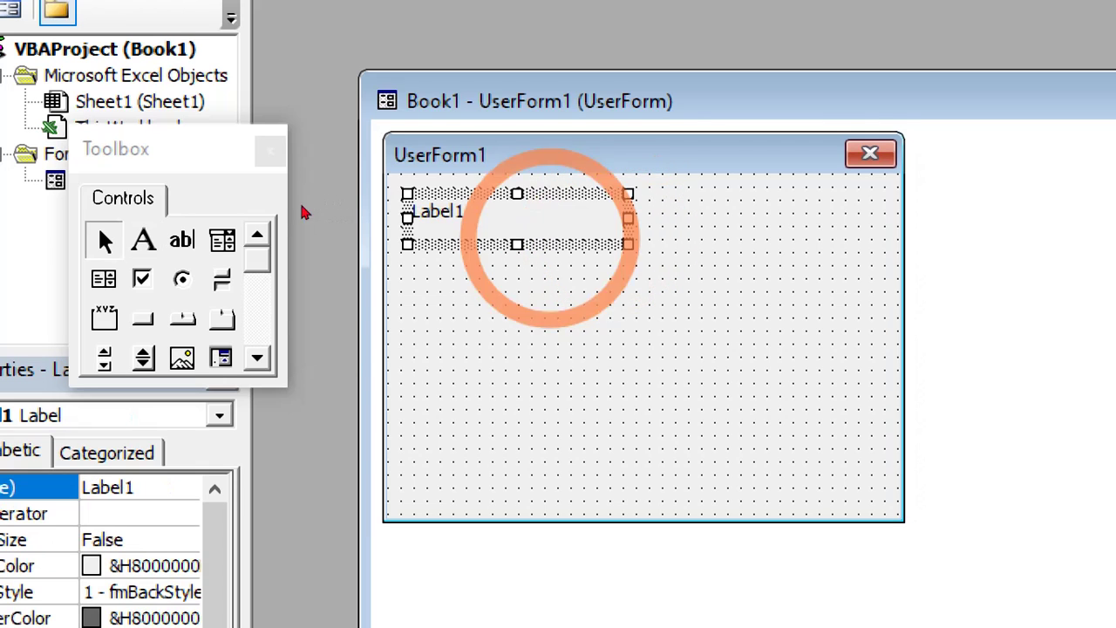
pyautogui.click(144, 240)
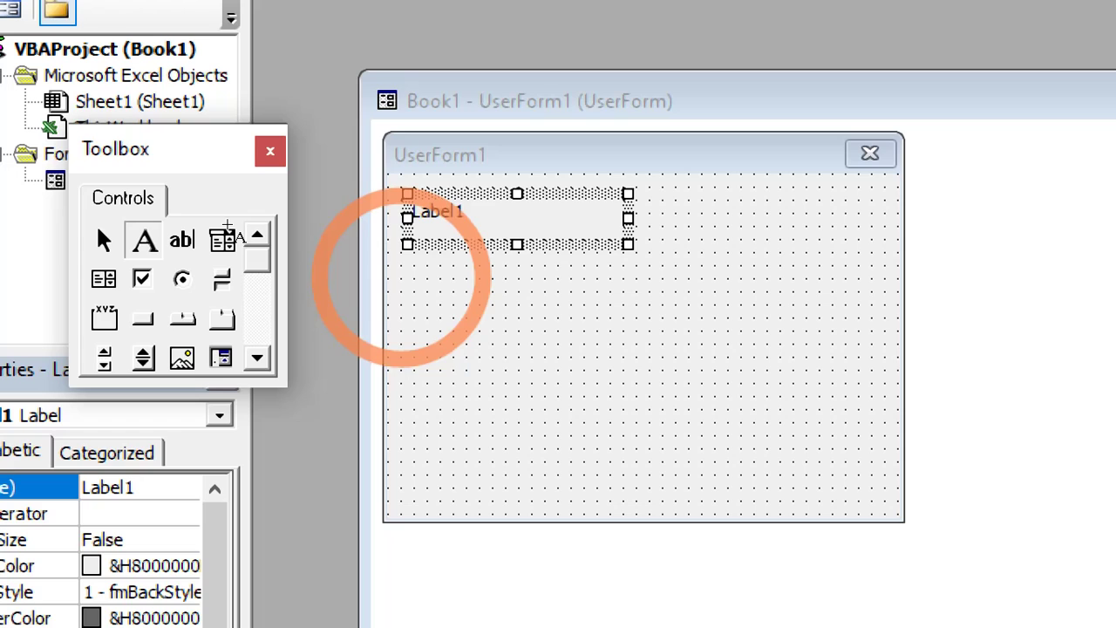
pyautogui.moveTo(401, 279)
pyautogui.mouseDown()
pyautogui.moveTo(636, 316)
pyautogui.moveTo(636, 330)
pyautogui.mouseUp()
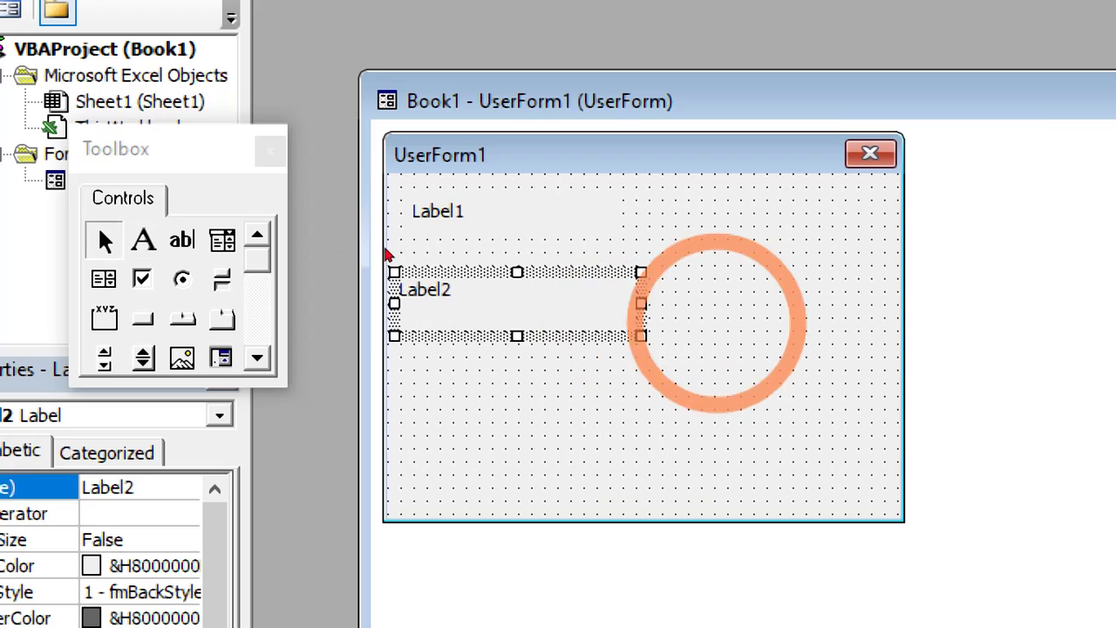
pyautogui.click(564, 222)
pyautogui.click(528, 314)
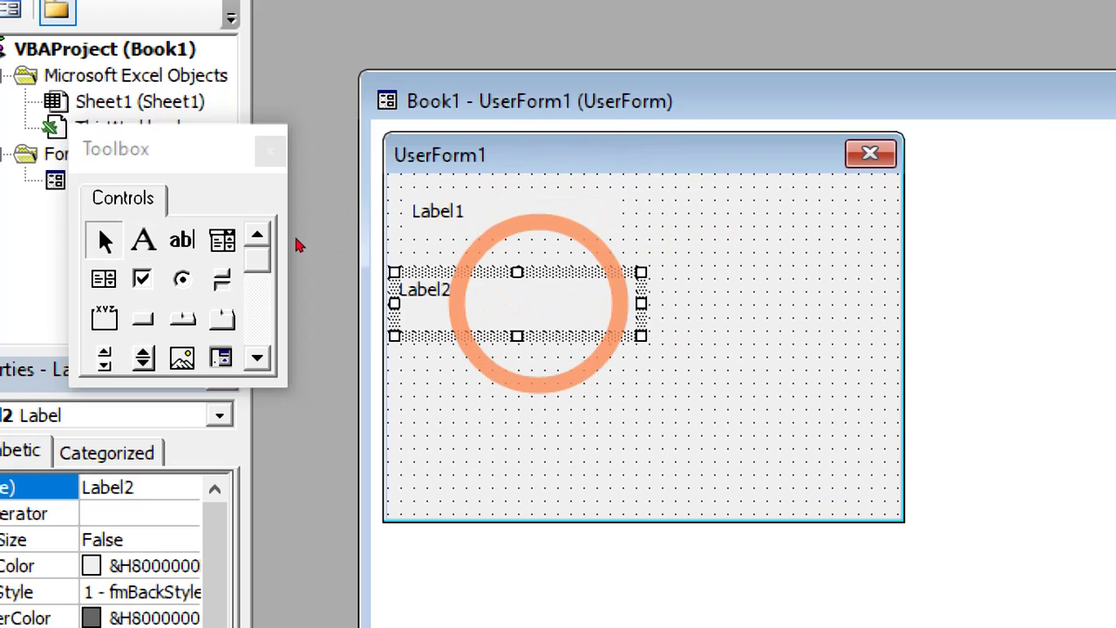
pyautogui.click(549, 207)
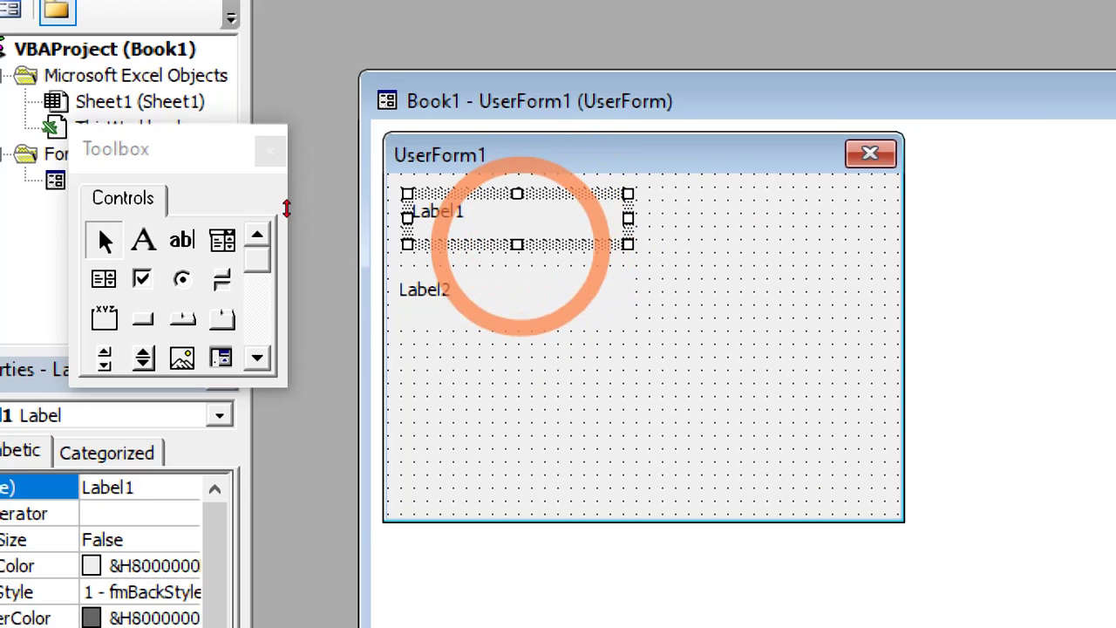
pyautogui.click(723, 258)
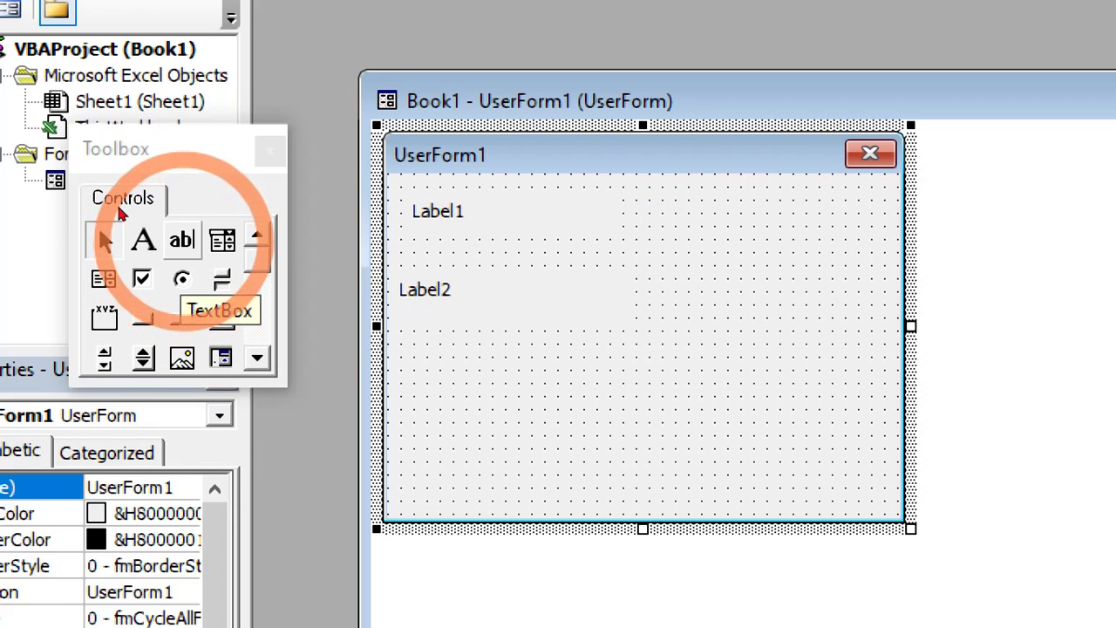
pyautogui.click(183, 239)
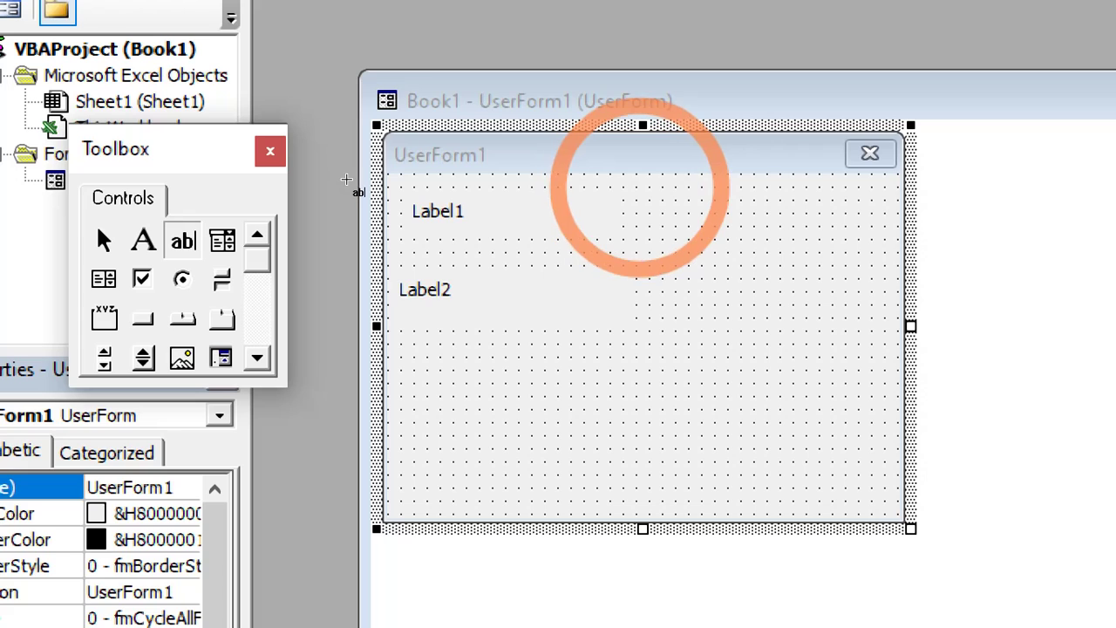
# Step: Draw two text boxes on UserForm1, one beside each label
pyautogui.moveTo(648, 188); pyautogui.dragTo(833, 237)
pyautogui.click(182, 237)
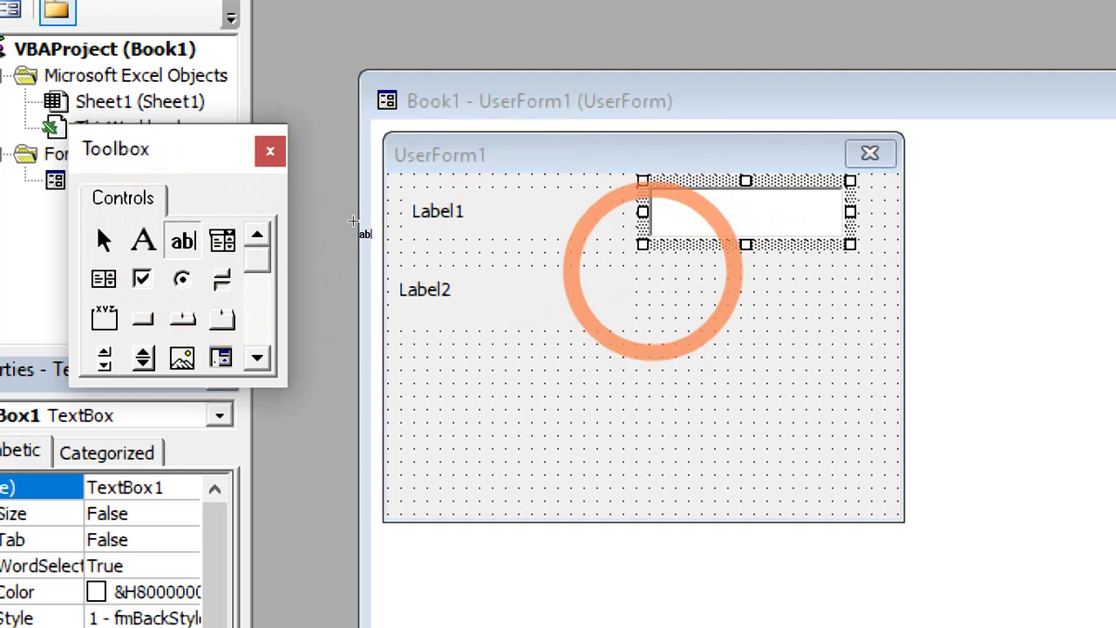
pyautogui.moveTo(650, 266)
pyautogui.mouseDown()
pyautogui.moveTo(794, 303)
pyautogui.moveTo(845, 330)
pyautogui.mouseUp()
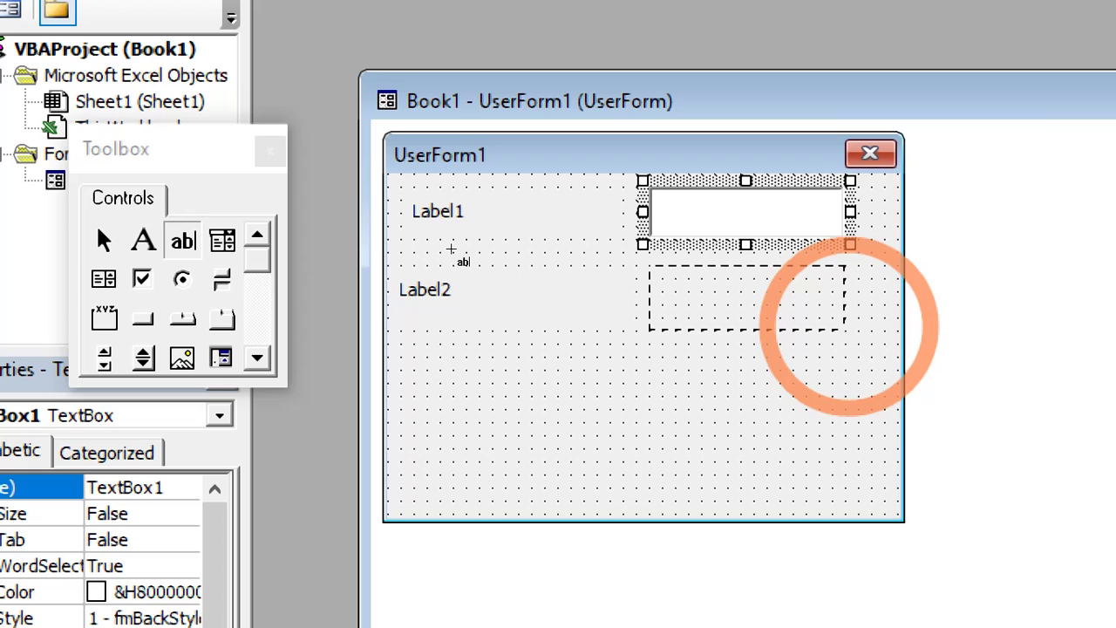
pyautogui.click(660, 424)
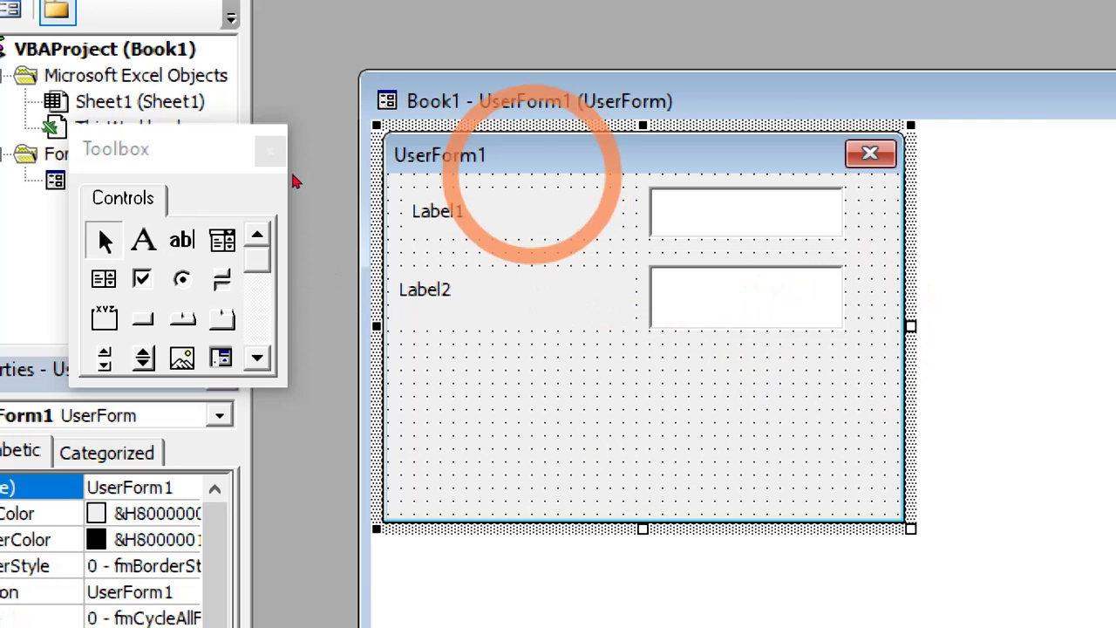
pyautogui.click(488, 214)
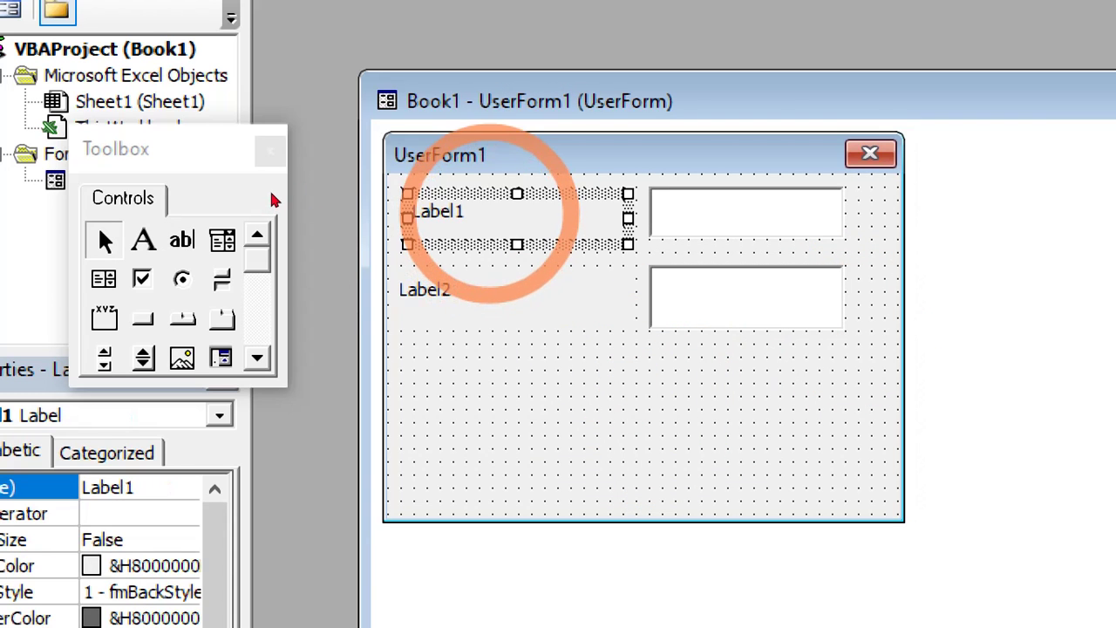
pyautogui.click(511, 277)
pyautogui.click(671, 213)
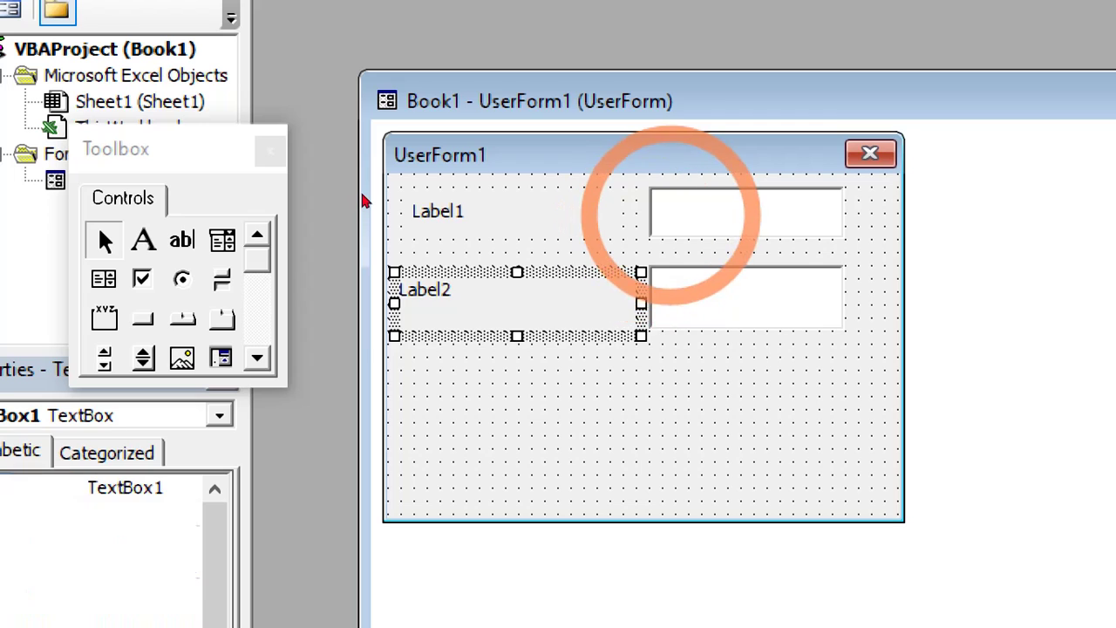
pyautogui.click(689, 292)
# Step: Draw a command button below the text boxes
pyautogui.click(143, 319)
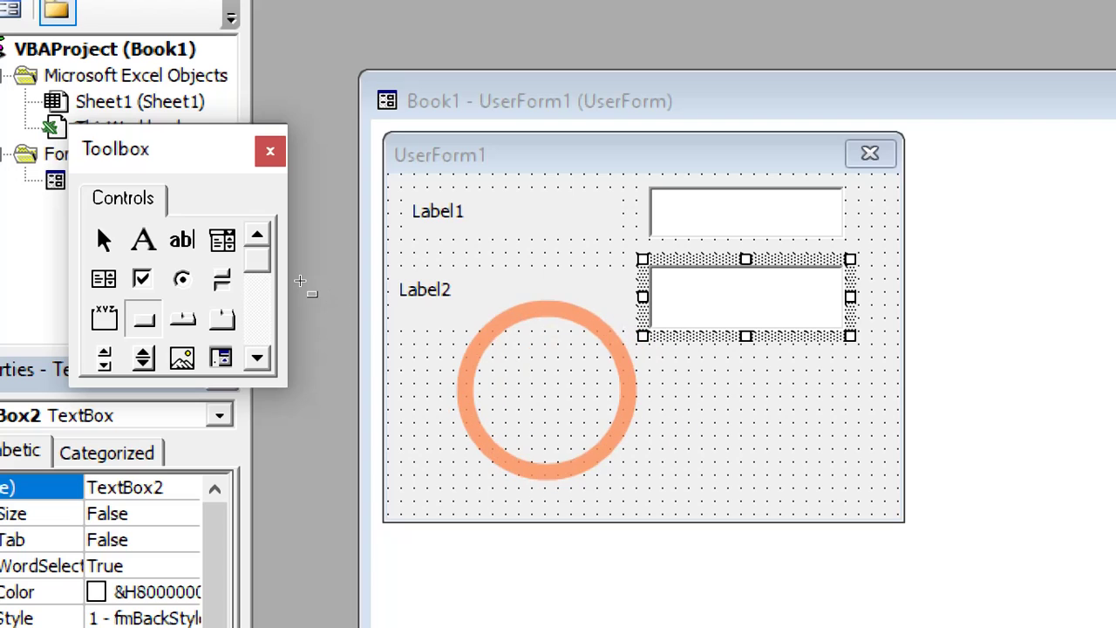
pyautogui.moveTo(544, 384)
pyautogui.mouseDown()
pyautogui.moveTo(584, 447)
pyautogui.moveTo(714, 447)
pyautogui.mouseUp()
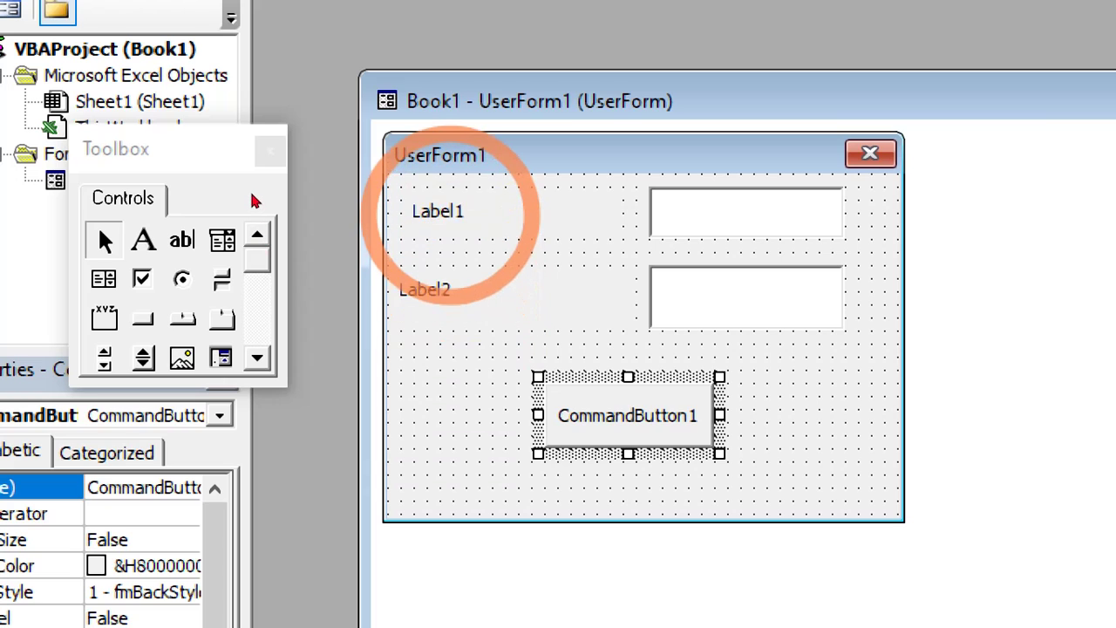
pyautogui.click(449, 215)
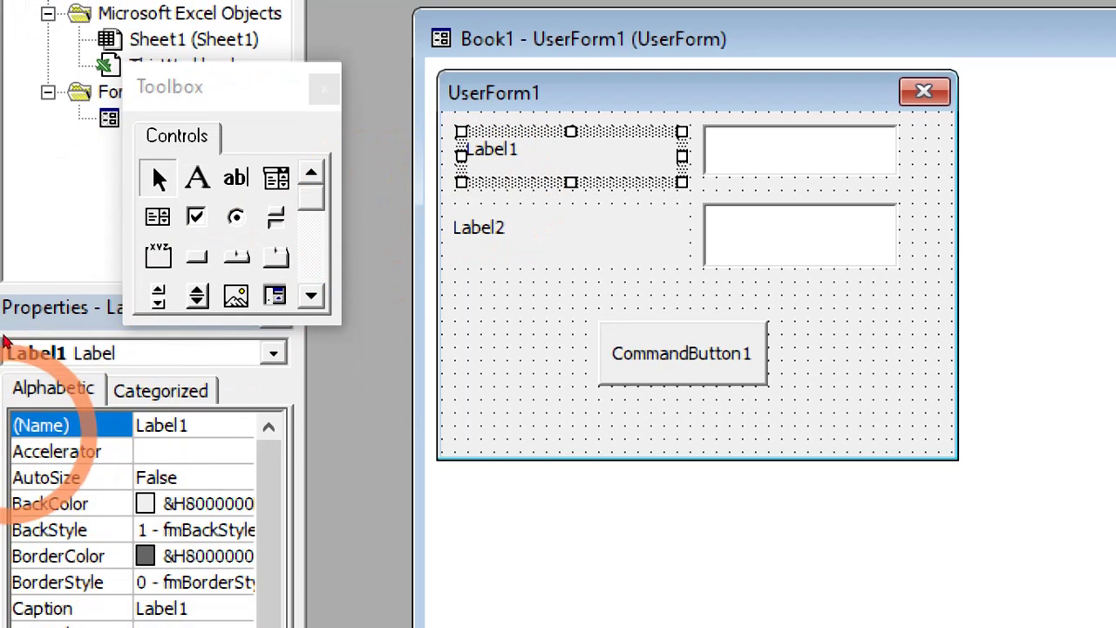
# Step: Change Label1's Caption property to 'Username' and its Font to 12-point Times New Roman
pyautogui.click(166, 87)
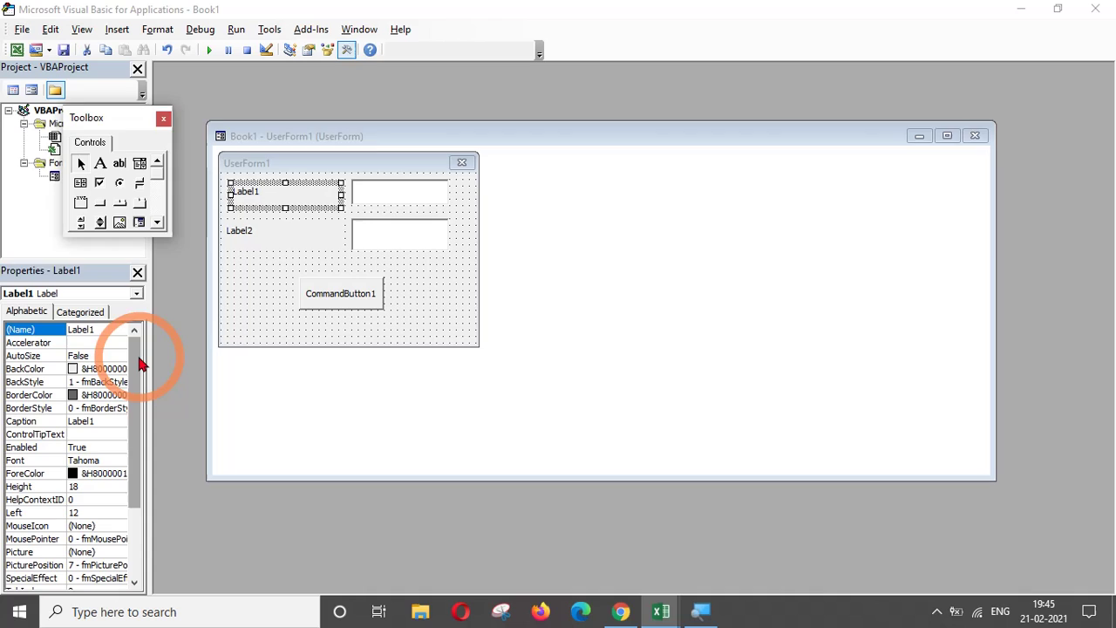
pyautogui.moveTo(140, 365); pyautogui.dragTo(140, 386)
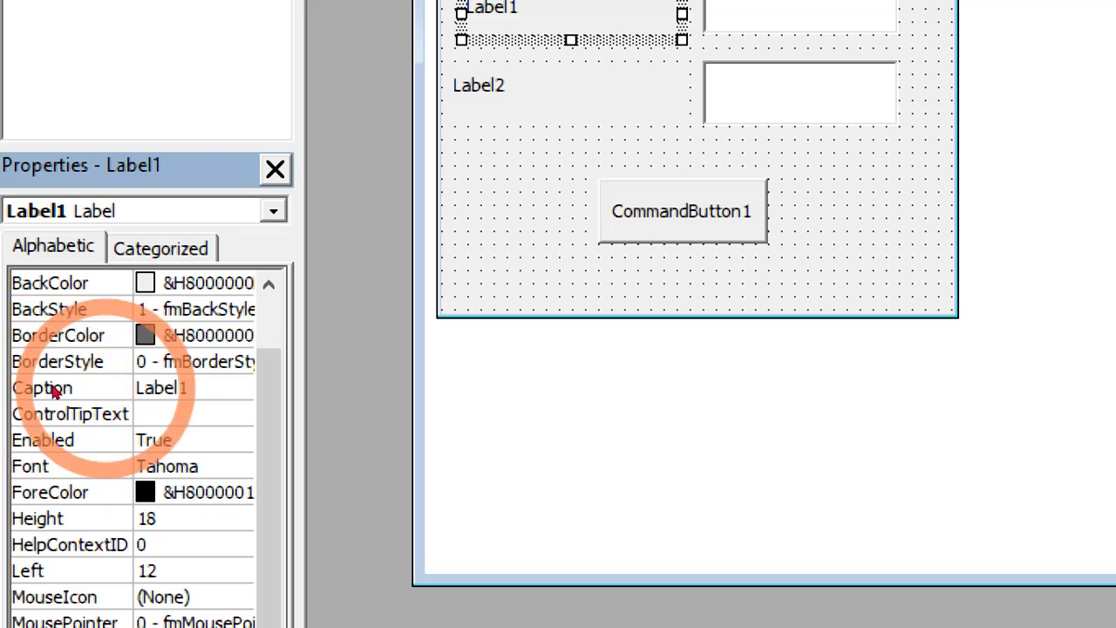
pyautogui.click(98, 385)
pyautogui.write('Username')
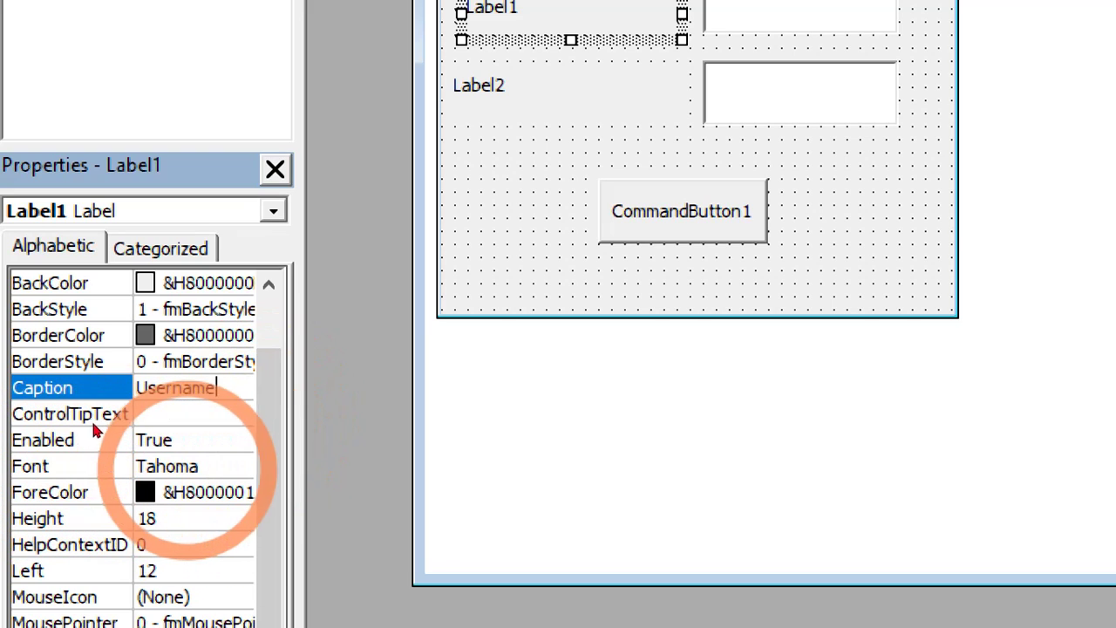
pyautogui.press('Down')
pyautogui.press('Down')
pyautogui.press('Down')
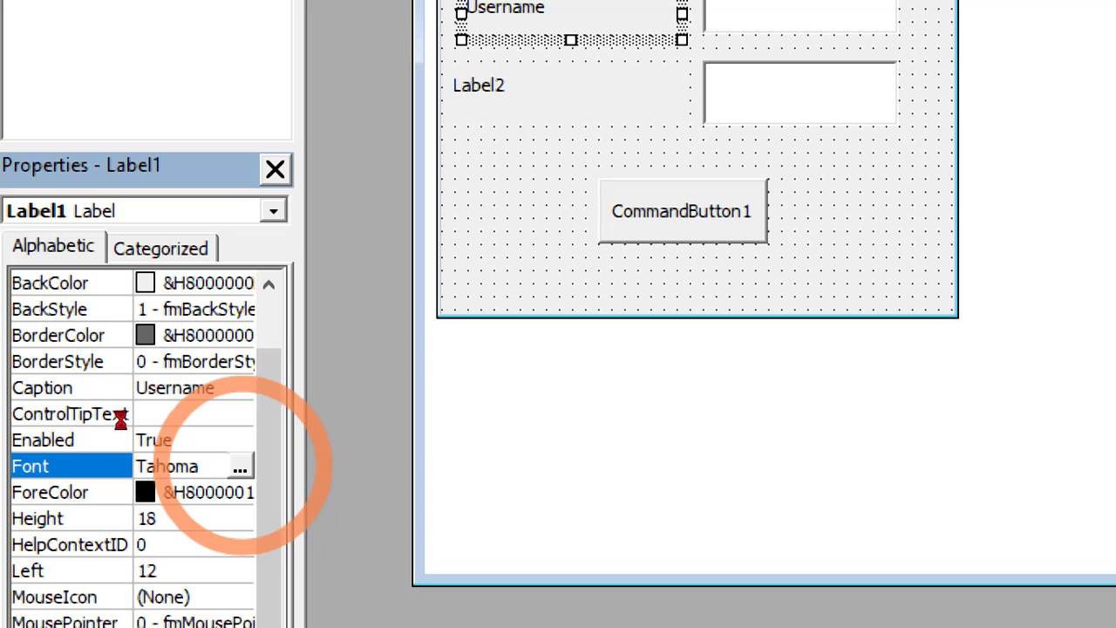
pyautogui.click(240, 466)
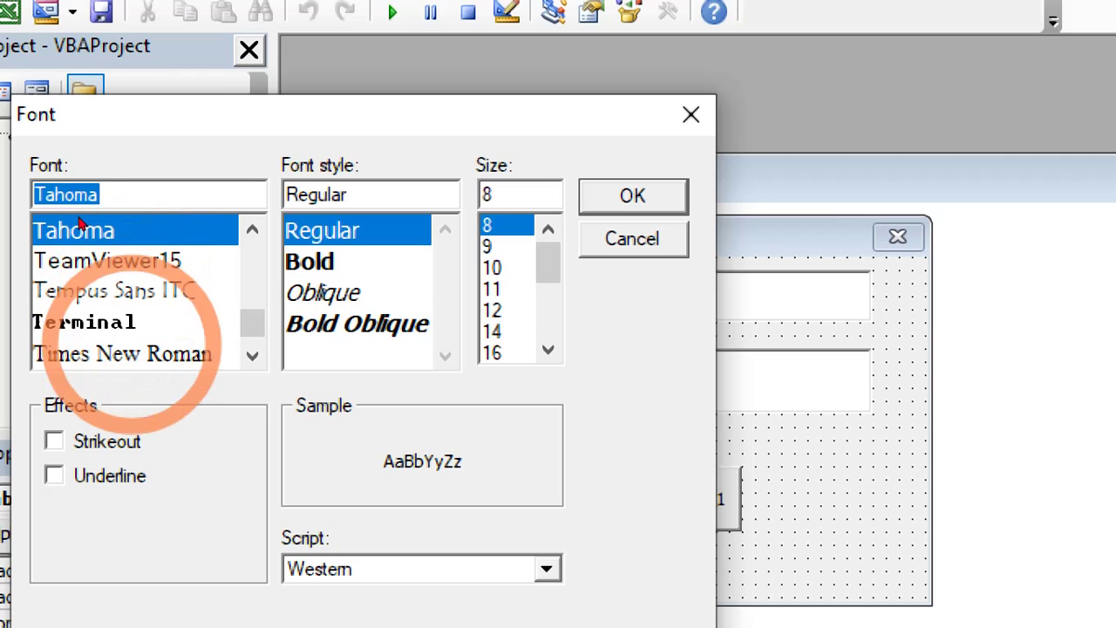
pyautogui.click(122, 354)
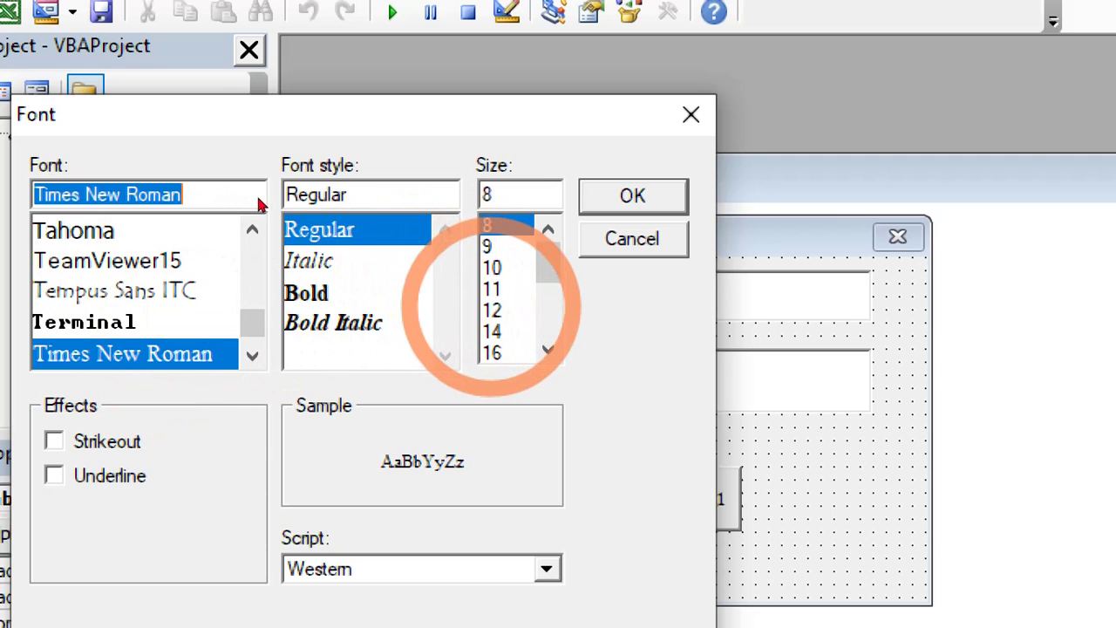
pyautogui.click(492, 311)
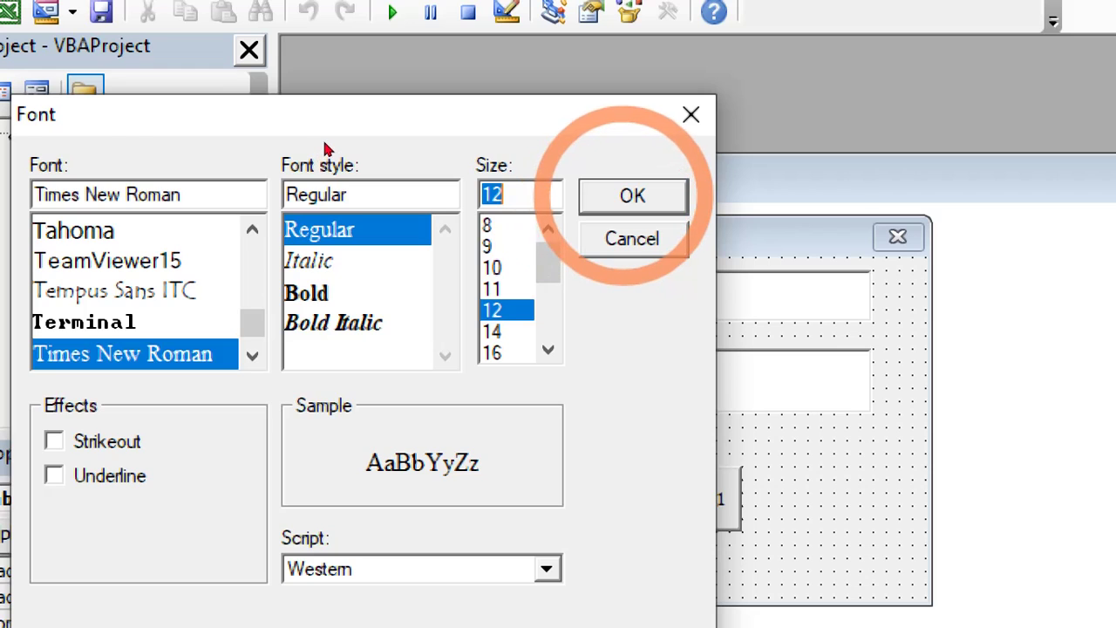
pyautogui.click(633, 195)
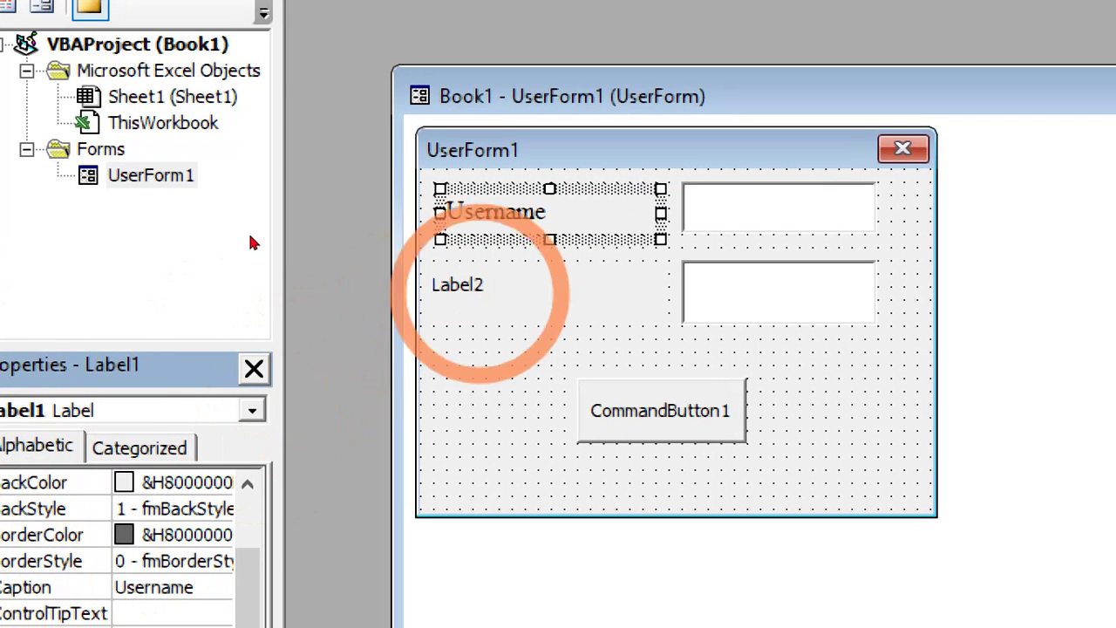
# Step: Give Label2 the caption 'Password' and a 12-point Times New Roman font
pyautogui.click(462, 372)
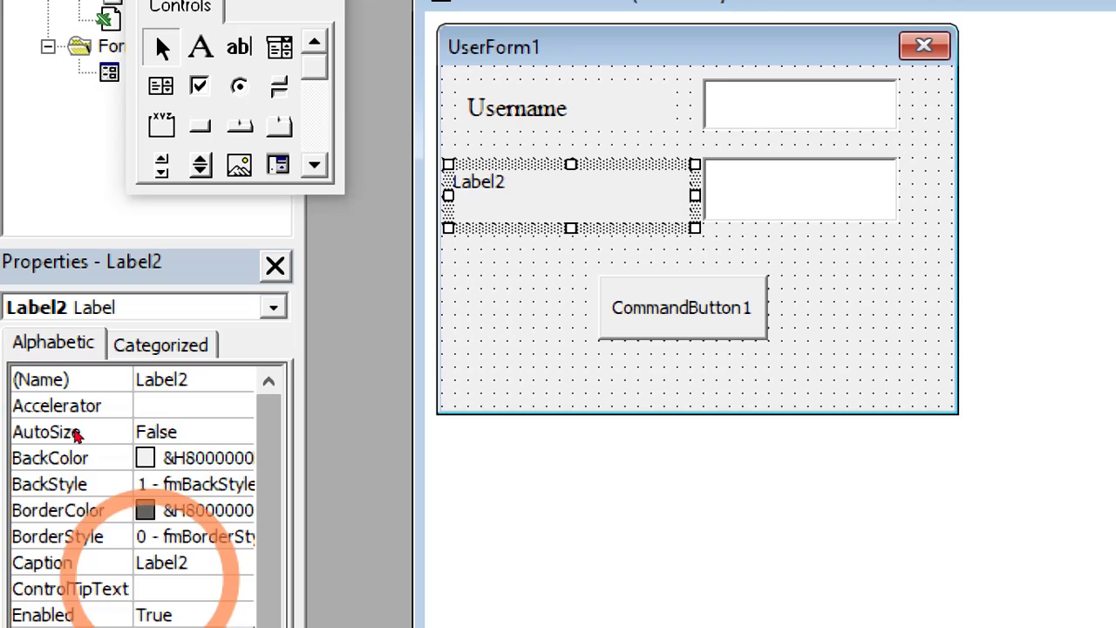
pyautogui.click(70, 551)
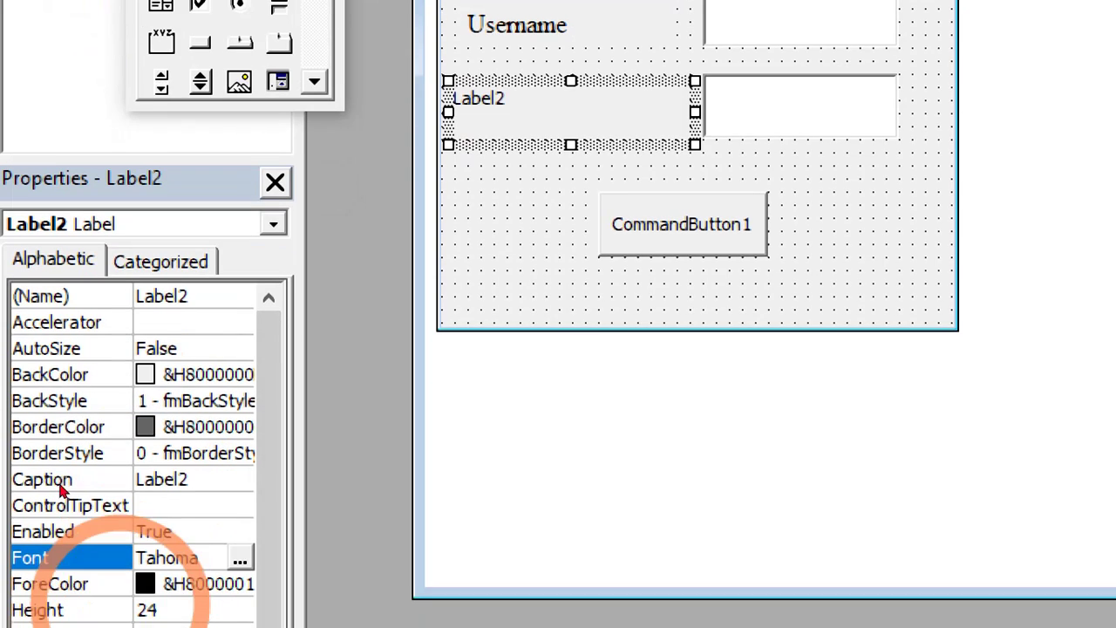
pyautogui.click(75, 472)
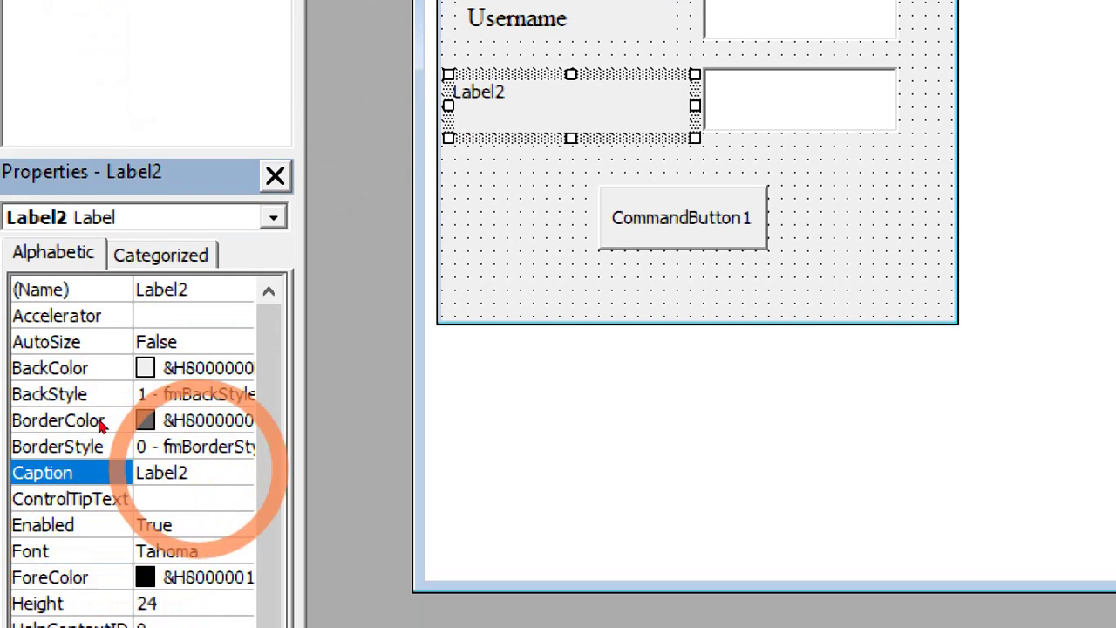
pyautogui.click(161, 472)
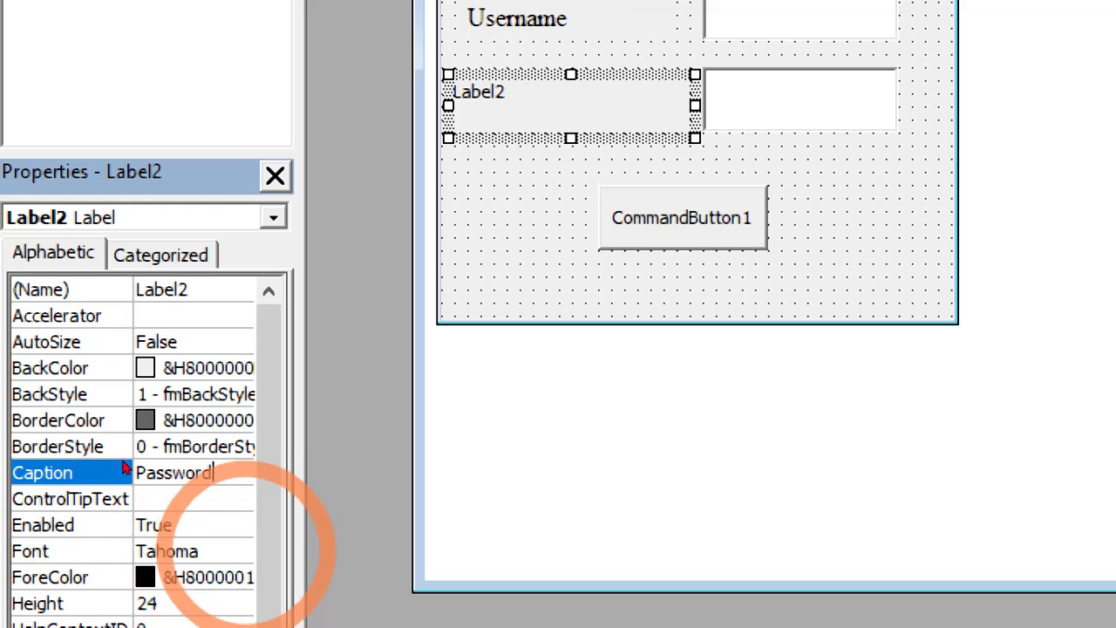
pyautogui.press('Down')
pyautogui.press('Down')
pyautogui.press('Down')
pyautogui.click(240, 551)
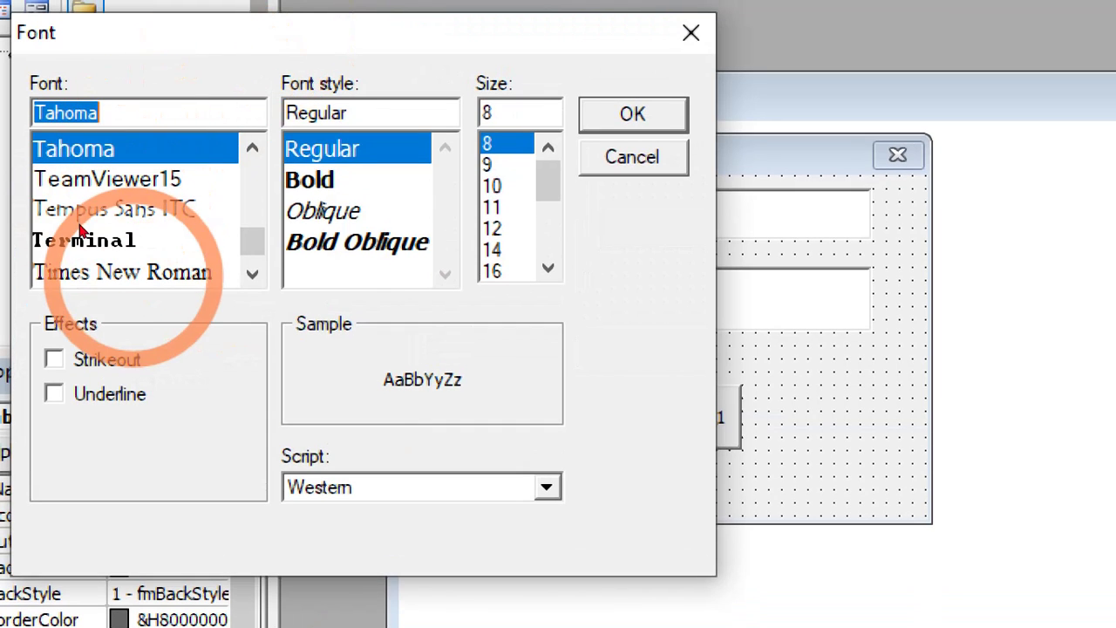
pyautogui.click(122, 272)
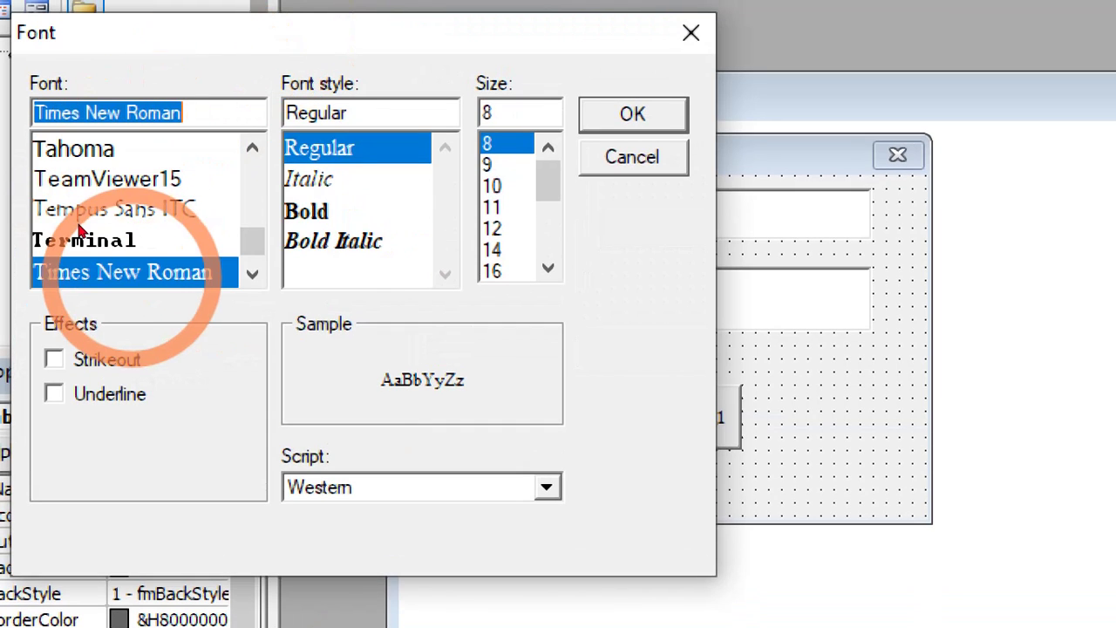
pyautogui.click(492, 228)
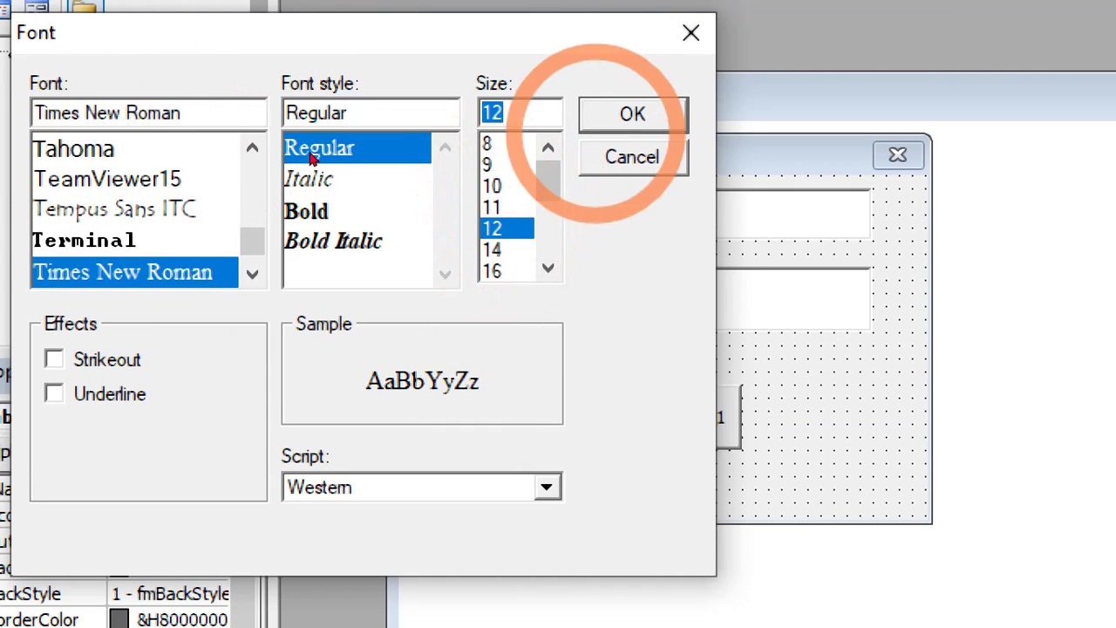
pyautogui.click(632, 115)
pyautogui.click(535, 337)
# Step: Move and narrow the Password label to line up with the Username label
pyautogui.click(474, 369)
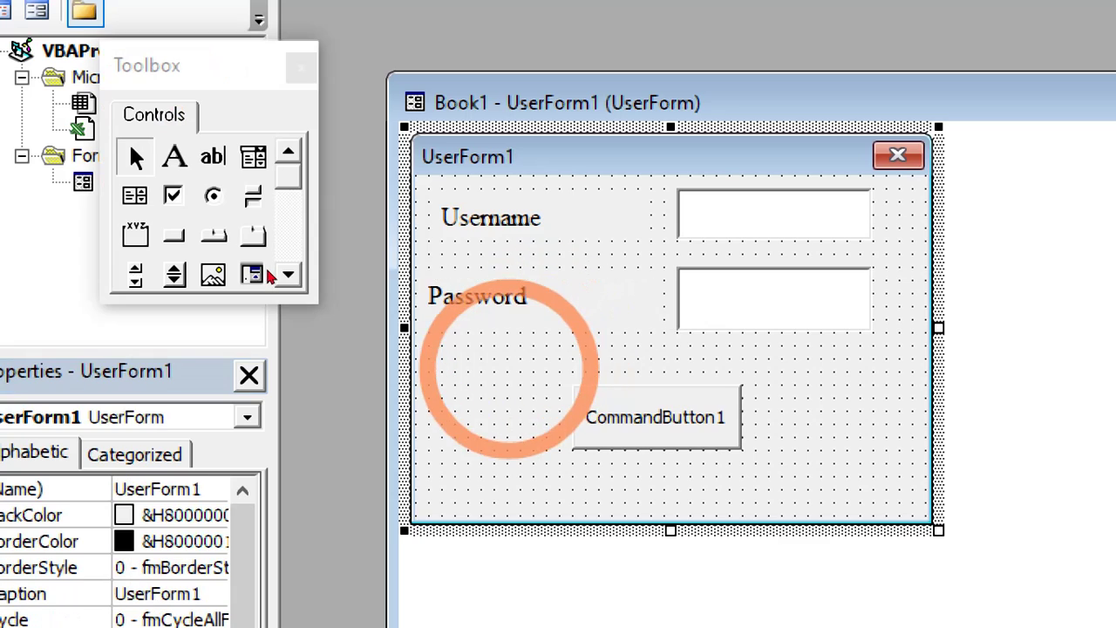
pyautogui.click(473, 299)
pyautogui.moveTo(478, 296); pyautogui.dragTo(492, 298)
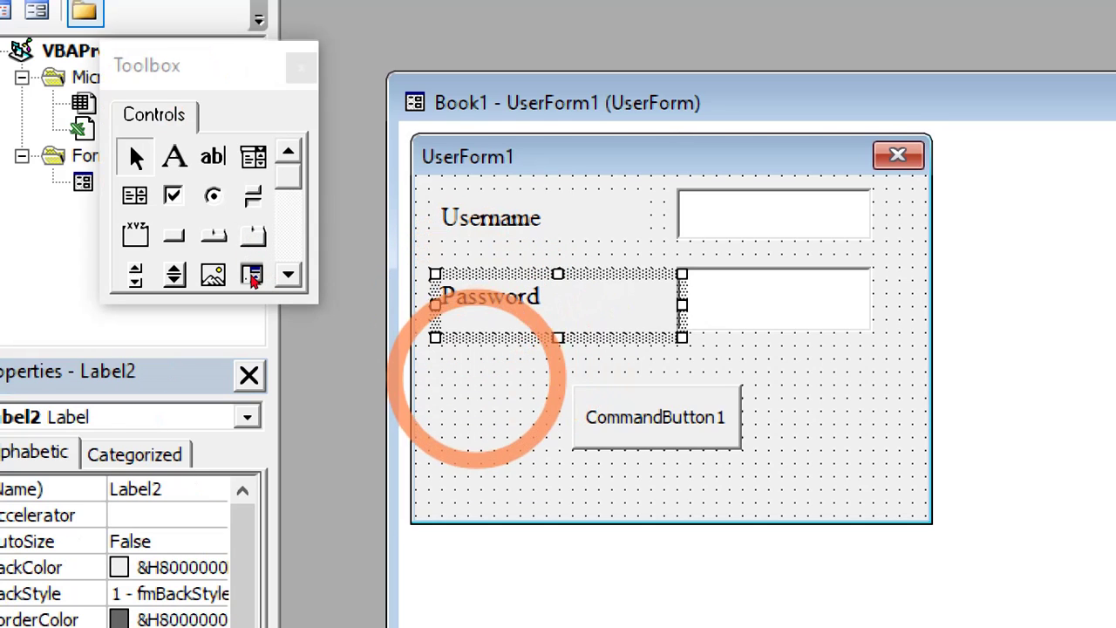
pyautogui.click(448, 399)
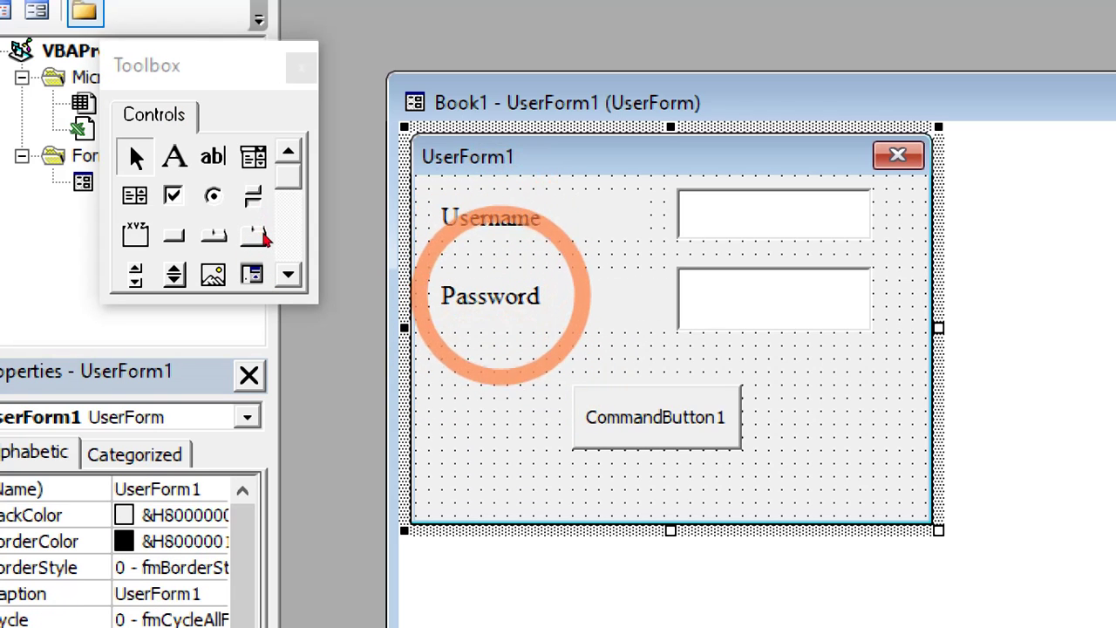
pyautogui.press('Tab')
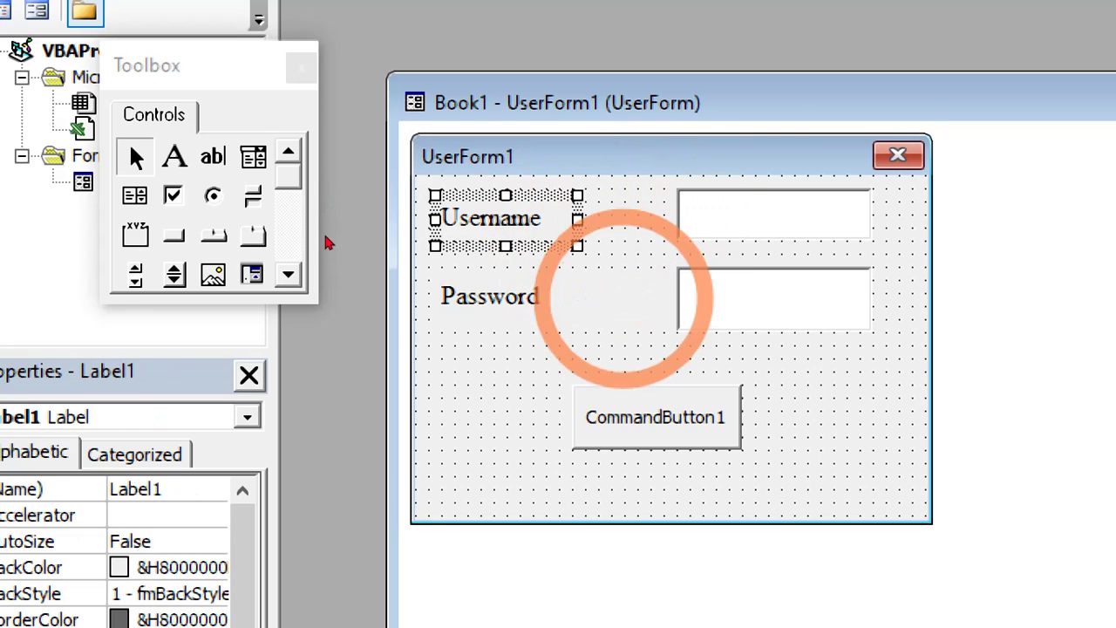
pyautogui.press('Tab')
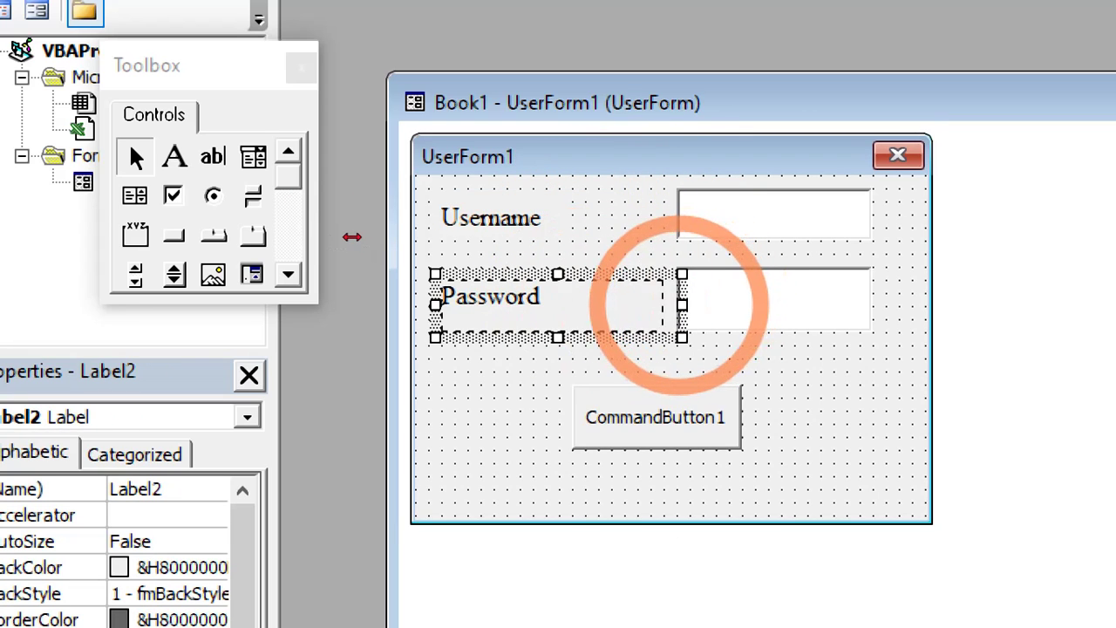
pyautogui.moveTo(682, 305); pyautogui.dragTo(567, 305)
pyautogui.click(501, 401)
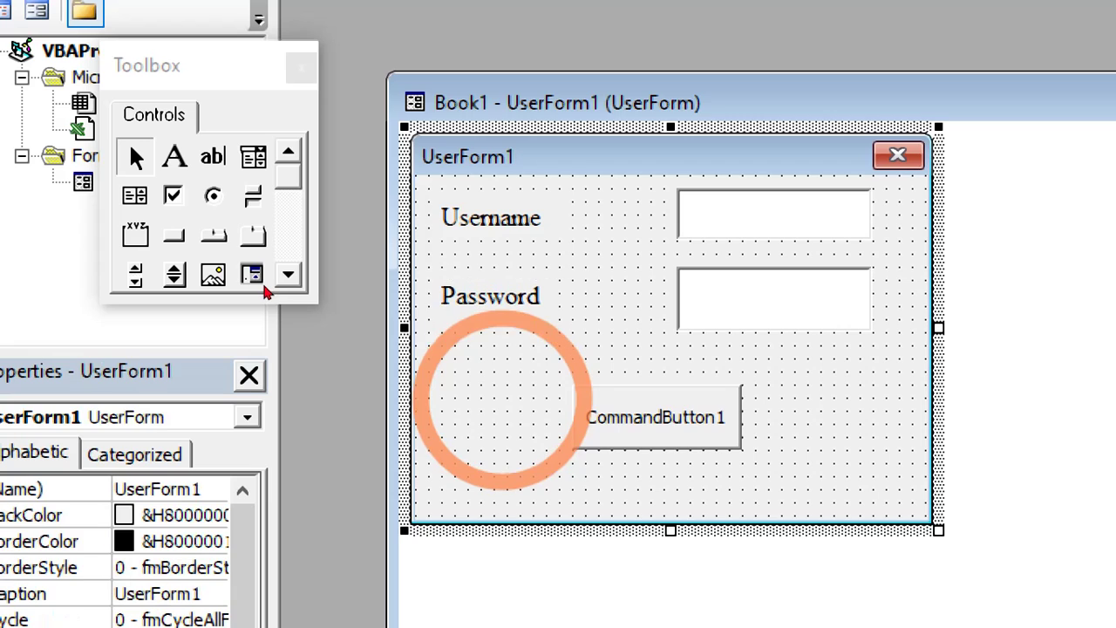
# Step: Shift the Username label right and line the Password label up beneath it
pyautogui.click(497, 214)
pyautogui.moveTo(523, 218); pyautogui.dragTo(563, 218)
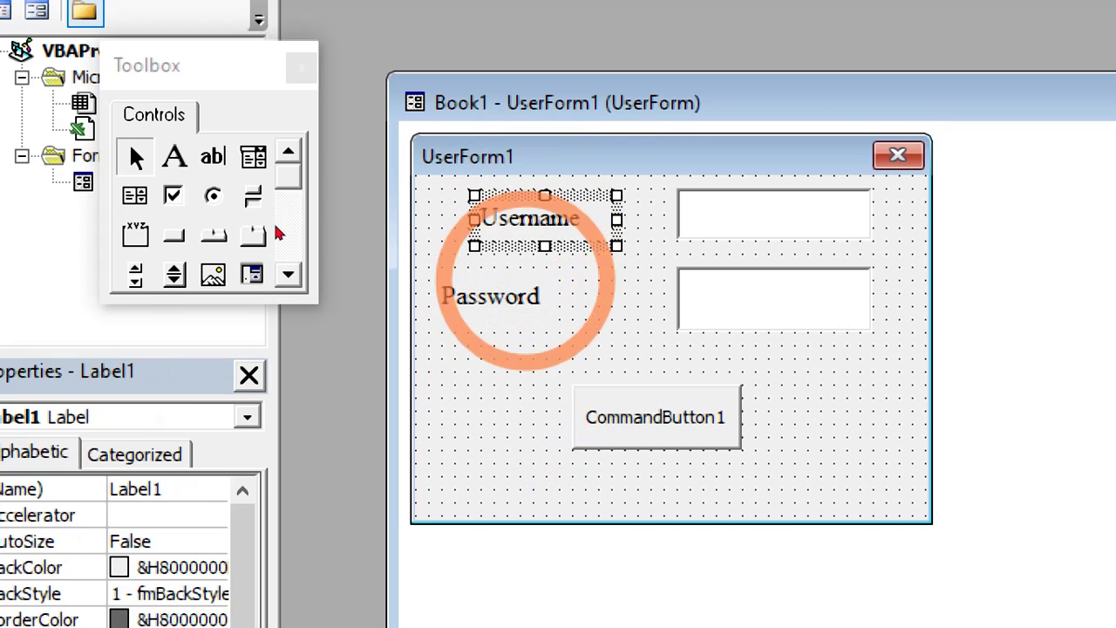
pyautogui.click(502, 295)
pyautogui.moveTo(502, 288)
pyautogui.mouseDown()
pyautogui.moveTo(555, 283)
pyautogui.moveTo(550, 269)
pyautogui.mouseUp()
pyautogui.click(456, 344)
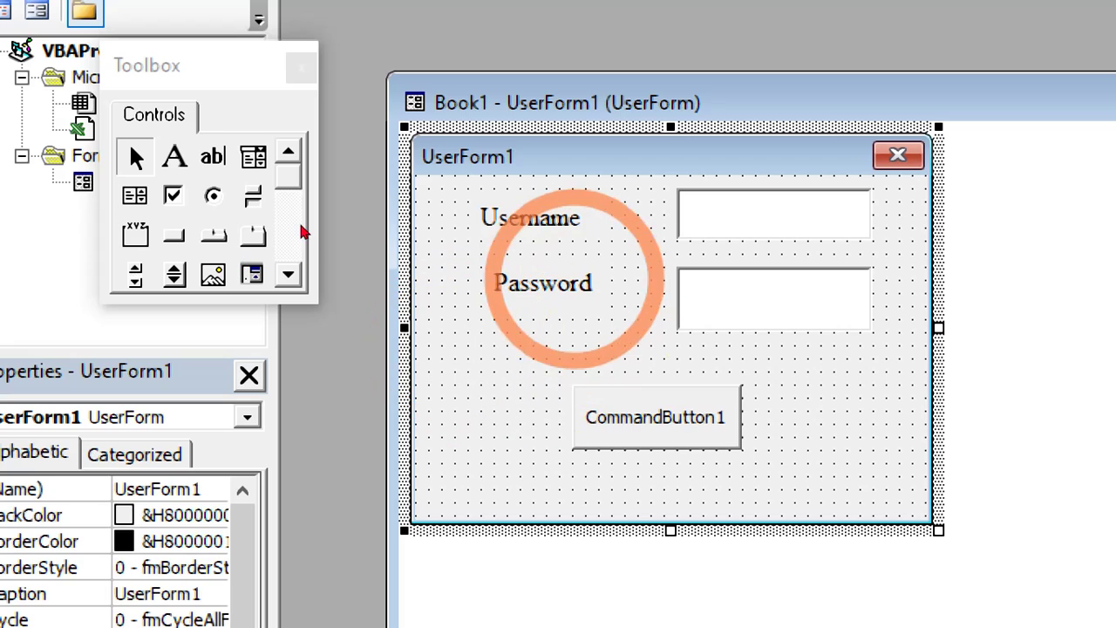
pyautogui.click(565, 277)
pyautogui.moveTo(555, 284); pyautogui.dragTo(542, 284)
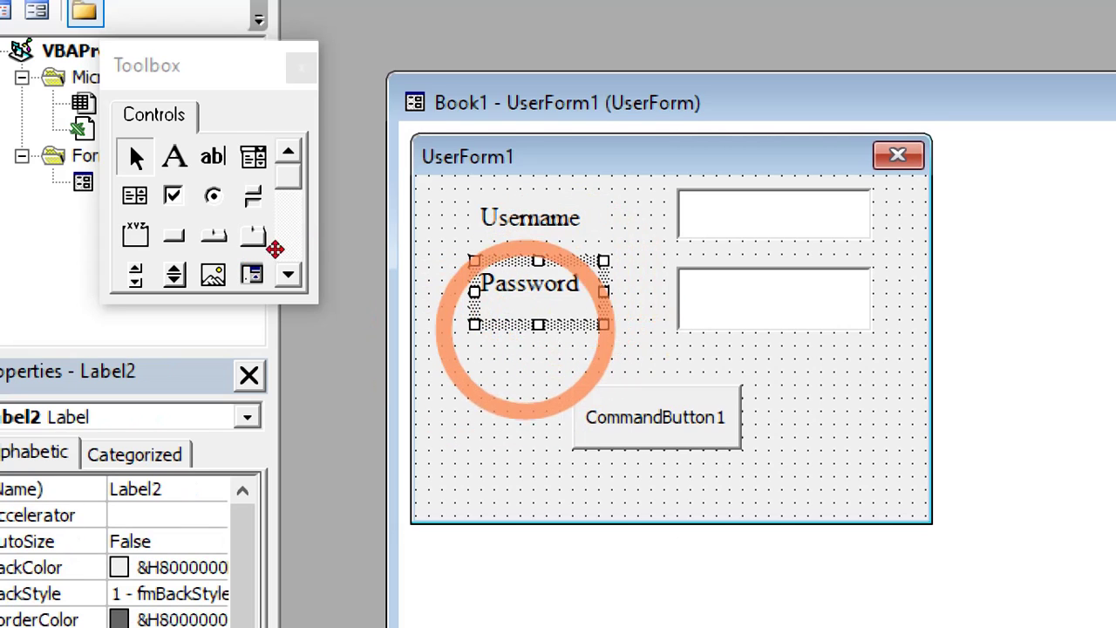
pyautogui.click(511, 349)
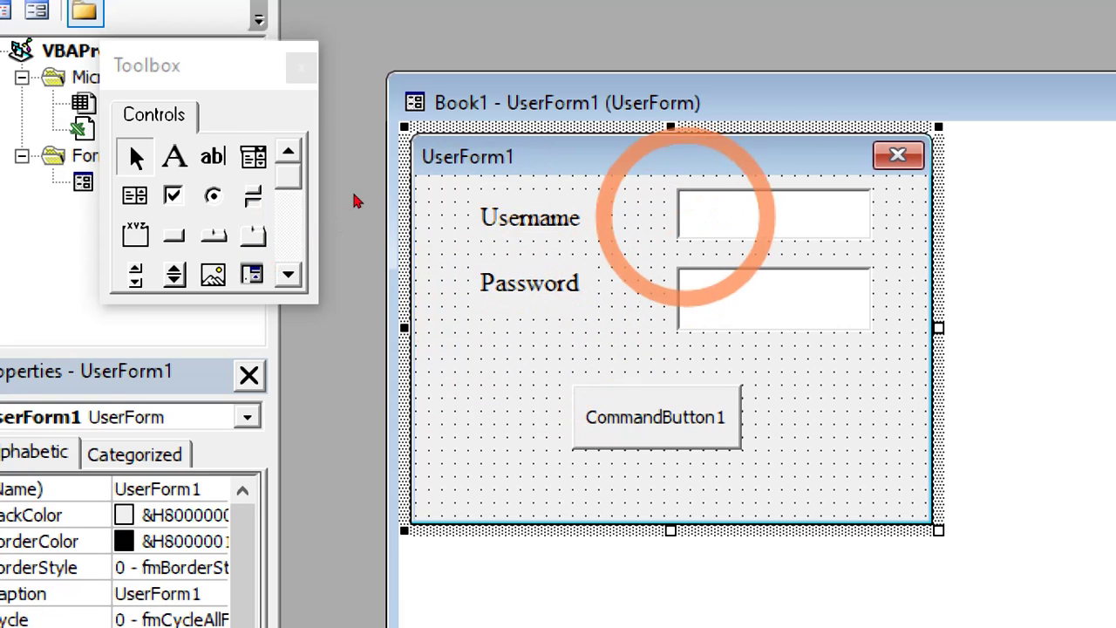
# Step: Adjust the Password text box and move the button up under the text boxes
pyautogui.click(698, 214)
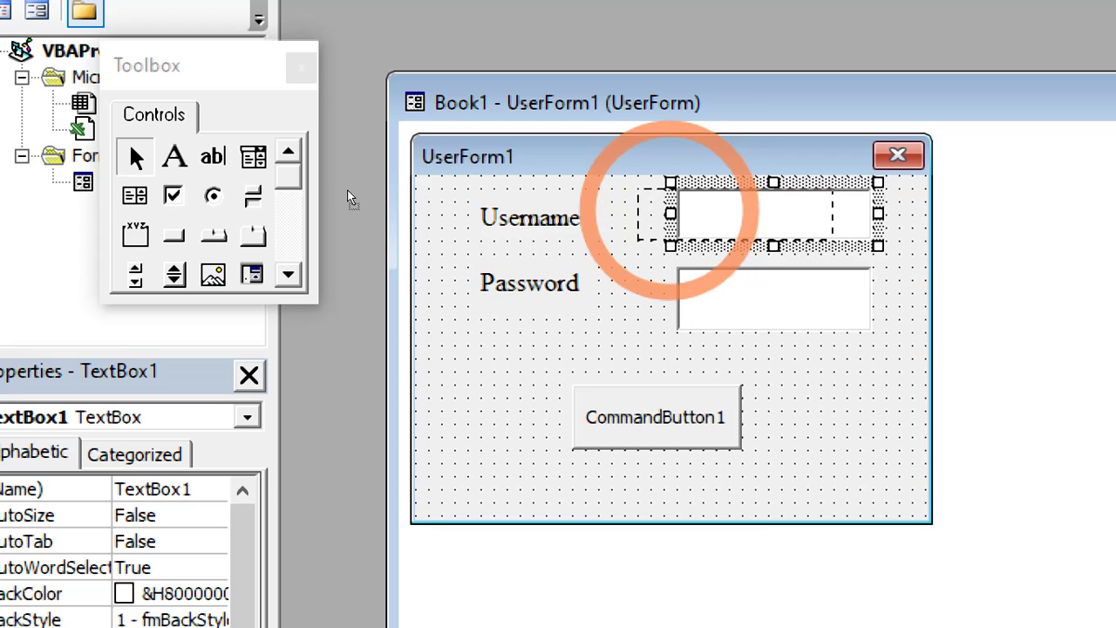
pyautogui.click(711, 288)
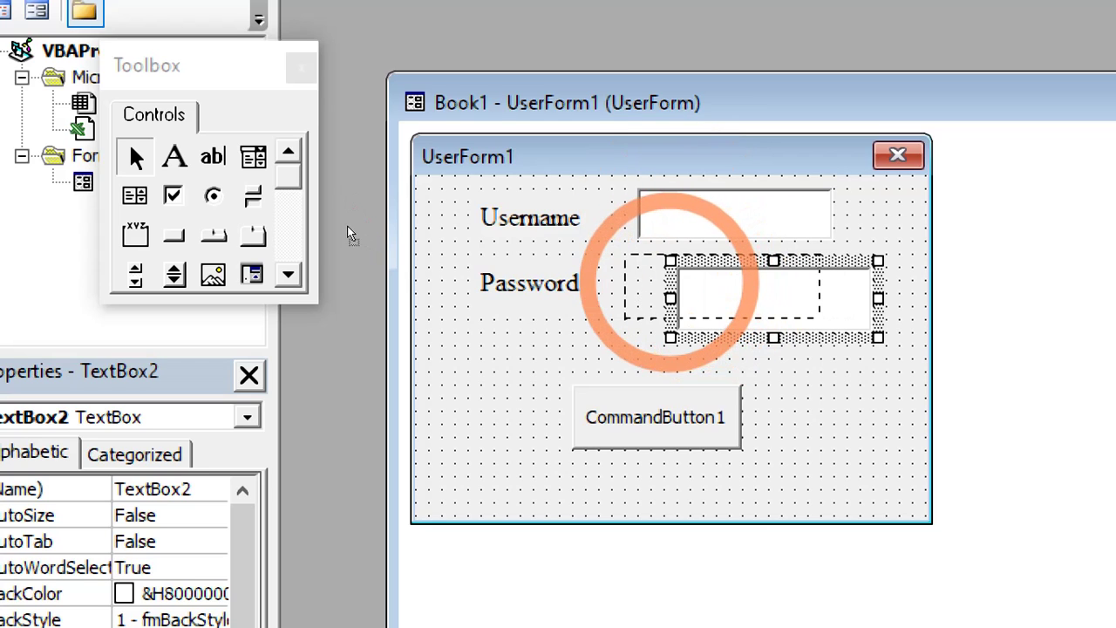
pyautogui.click(523, 379)
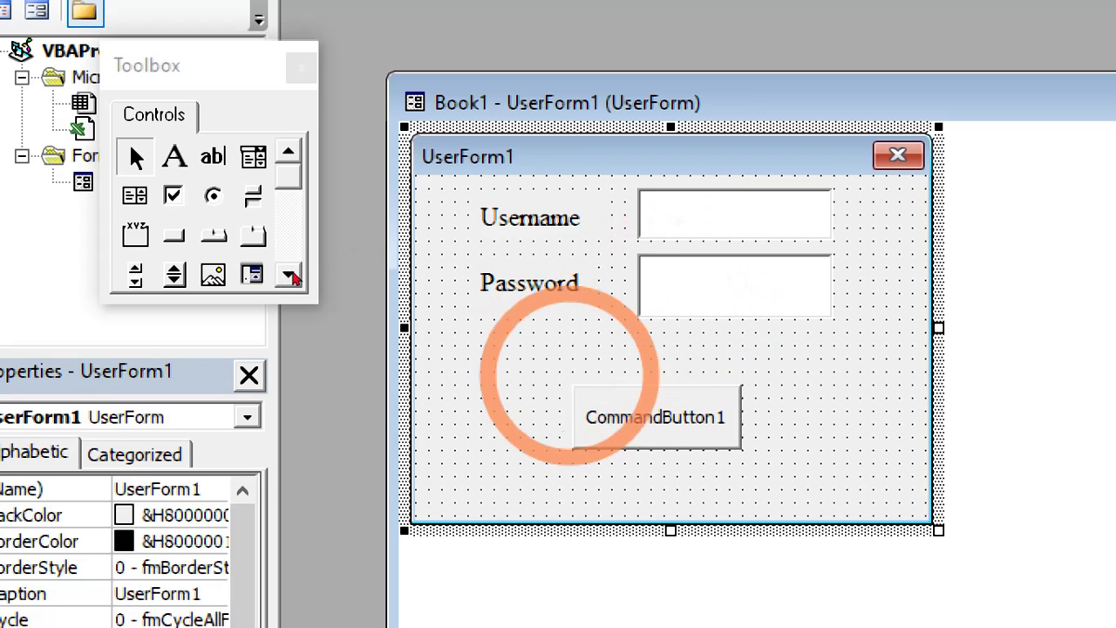
pyautogui.click(732, 288)
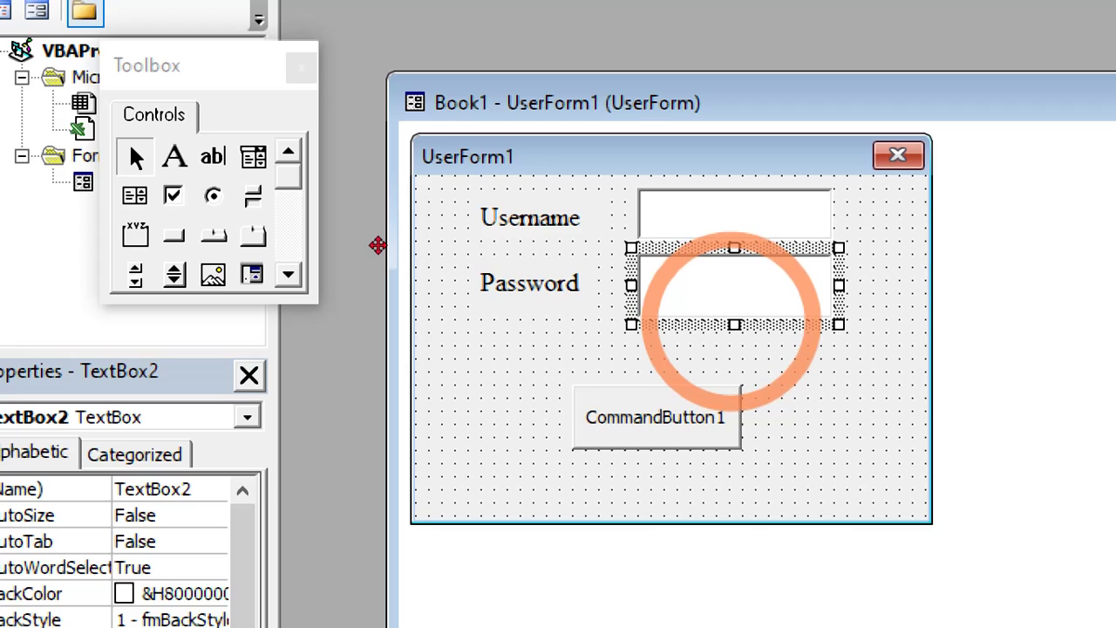
pyautogui.press('Escape')
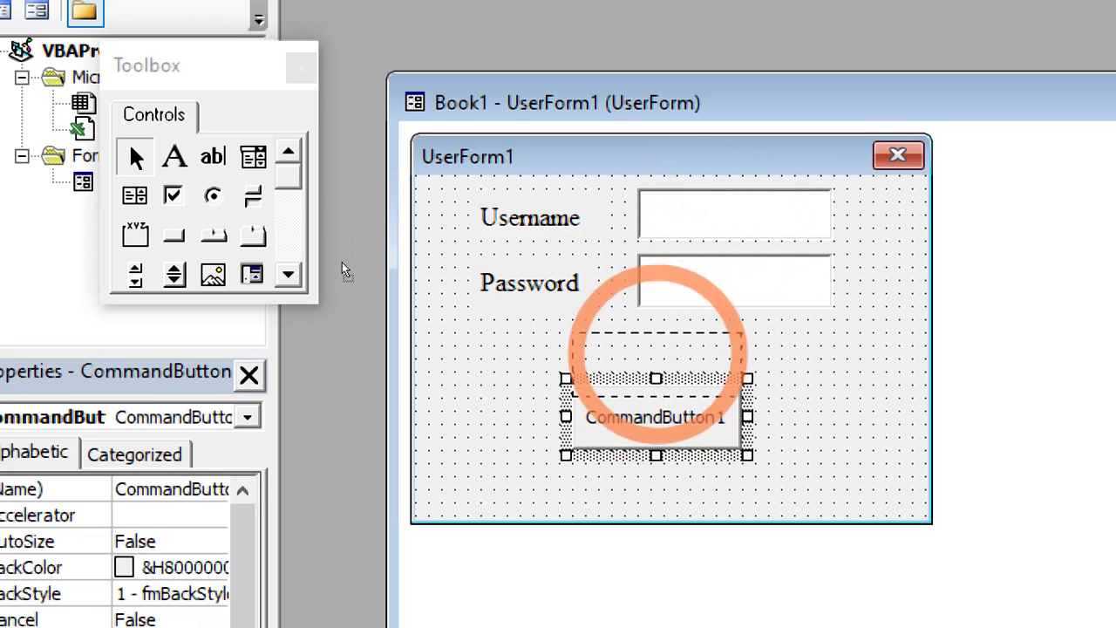
pyautogui.moveTo(661, 403); pyautogui.dragTo(650, 359)
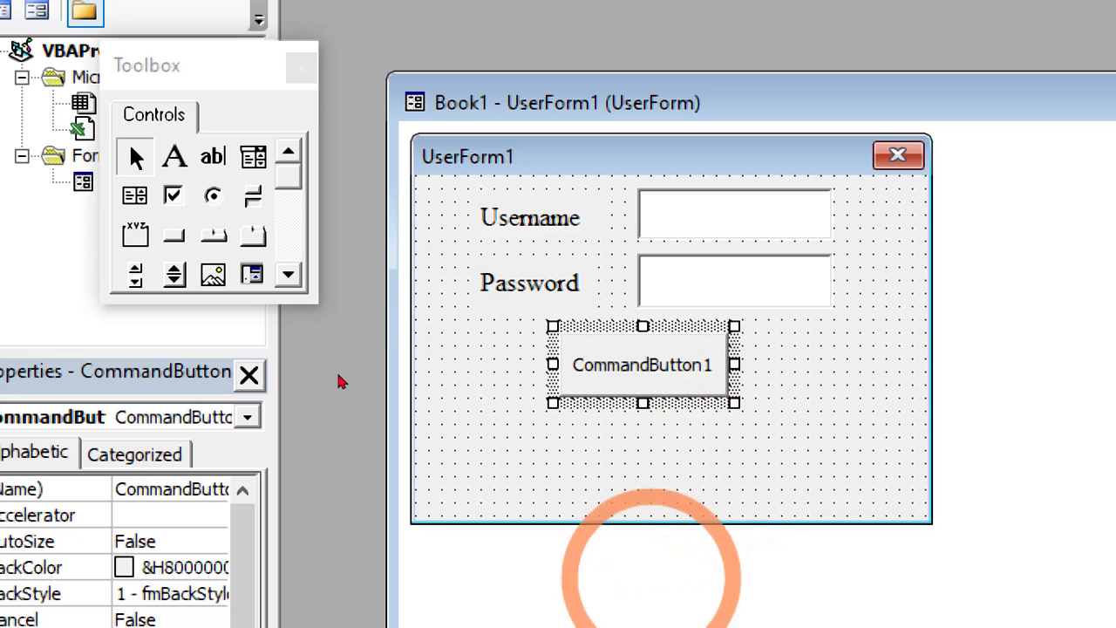
# Step: Make UserForm1 shorter and narrower to fit snugly around its controls
pyautogui.click(643, 508)
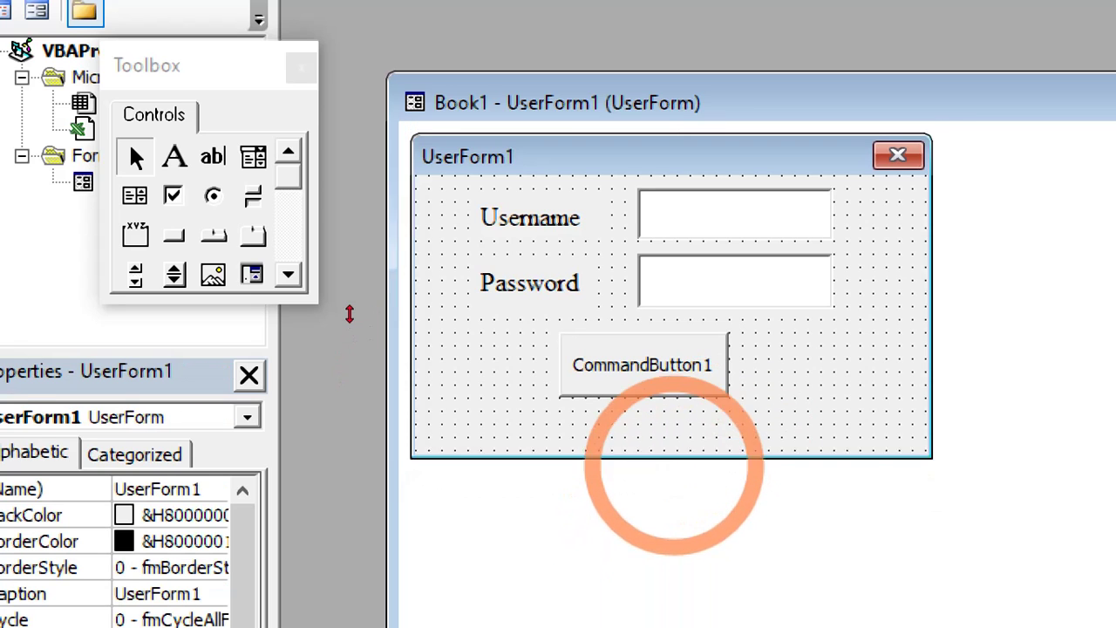
pyautogui.moveTo(671, 531); pyautogui.dragTo(671, 434)
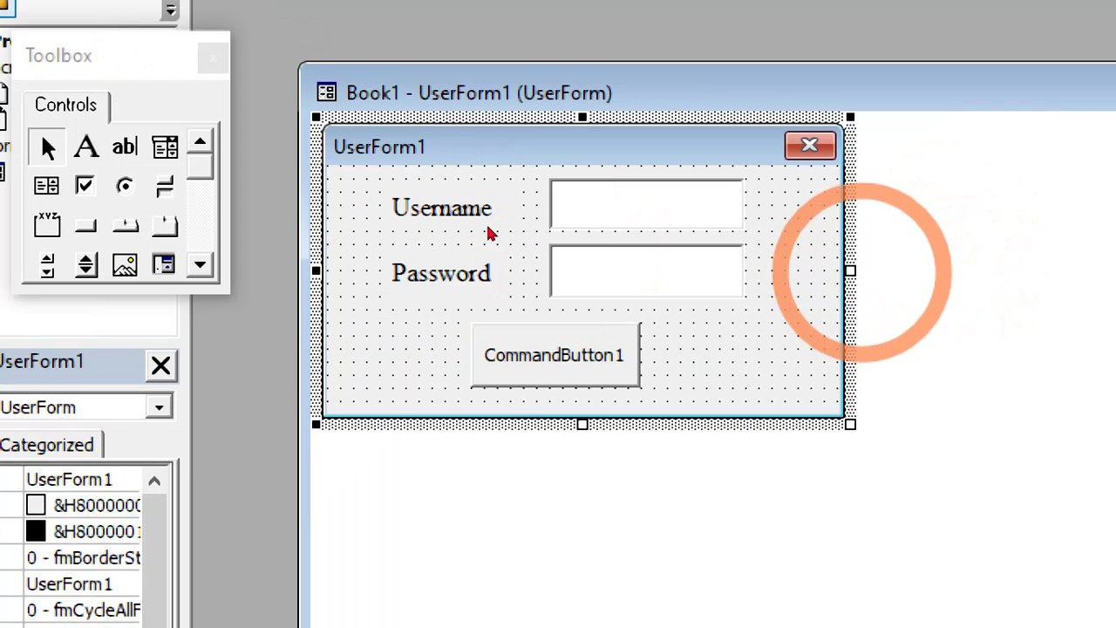
pyautogui.moveTo(850, 271); pyautogui.dragTo(775, 271)
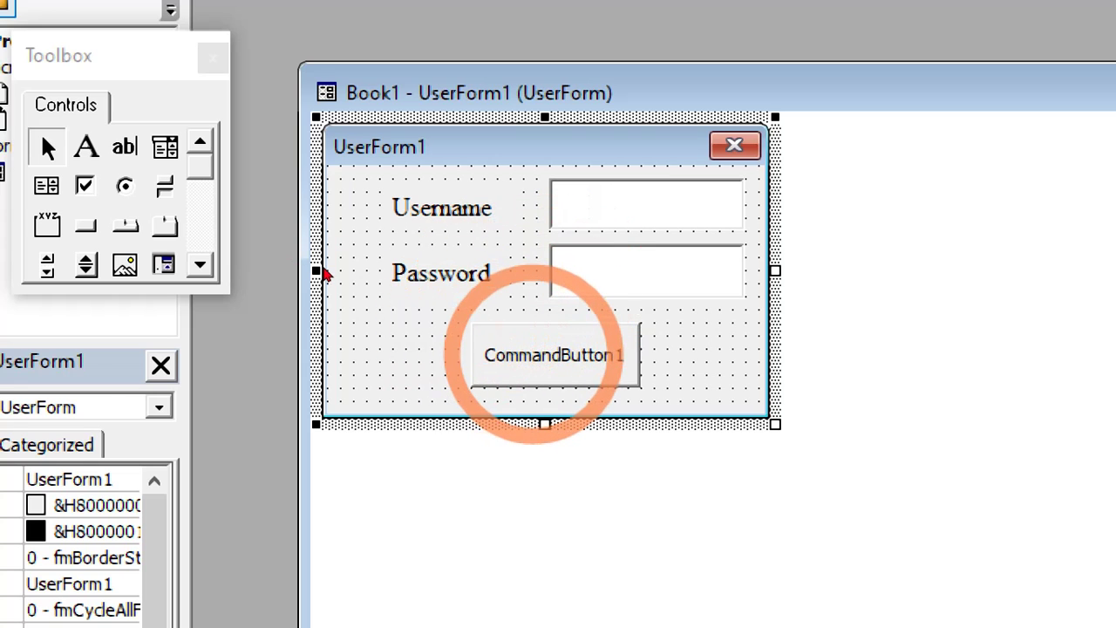
pyautogui.click(532, 358)
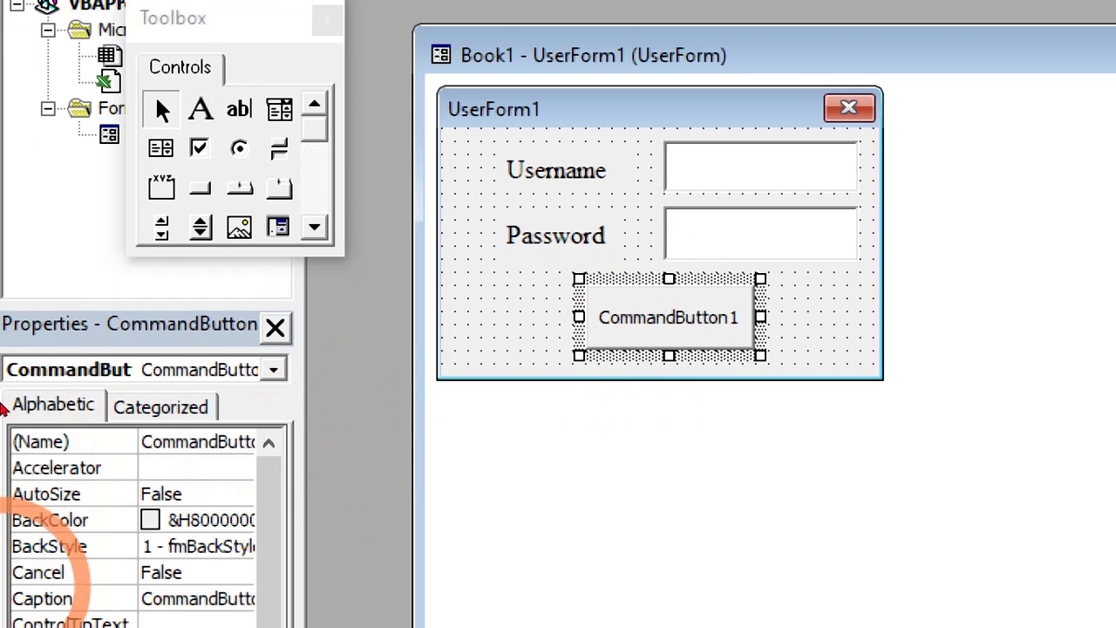
# Step: Change CommandButton1's Caption property to Login
pyautogui.click(35, 543)
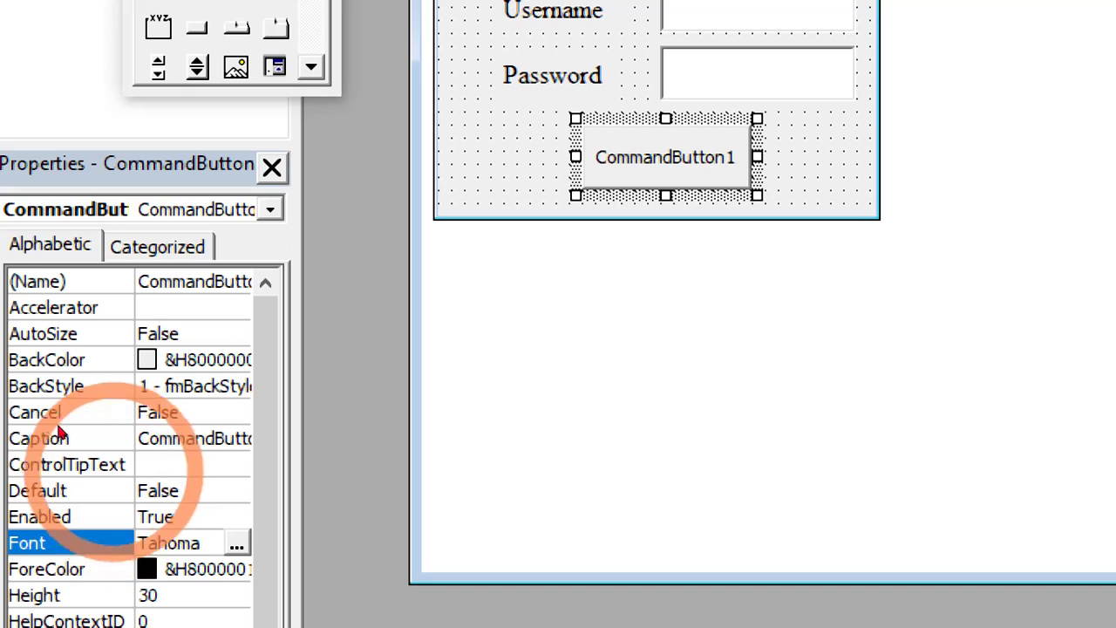
pyautogui.click(207, 437)
pyautogui.write('Login')
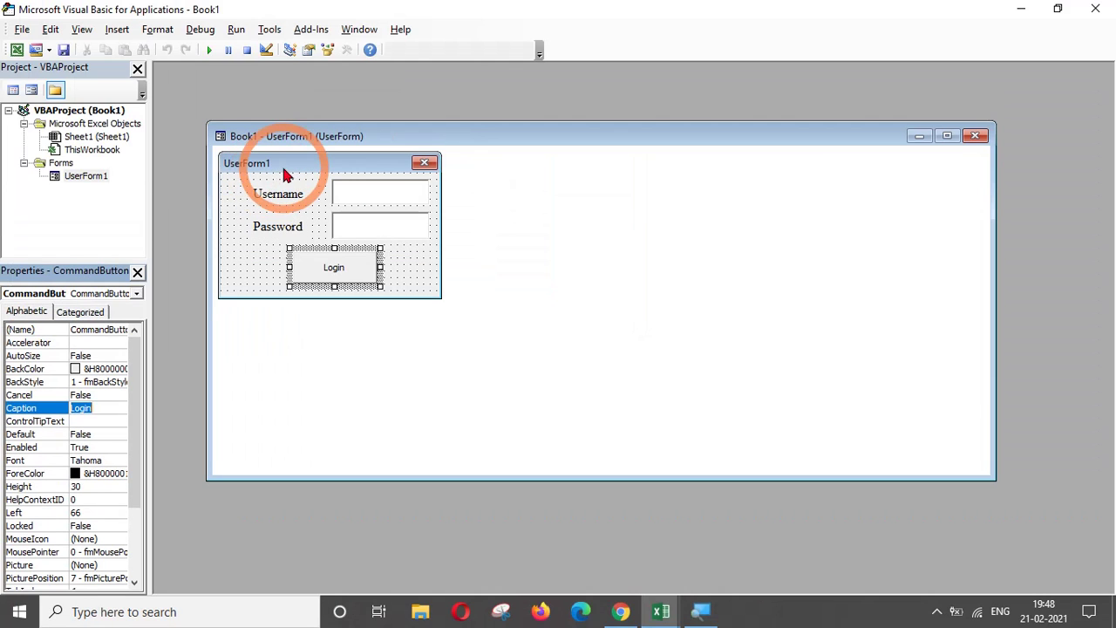
pyautogui.click(286, 175)
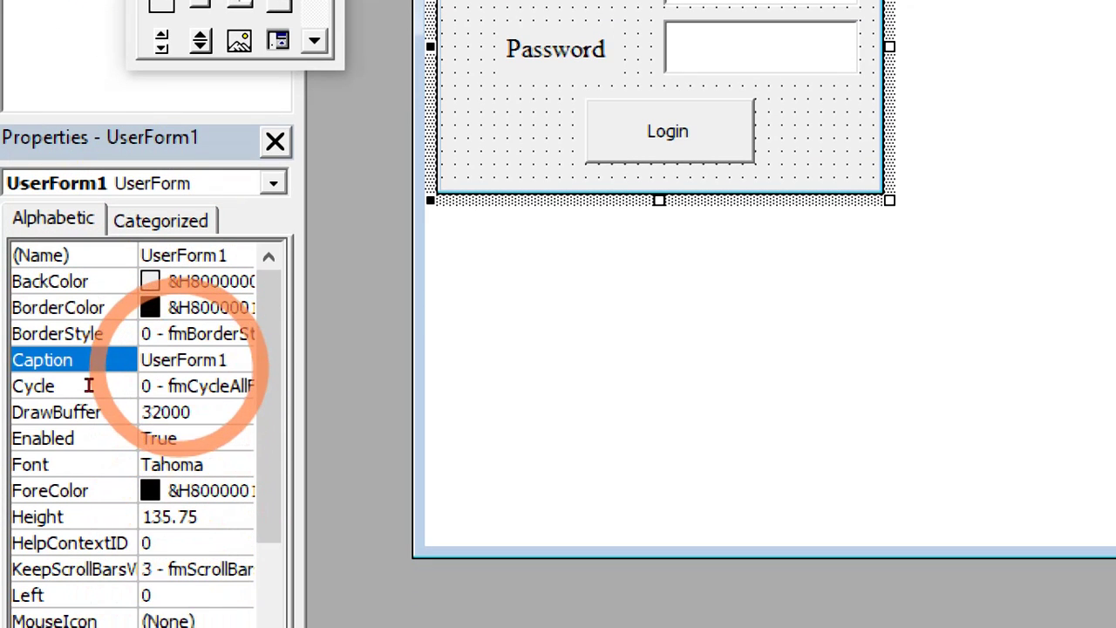
# Step: Caption UserForm1 'Login Form', give it a new back colour and Highlight border colour
pyautogui.press('F4')
pyautogui.write('Login')
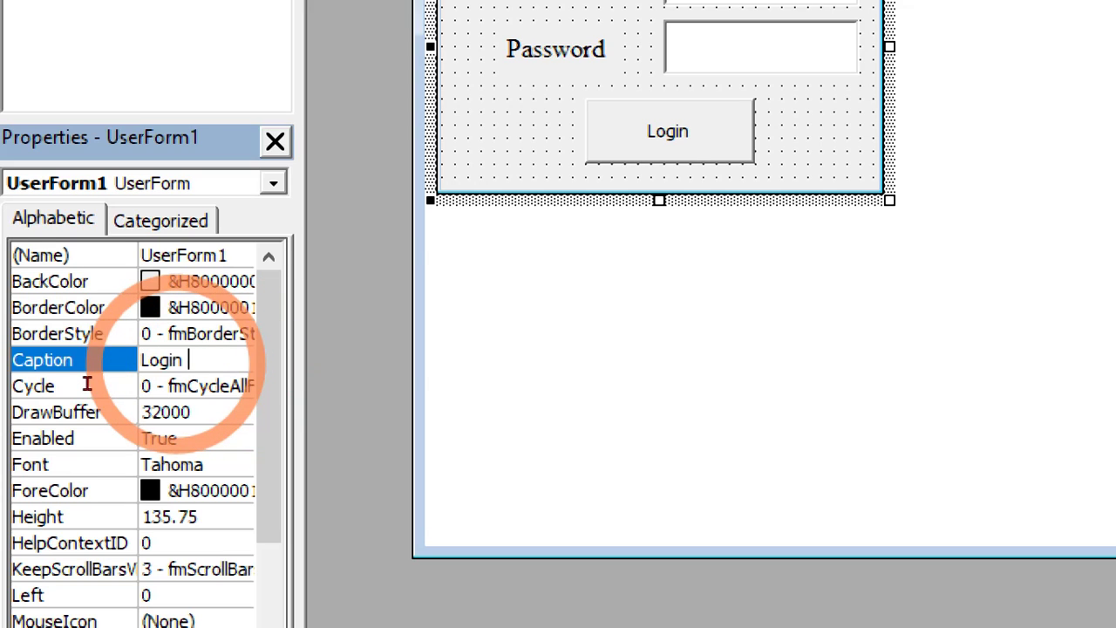
pyautogui.write('Form')
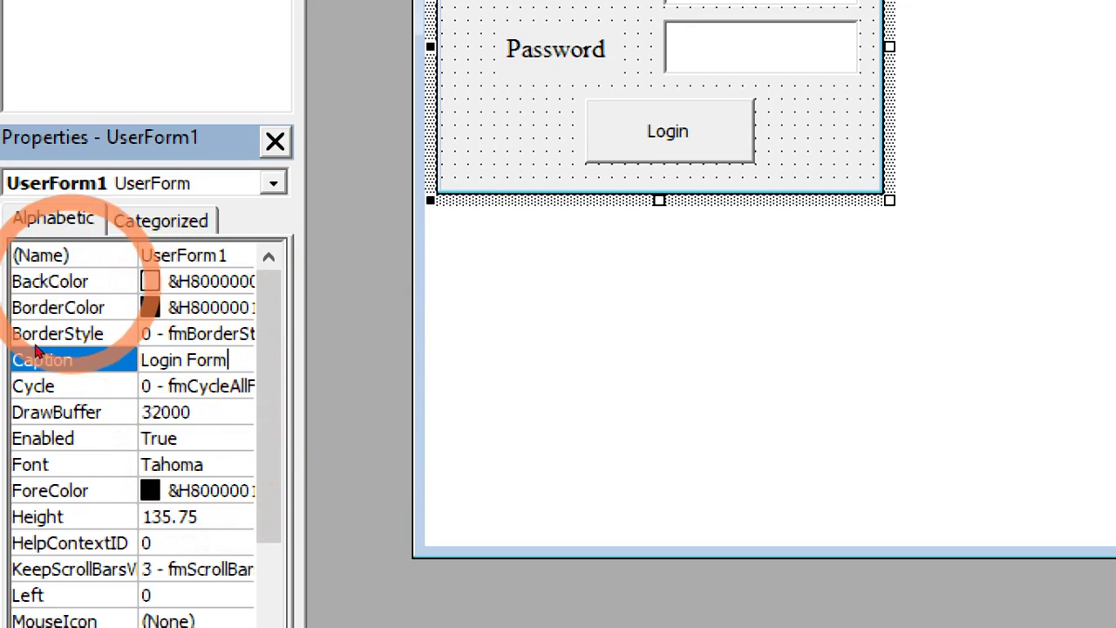
pyautogui.click(241, 281)
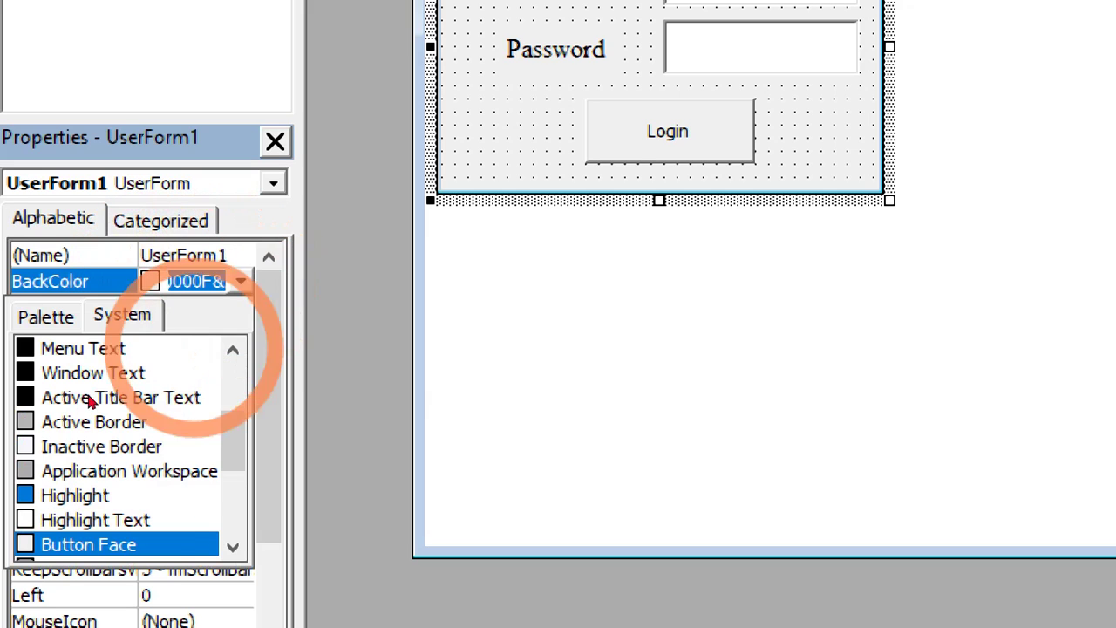
pyautogui.click(34, 423)
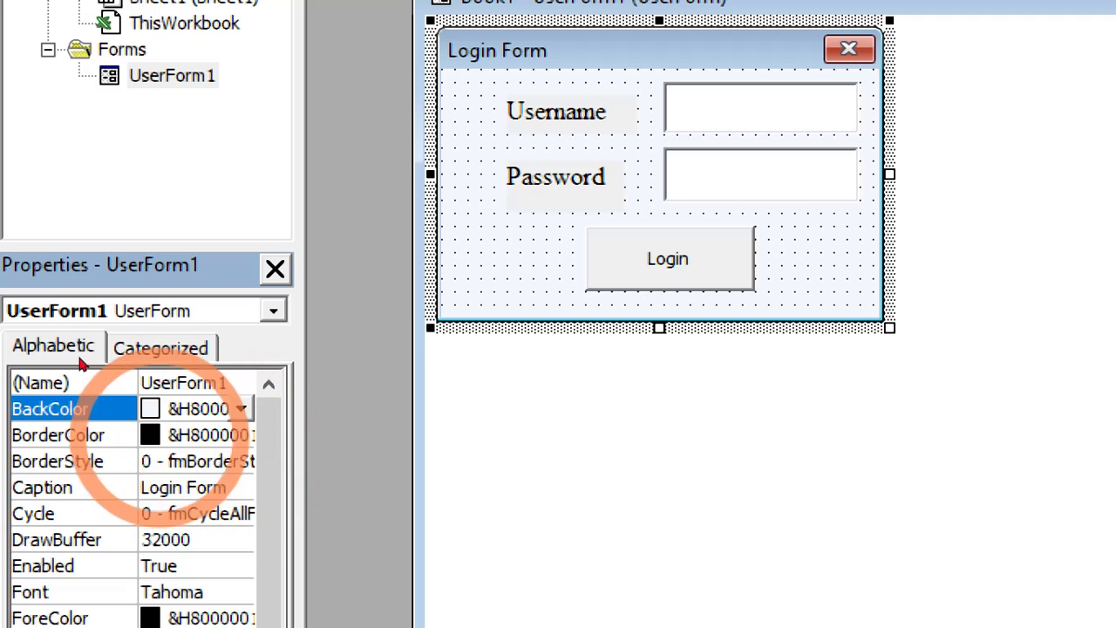
pyautogui.hotkey('alt', 'Down')
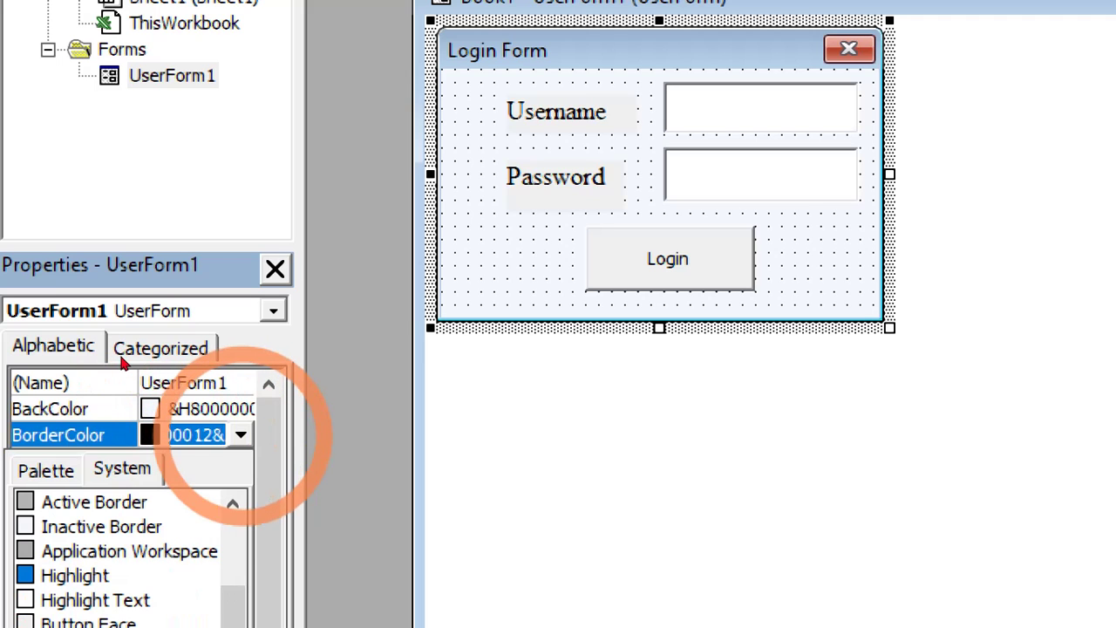
pyautogui.click(73, 575)
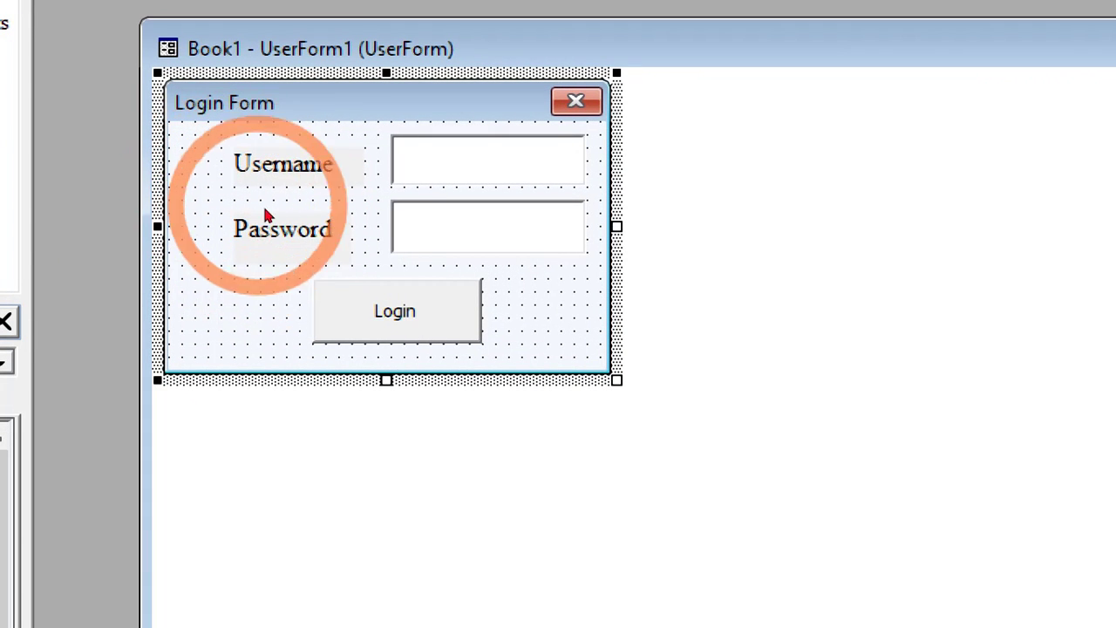
# Step: Make the Username and Password labels' backgrounds transparent
pyautogui.click(272, 192)
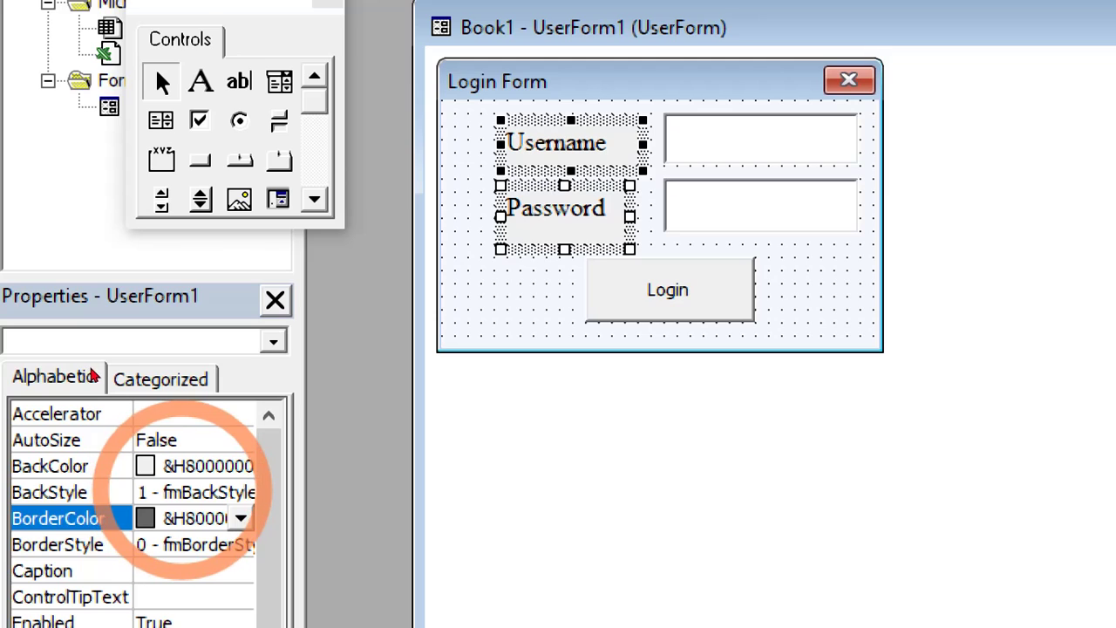
pyautogui.click(185, 492)
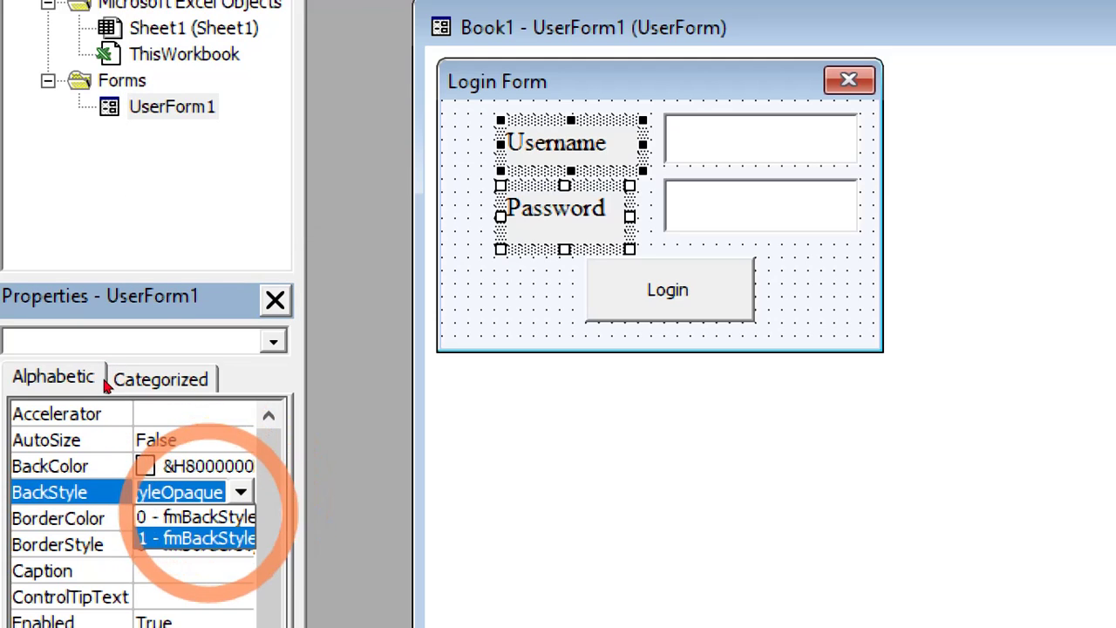
pyautogui.click(194, 516)
# Step: Trim the Login Form slightly shorter and narrower, and move the Toolbox off the project tree
pyautogui.click(511, 312)
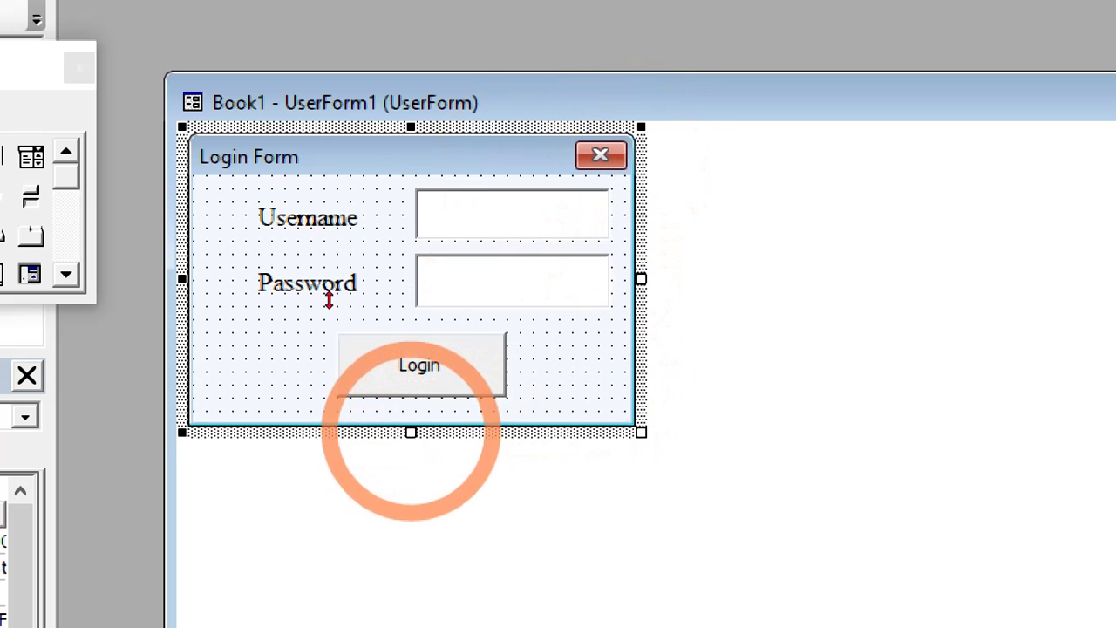
pyautogui.moveTo(411, 431); pyautogui.dragTo(411, 427)
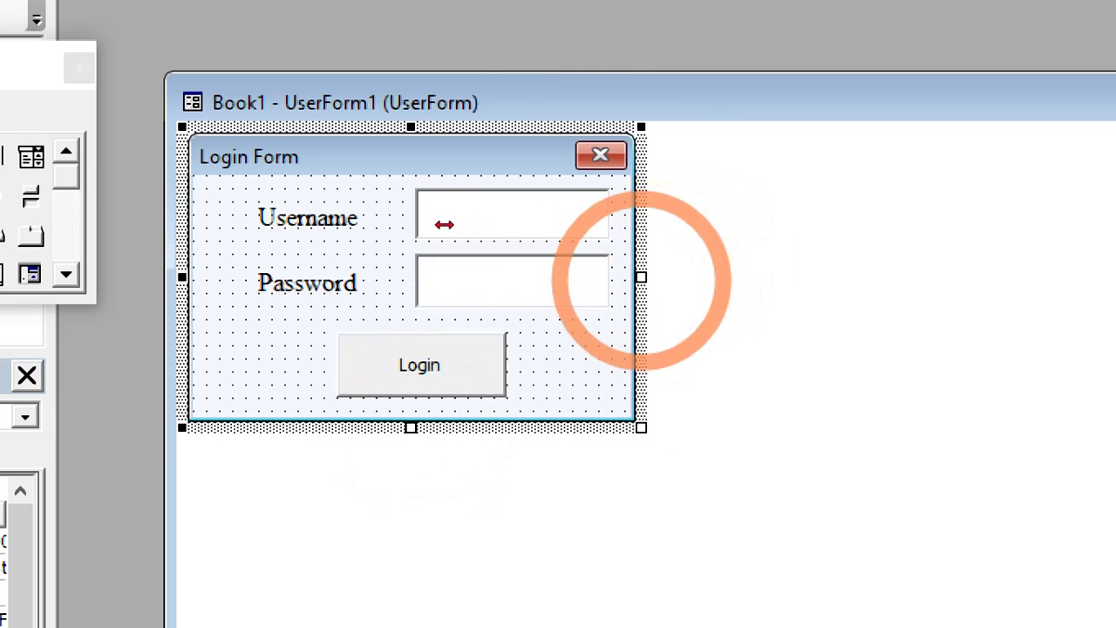
pyautogui.moveTo(641, 278); pyautogui.dragTo(637, 278)
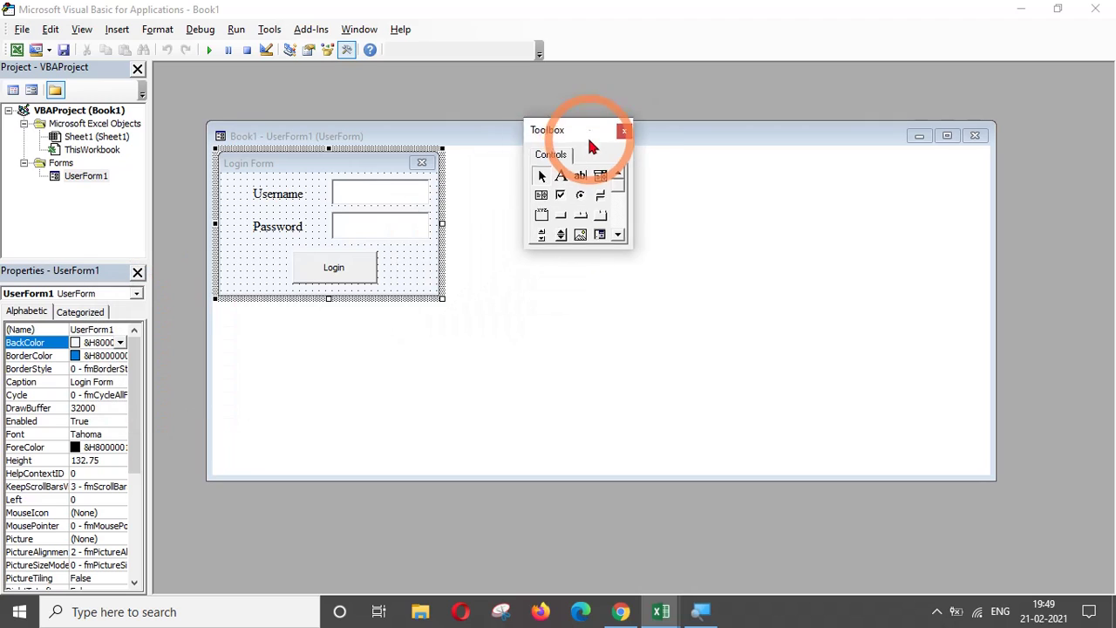
pyautogui.moveTo(129, 134); pyautogui.dragTo(608, 132)
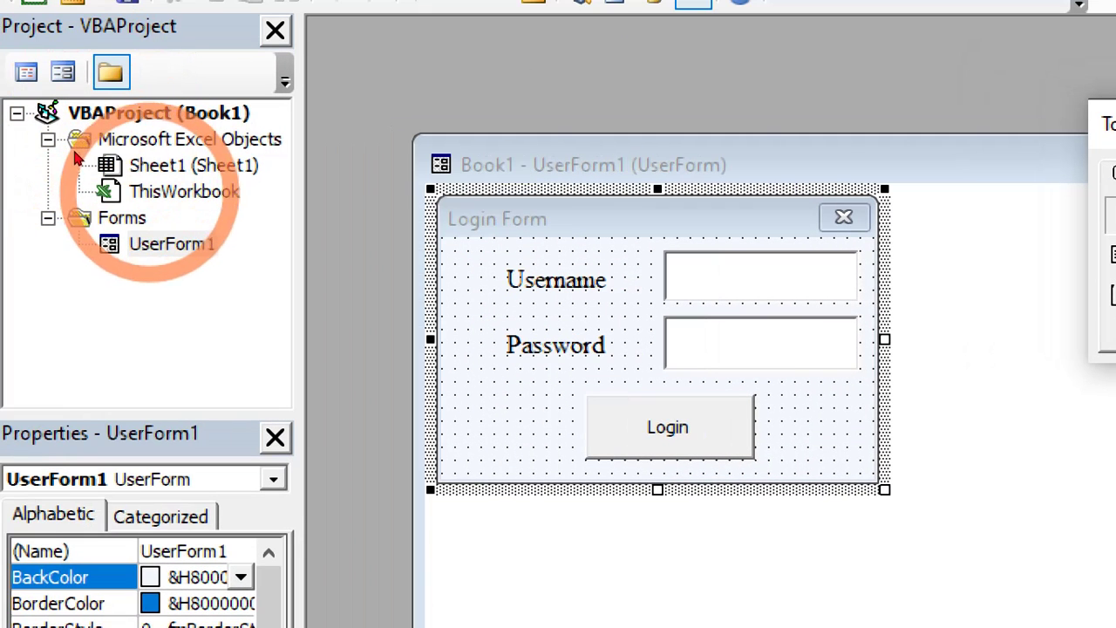
# Step: Open the ThisWorkbook code module and create the Workbook_Open procedure from the Workbook object
pyautogui.click(174, 192)
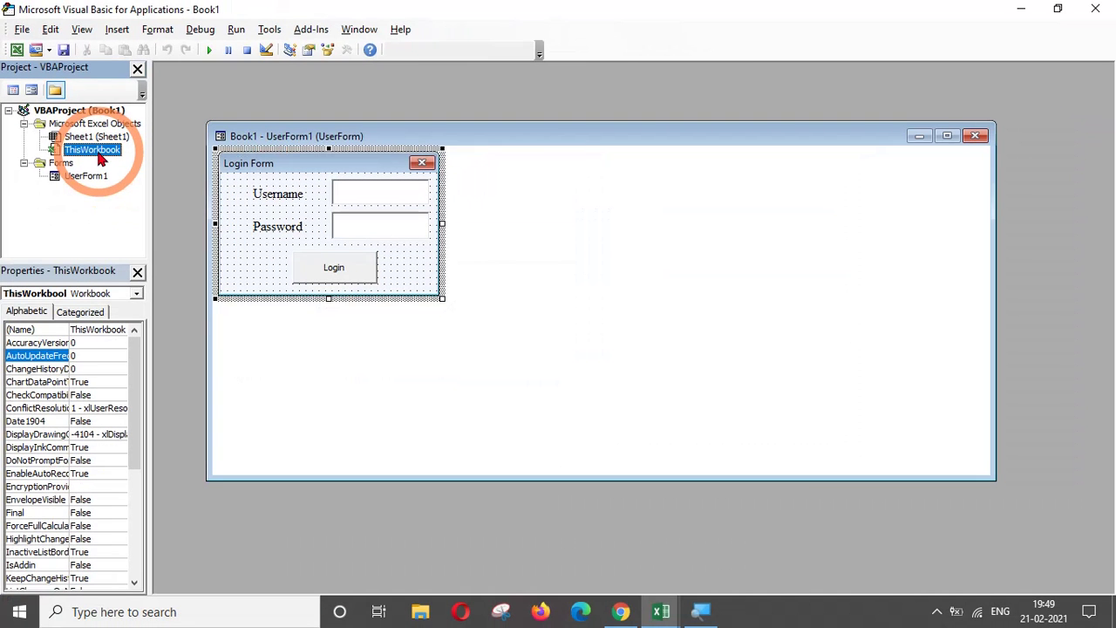
pyautogui.doubleClick(99, 156)
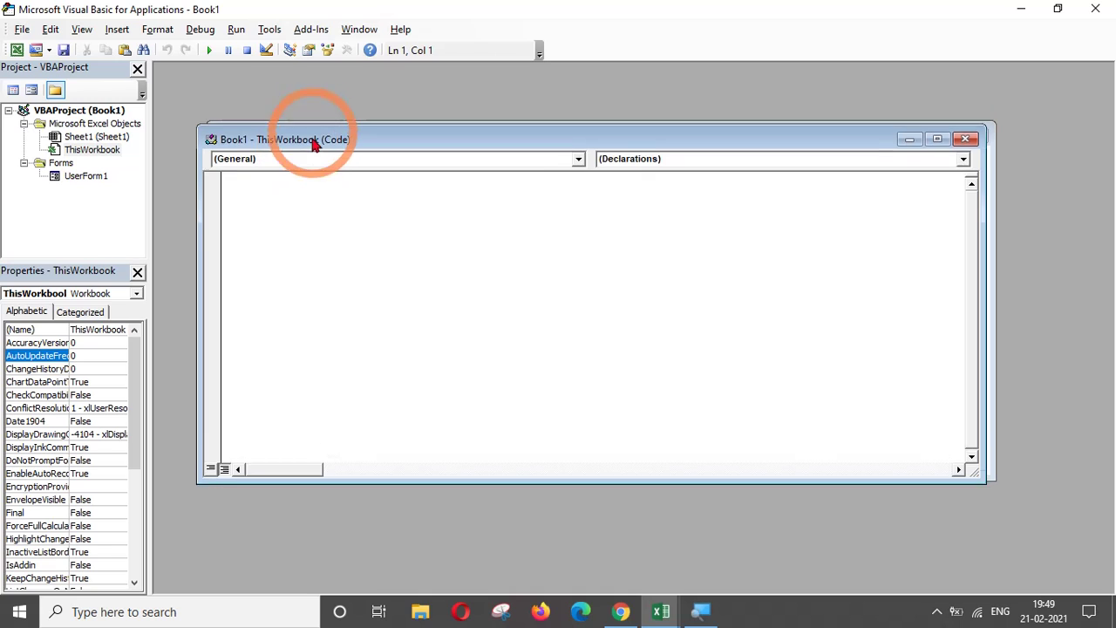
pyautogui.moveTo(309, 131); pyautogui.dragTo(326, 201)
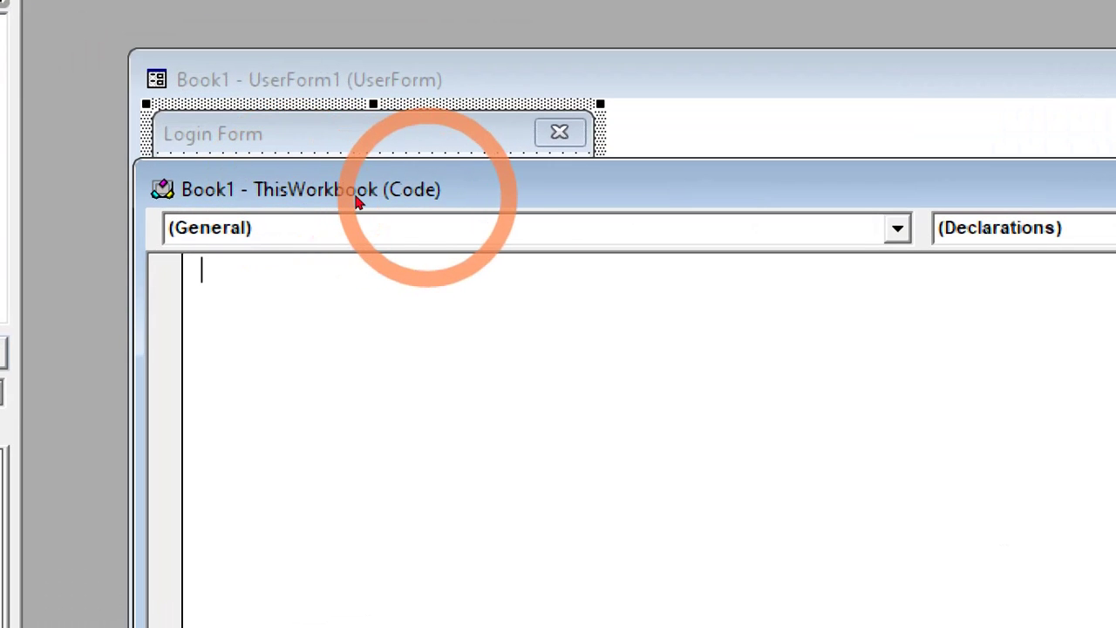
pyautogui.moveTo(356, 200); pyautogui.dragTo(272, 92)
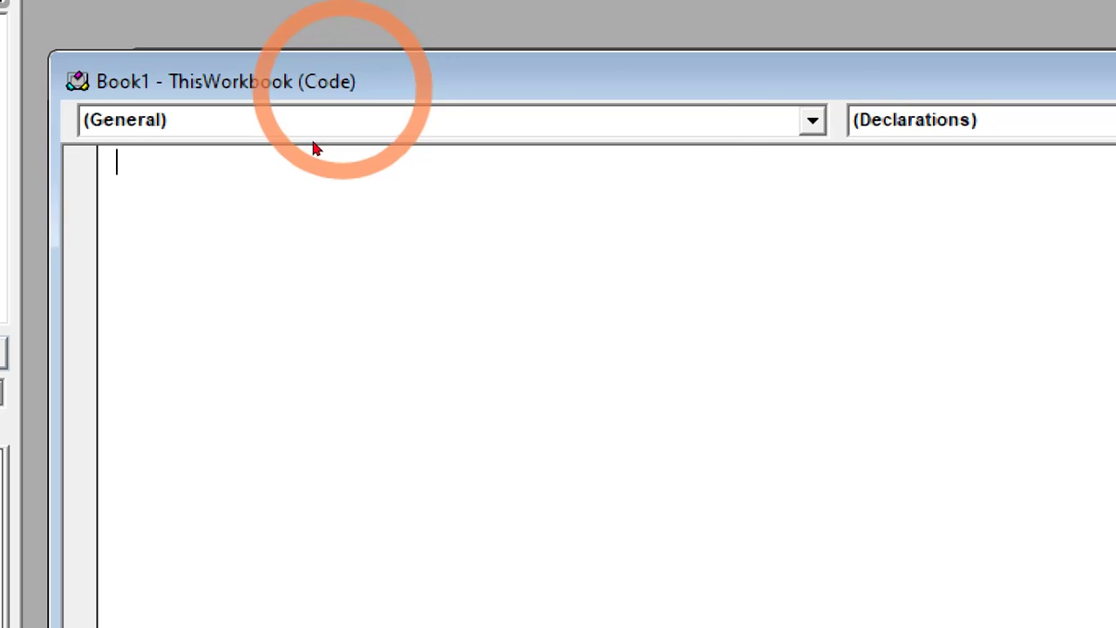
pyautogui.hotkey('ctrl', 'F2')
pyautogui.press('F4')
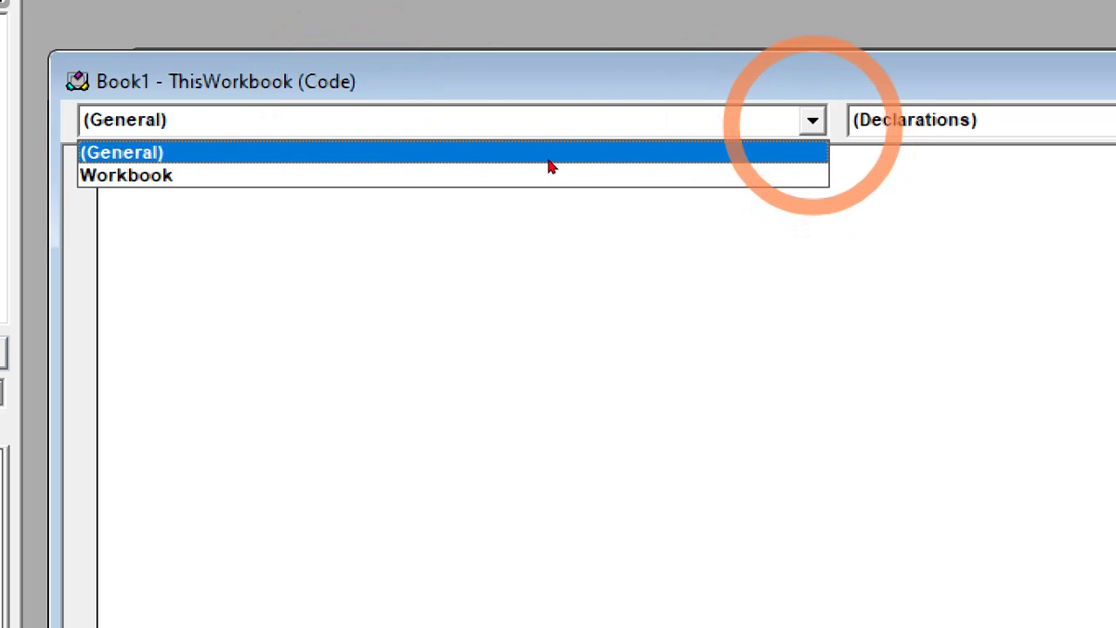
pyautogui.click(534, 177)
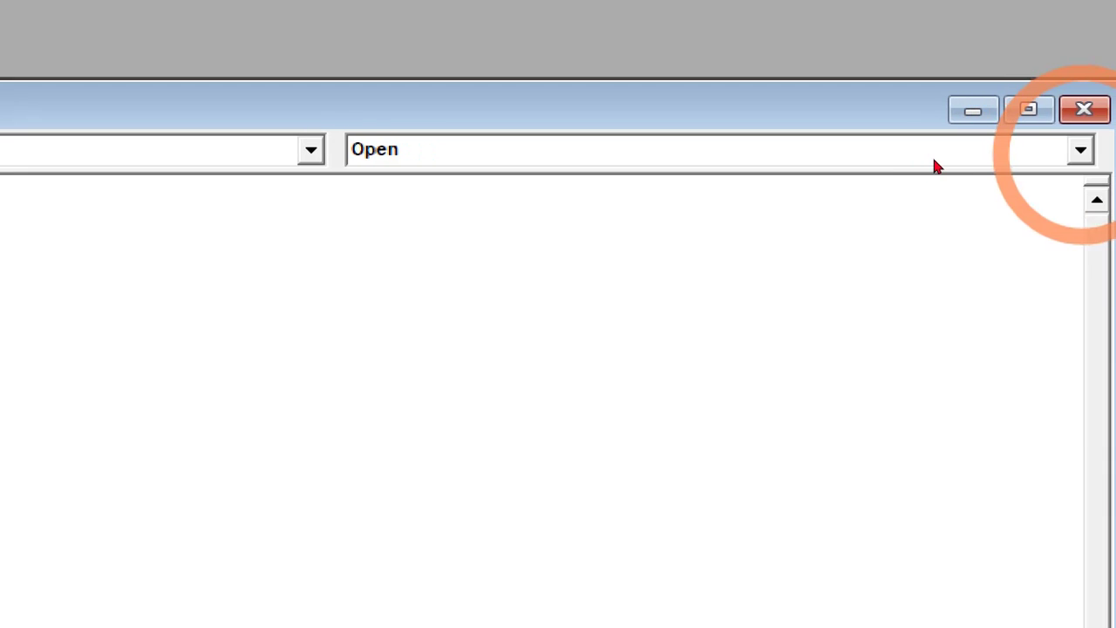
# Step: Add an empty Workbook_Activate procedure from the Procedure list
pyautogui.click(935, 166)
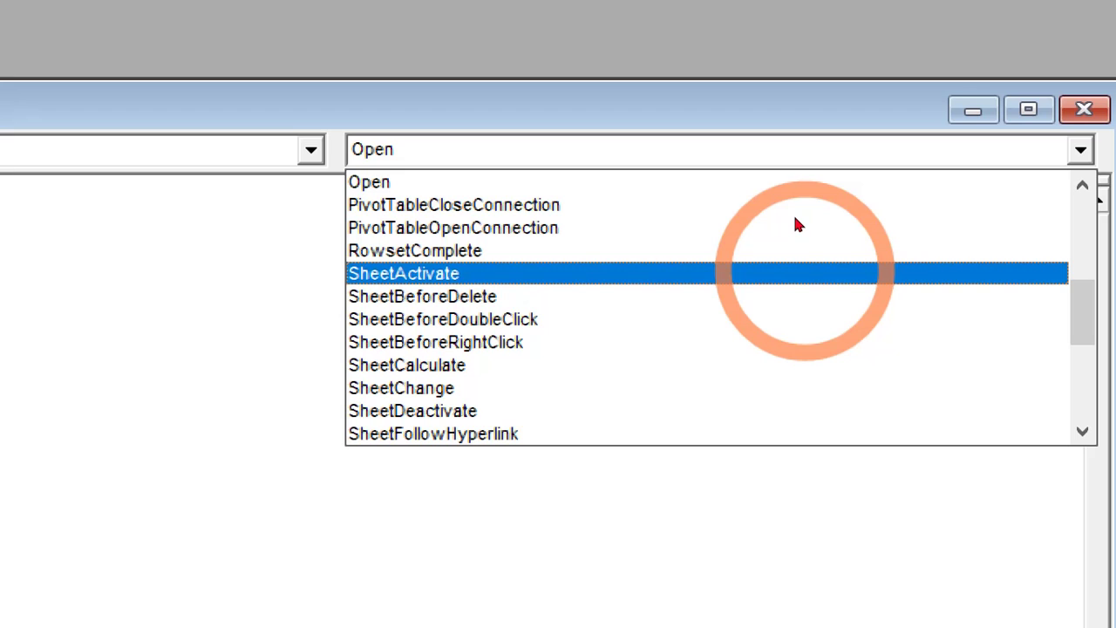
pyautogui.press('Down')
pyautogui.press('Down')
pyautogui.press('Up')
pyautogui.press('Up')
pyautogui.press('Up')
pyautogui.press('Up')
pyautogui.press('Up')
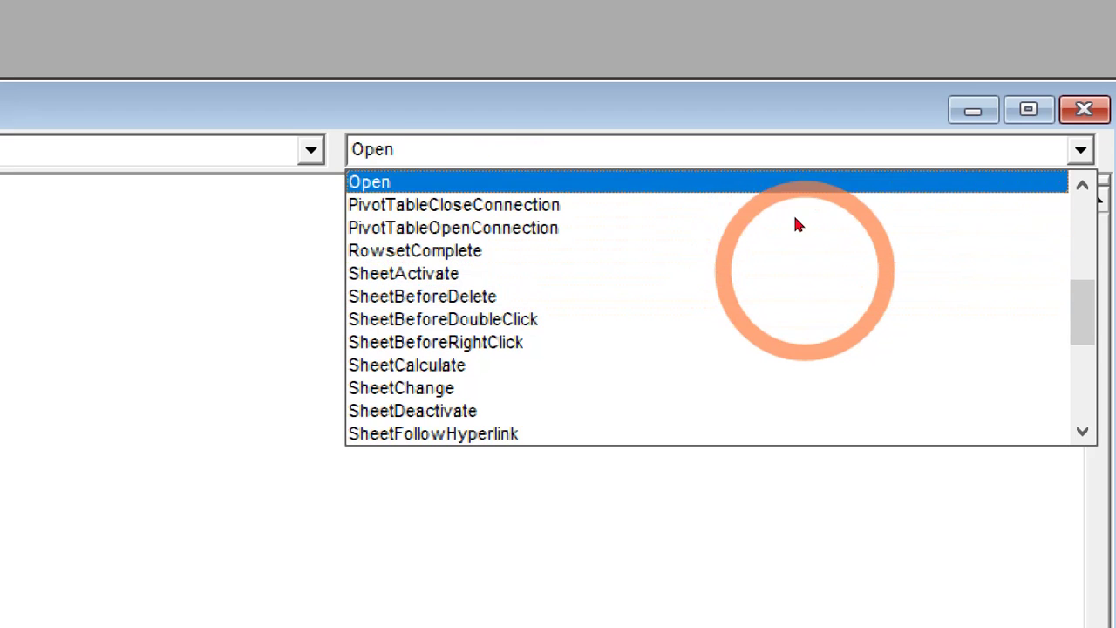
pyautogui.press('Up')
pyautogui.press('Up')
pyautogui.press('Up')
pyautogui.press('Up')
pyautogui.press('Up')
pyautogui.press('Up')
pyautogui.press('Up')
pyautogui.press('Up')
pyautogui.press('Up')
pyautogui.press('Up')
pyautogui.press('Up')
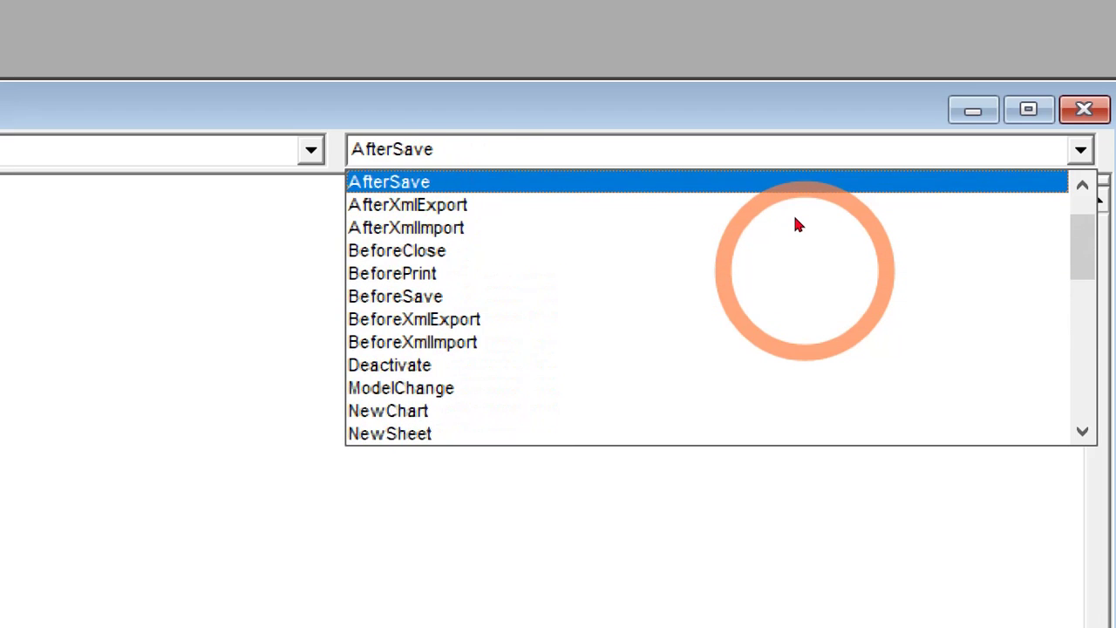
pyautogui.press('Up')
pyautogui.press('Up')
pyautogui.press('Up')
pyautogui.press('Down')
pyautogui.press('Up')
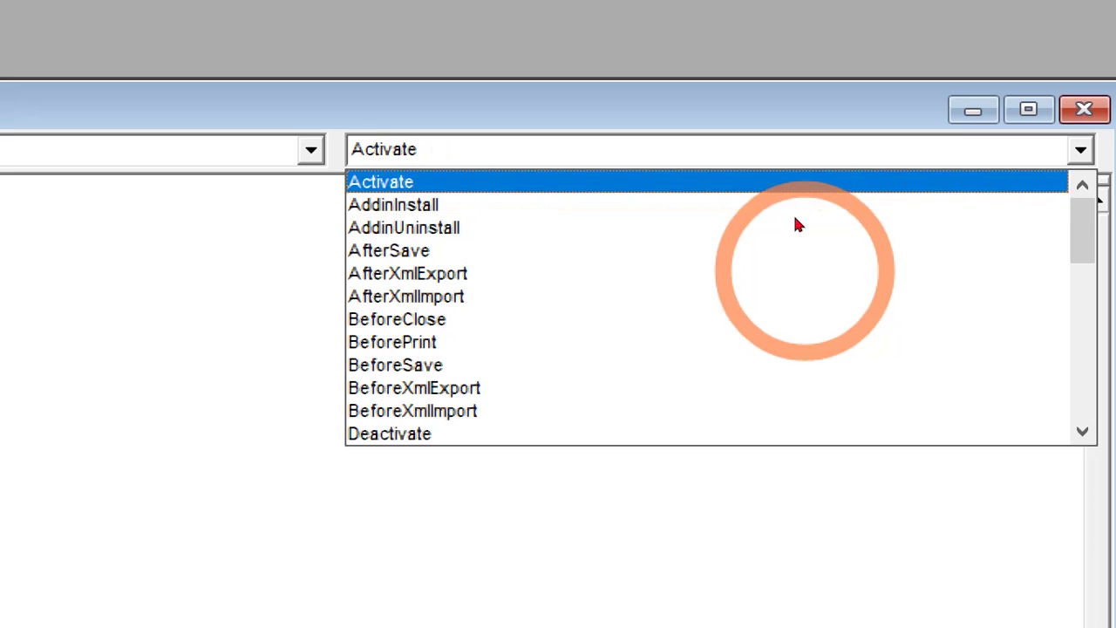
pyautogui.click(590, 178)
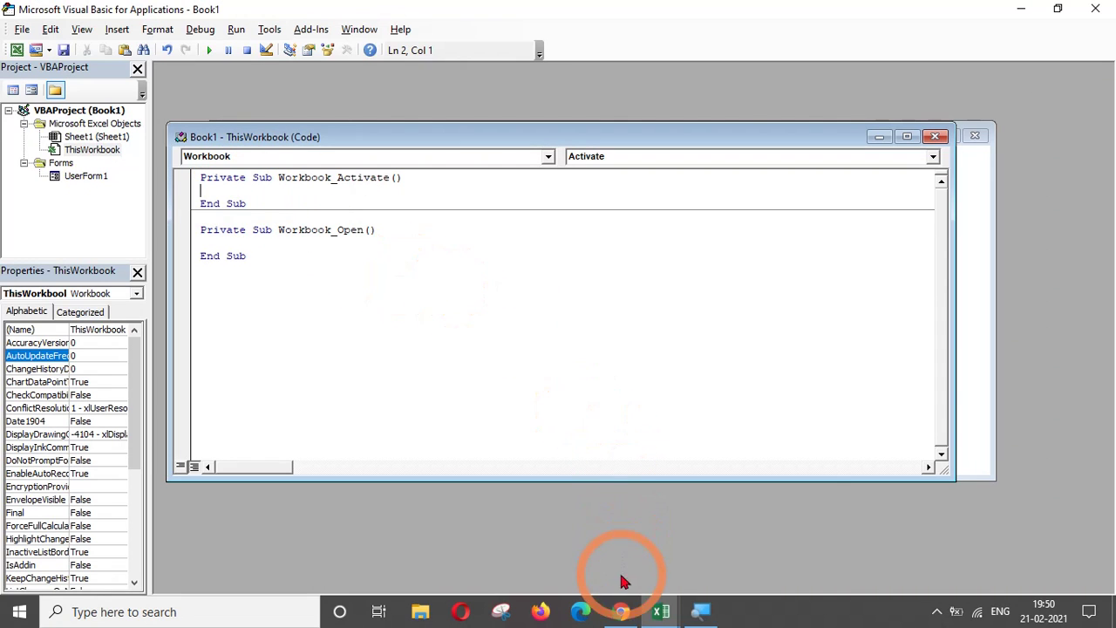
# Step: In Chrome, view the tutorial code as plain text and select the Application.Visible and UserForm1.Show lines
pyautogui.click(624, 616)
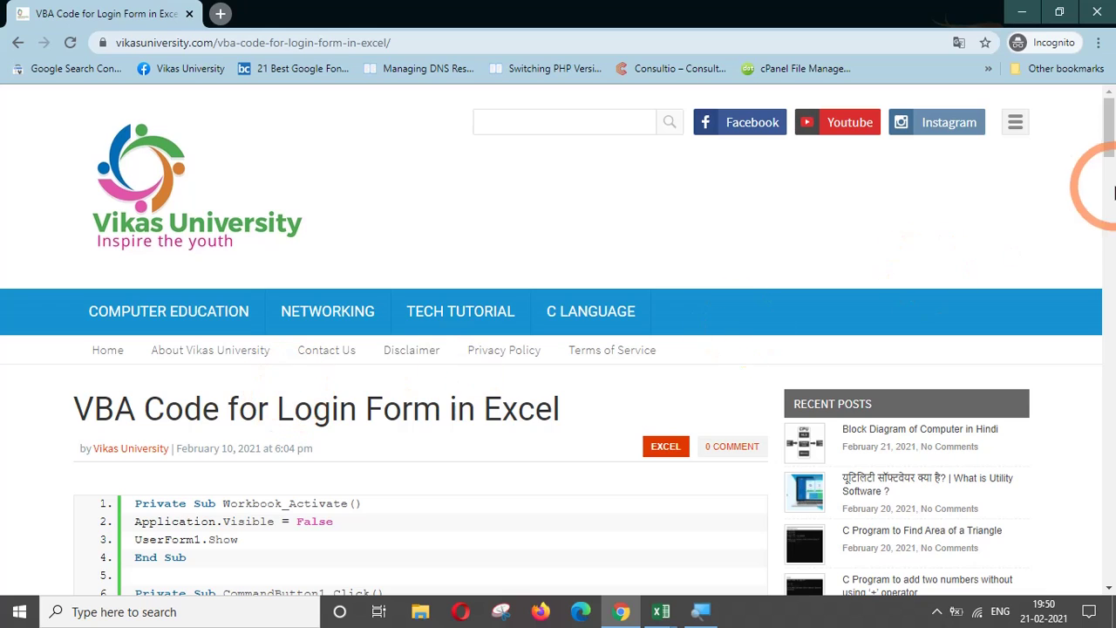
pyautogui.moveTo(1106, 137); pyautogui.dragTo(1109, 163)
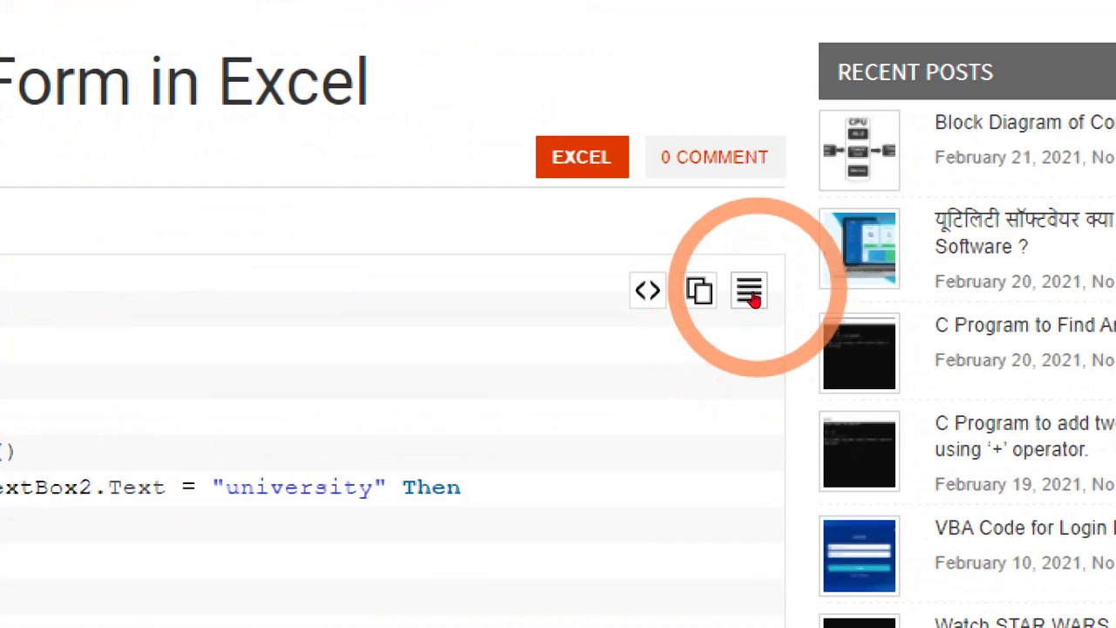
pyautogui.click(752, 299)
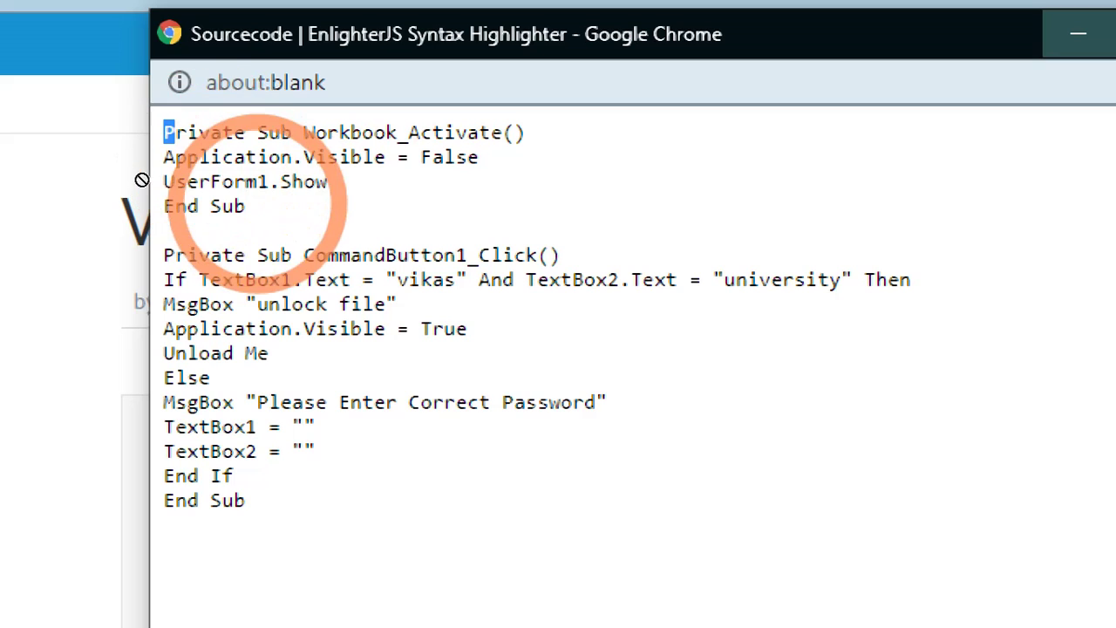
pyautogui.doubleClick(213, 157)
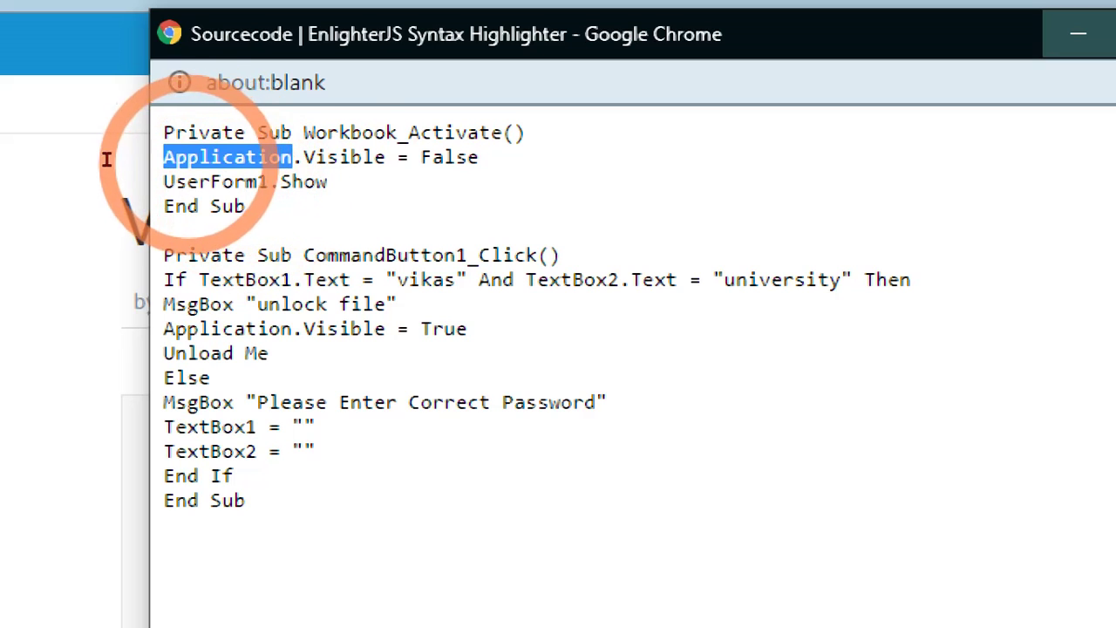
pyautogui.click(174, 158)
pyautogui.moveTo(174, 157); pyautogui.dragTo(288, 157)
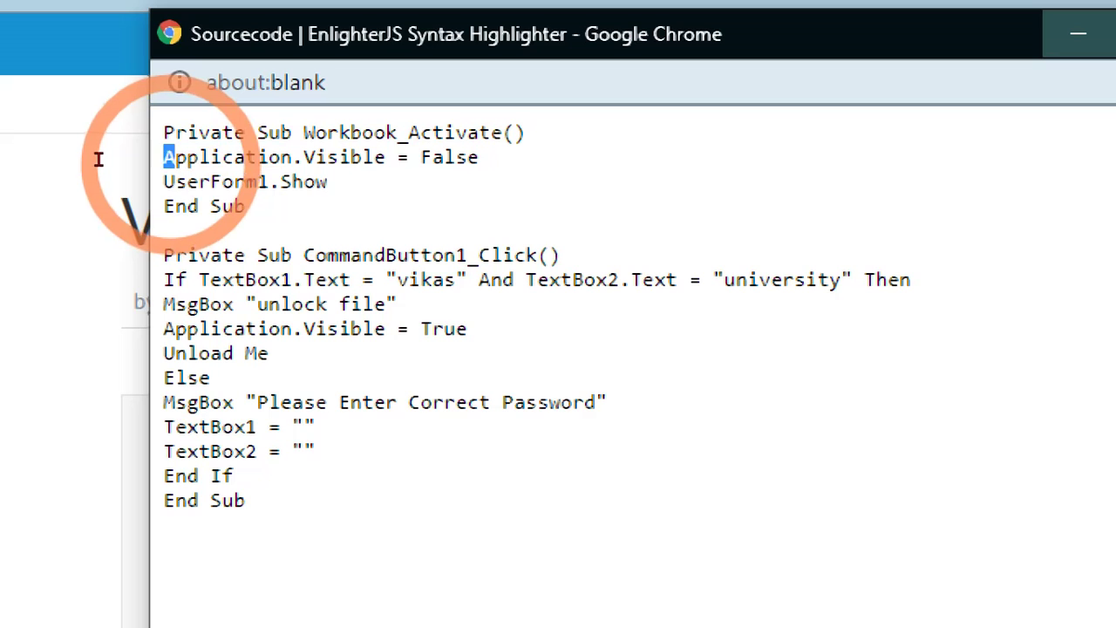
pyautogui.moveTo(99, 159); pyautogui.dragTo(327, 181)
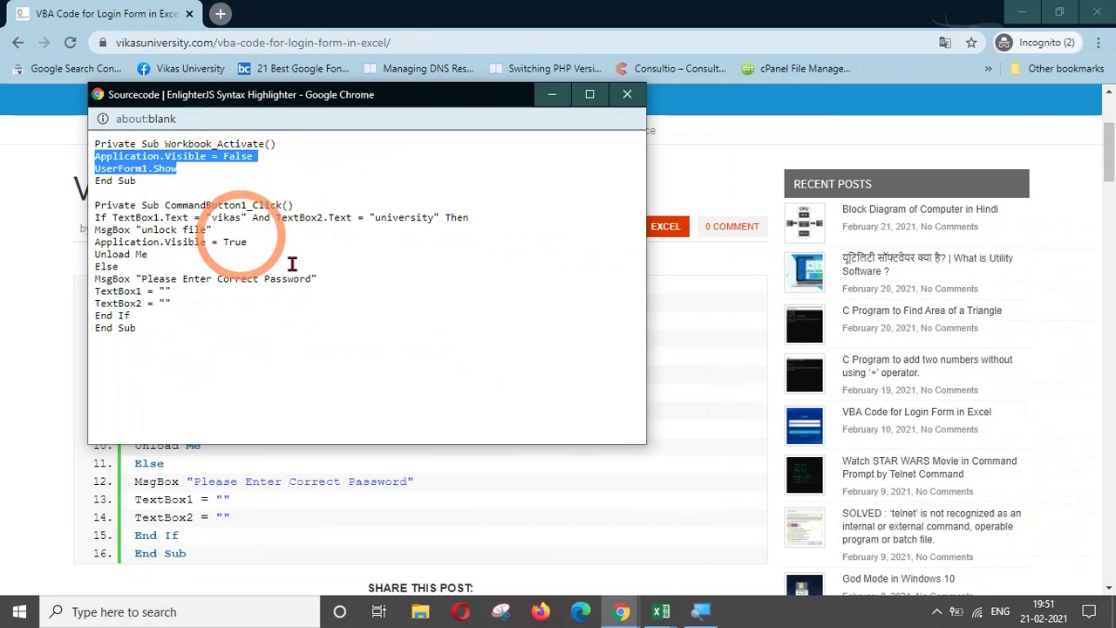
pyautogui.click(663, 615)
# Step: Put Application.Visible = False and UserForm1.Show inside Workbook_Activate
pyautogui.click(724, 593)
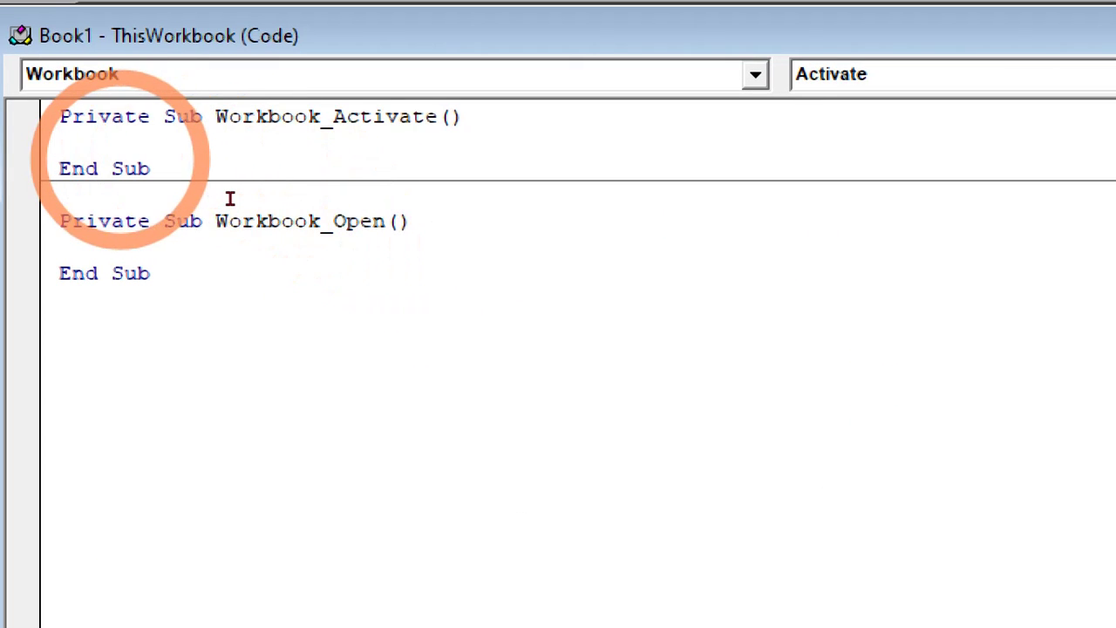
pyautogui.write('Application.Visible = False')
pyautogui.press('Return')
pyautogui.write('UserForm1.Show')
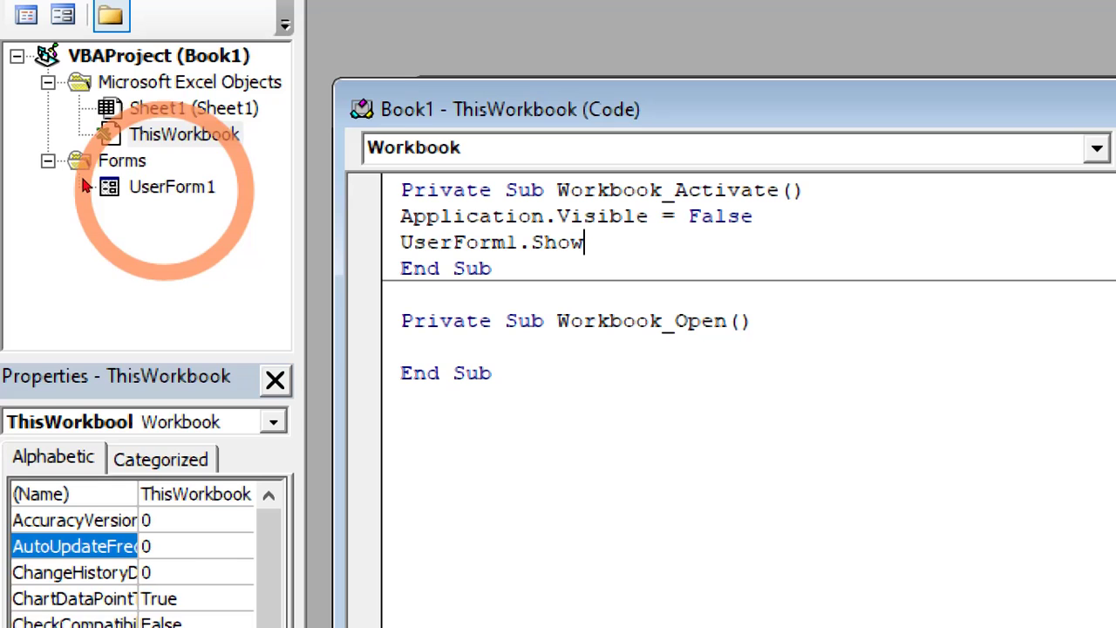
pyautogui.click(87, 185)
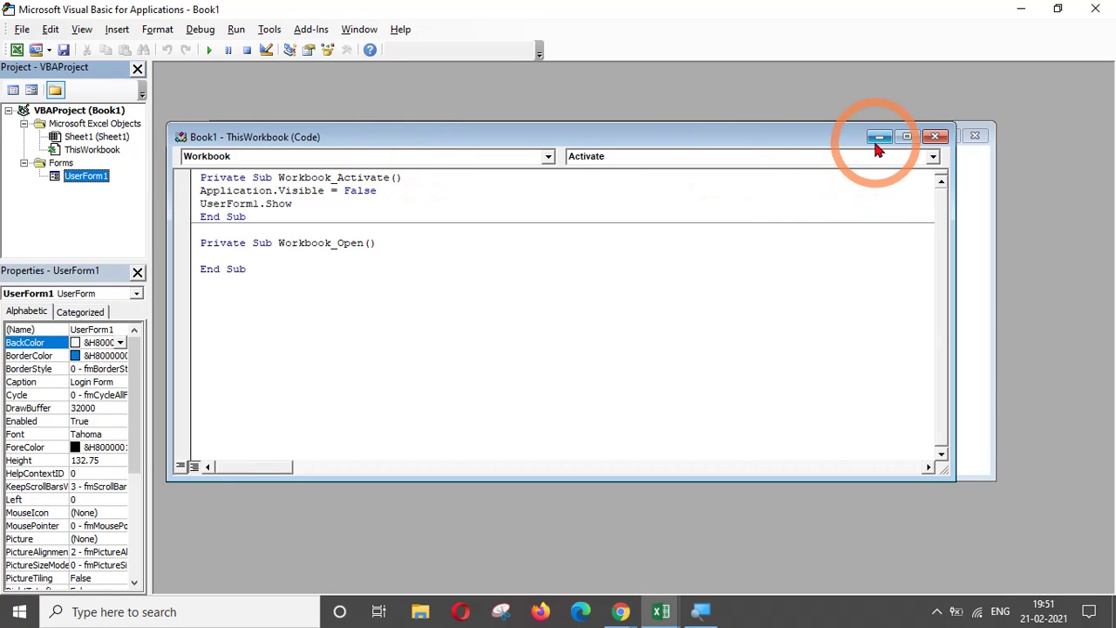
# Step: Show the Login Form design and double-click the Login button to create CommandButton1_Click
pyautogui.click(877, 145)
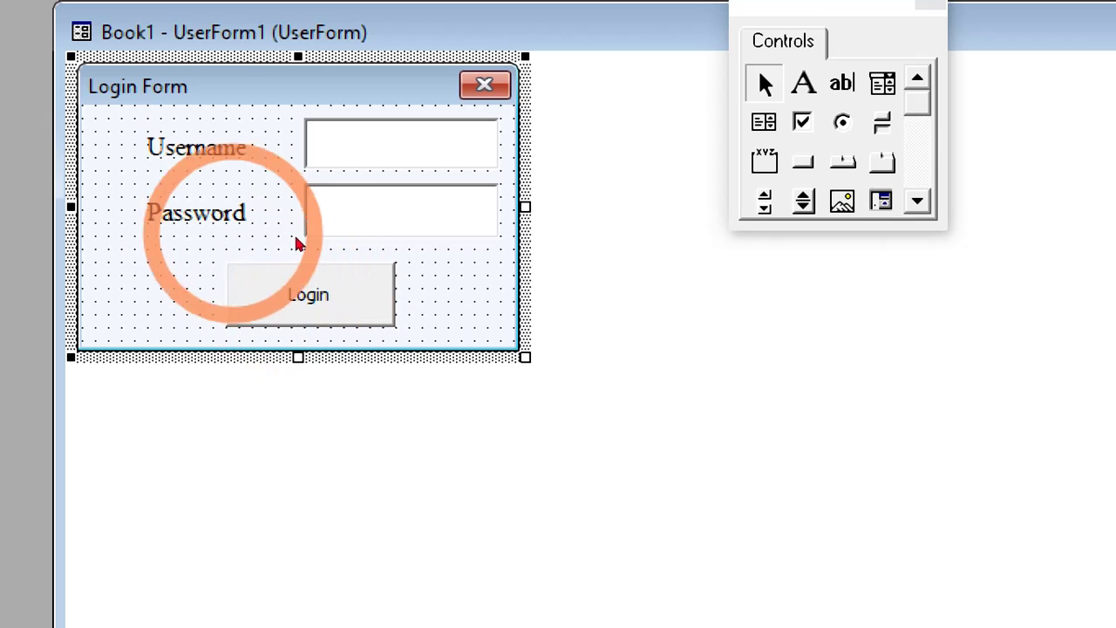
pyautogui.click(333, 280)
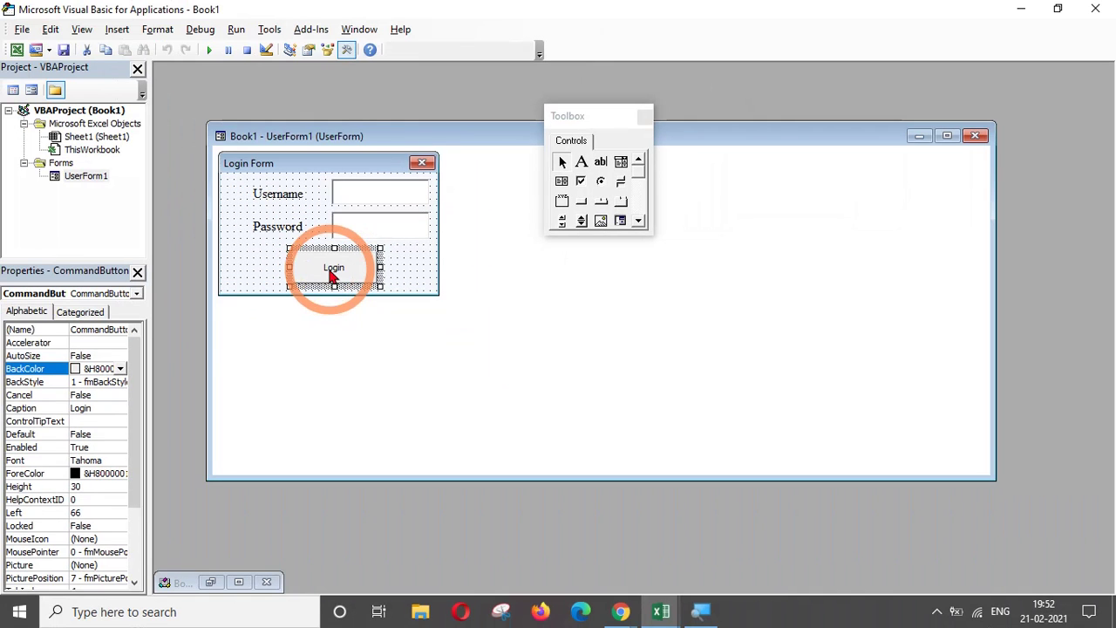
pyautogui.doubleClick(332, 278)
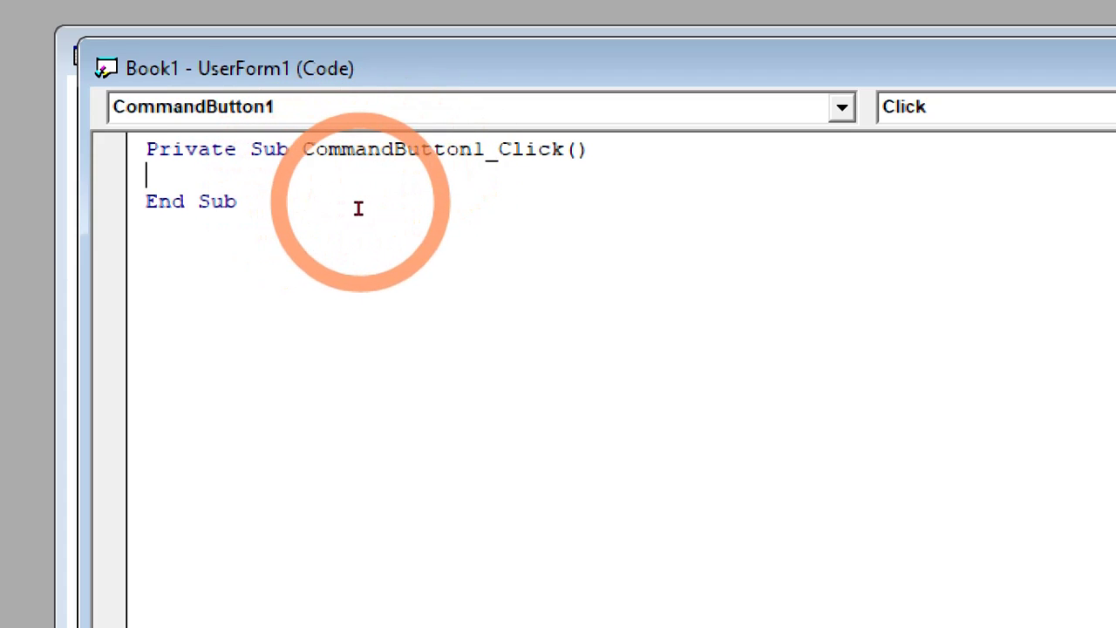
pyautogui.moveTo(621, 611)
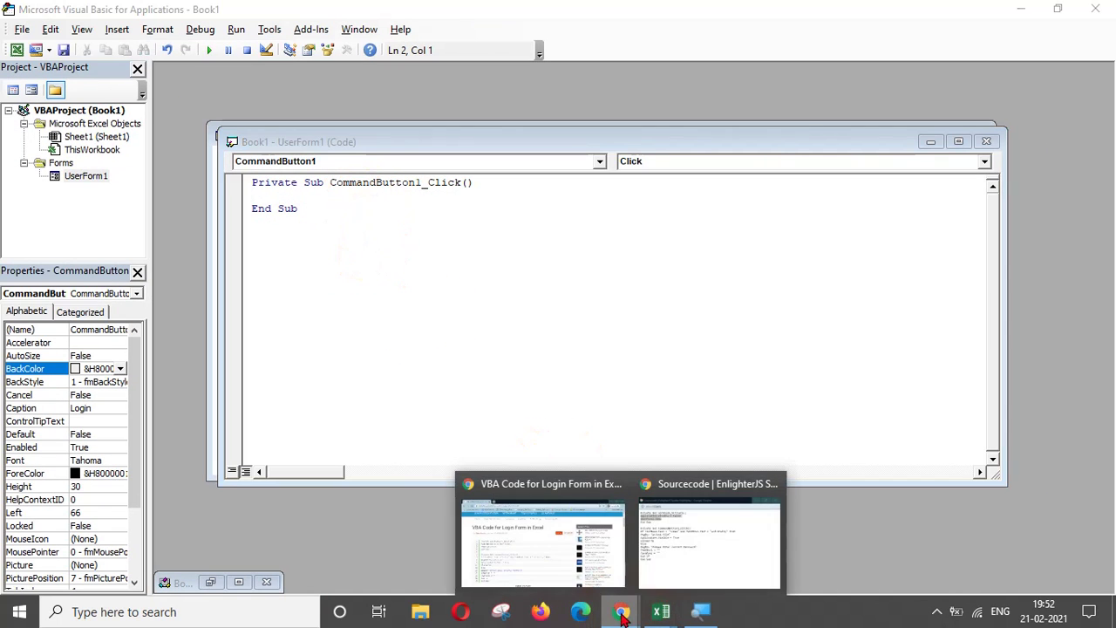
pyautogui.click(595, 536)
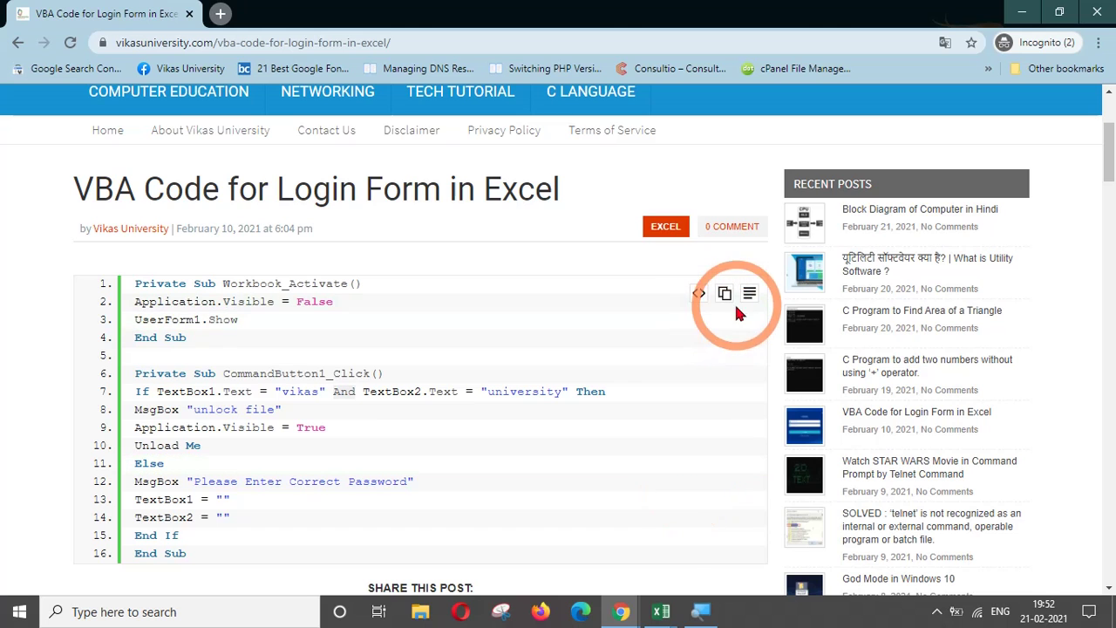
# Step: Select the tutorial's If…End If password-check block in its plain-text source view
pyautogui.click(749, 297)
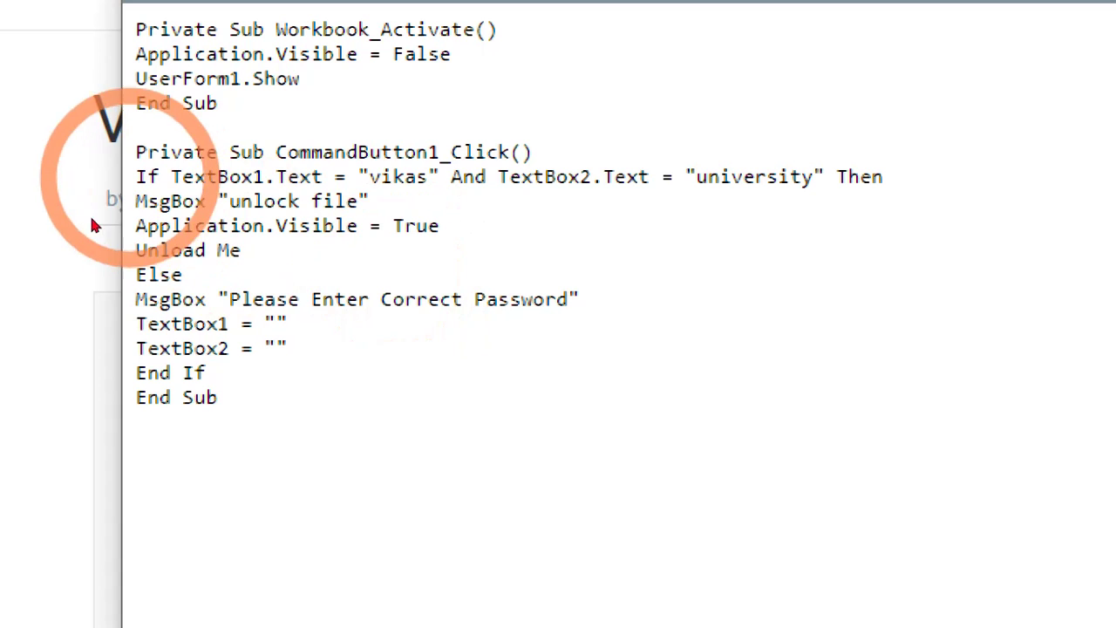
pyautogui.moveTo(131, 176); pyautogui.dragTo(128, 308)
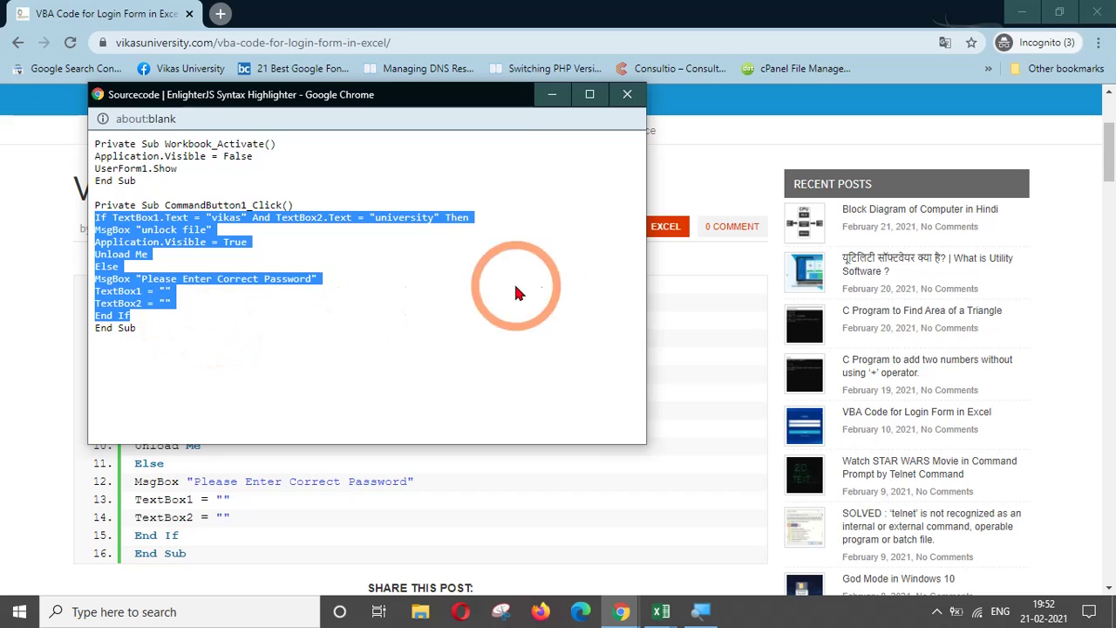
pyautogui.moveTo(660, 612)
pyautogui.click(731, 545)
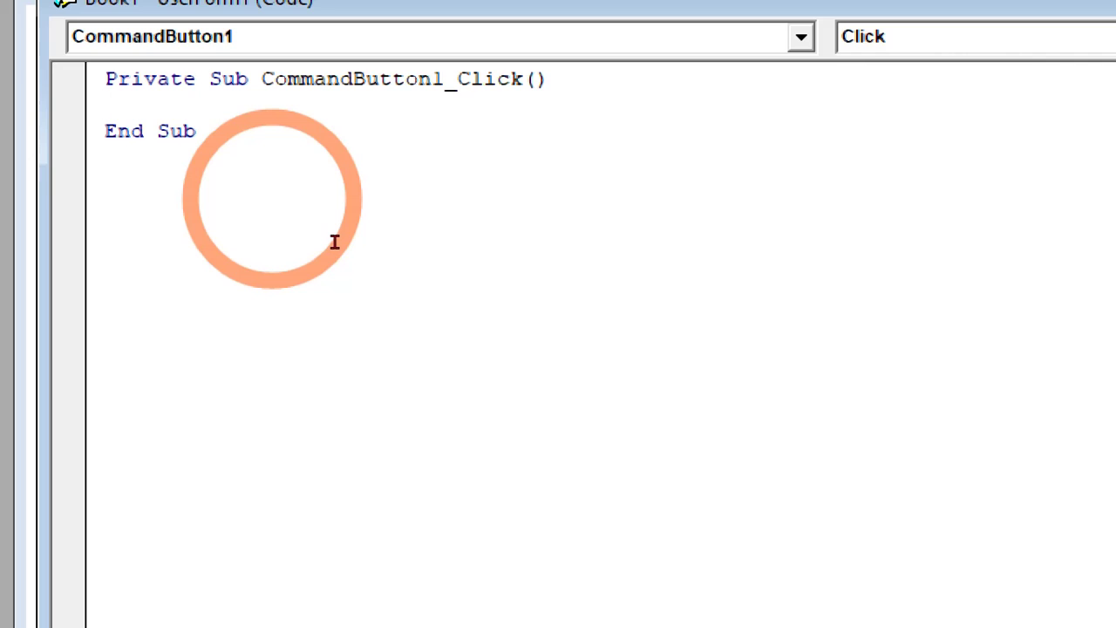
# Step: Paste the If…End If block into CommandButton1_Click, update the credentials and extend the success message
pyautogui.hotkey('ctrl', 'v')
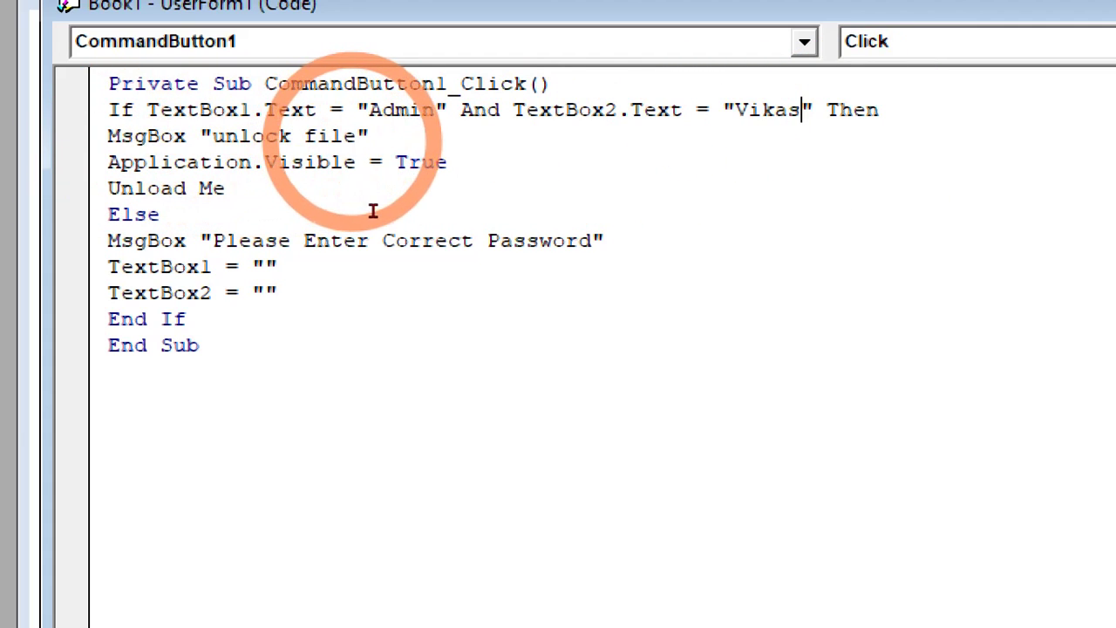
pyautogui.click(358, 136)
pyautogui.write('Sucessfully')
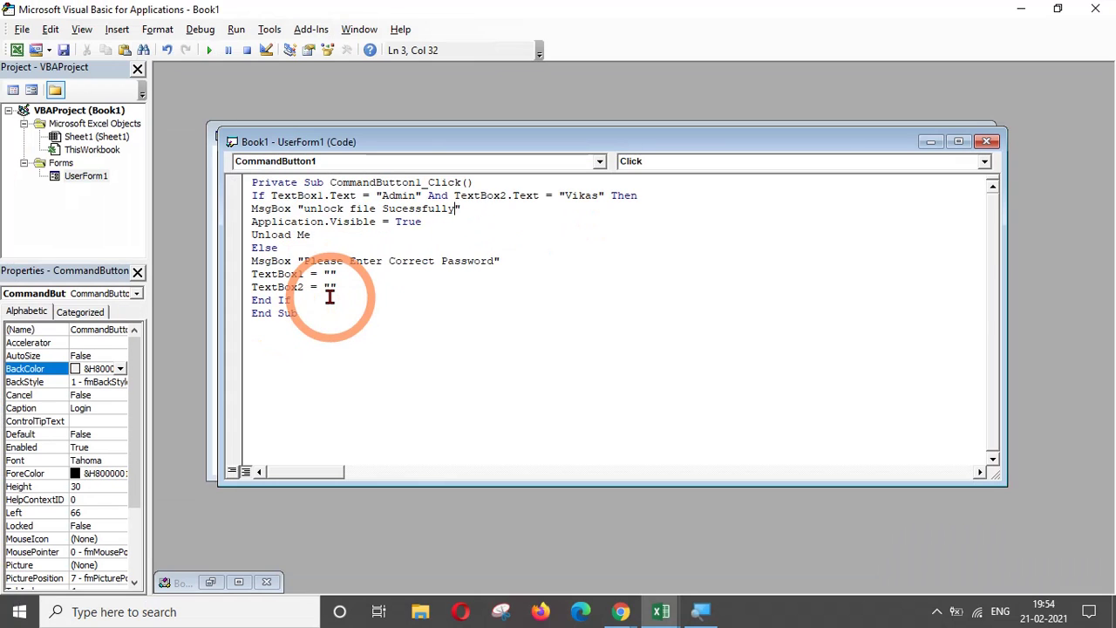
# Step: Minimise the login form designer and bring the Book1 worksheet window back to the front
pyautogui.click(928, 145)
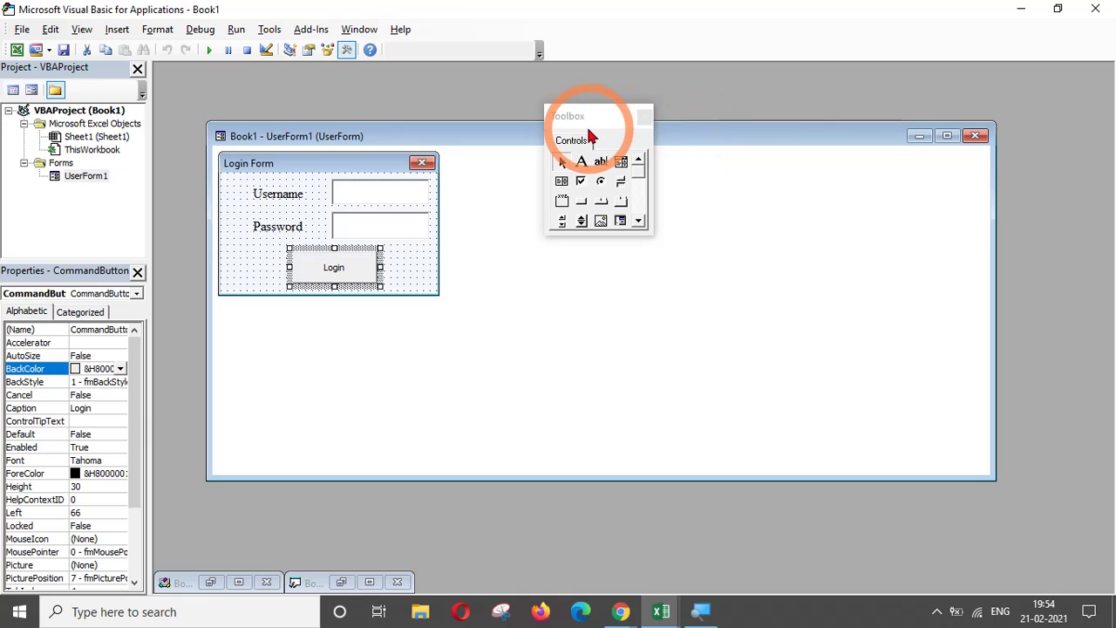
pyautogui.click(589, 133)
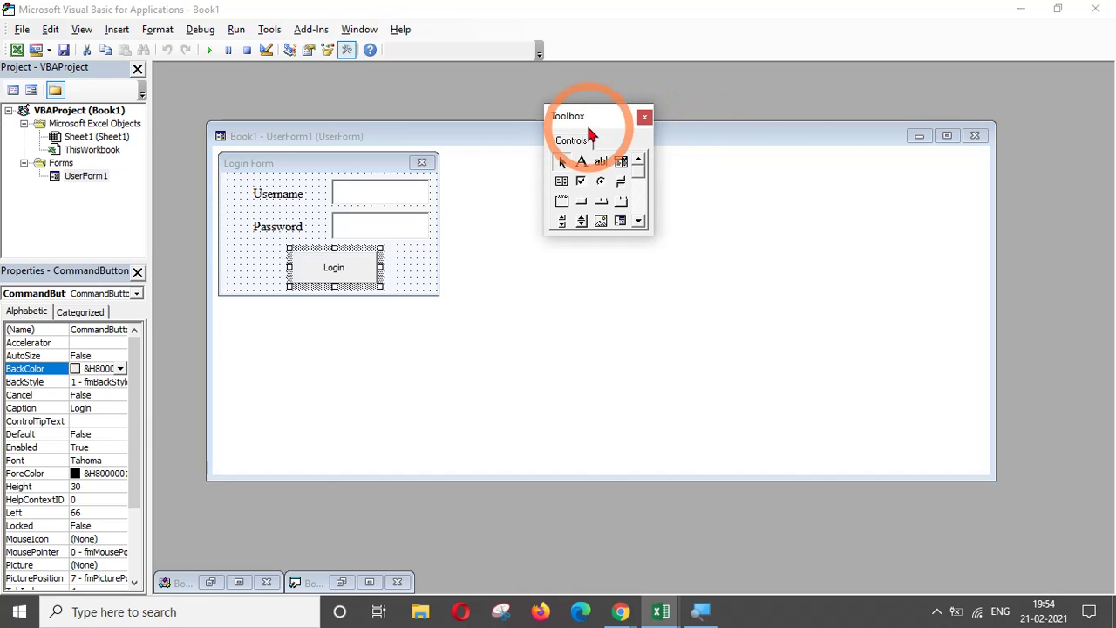
pyautogui.click(915, 137)
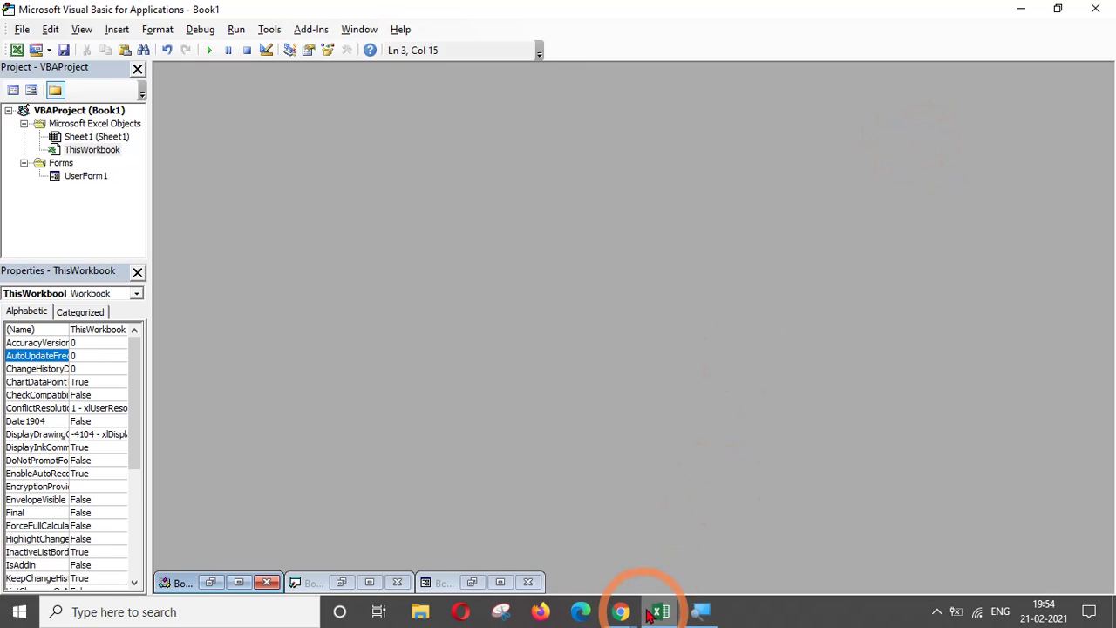
pyautogui.moveTo(620, 611)
pyautogui.click(517, 562)
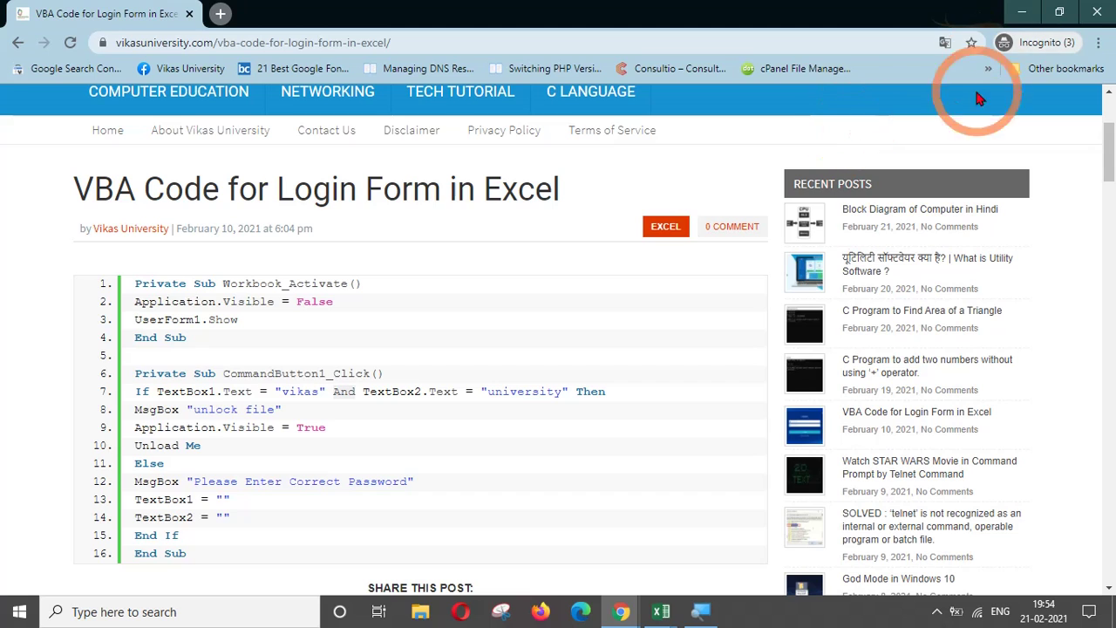
pyautogui.click(712, 563)
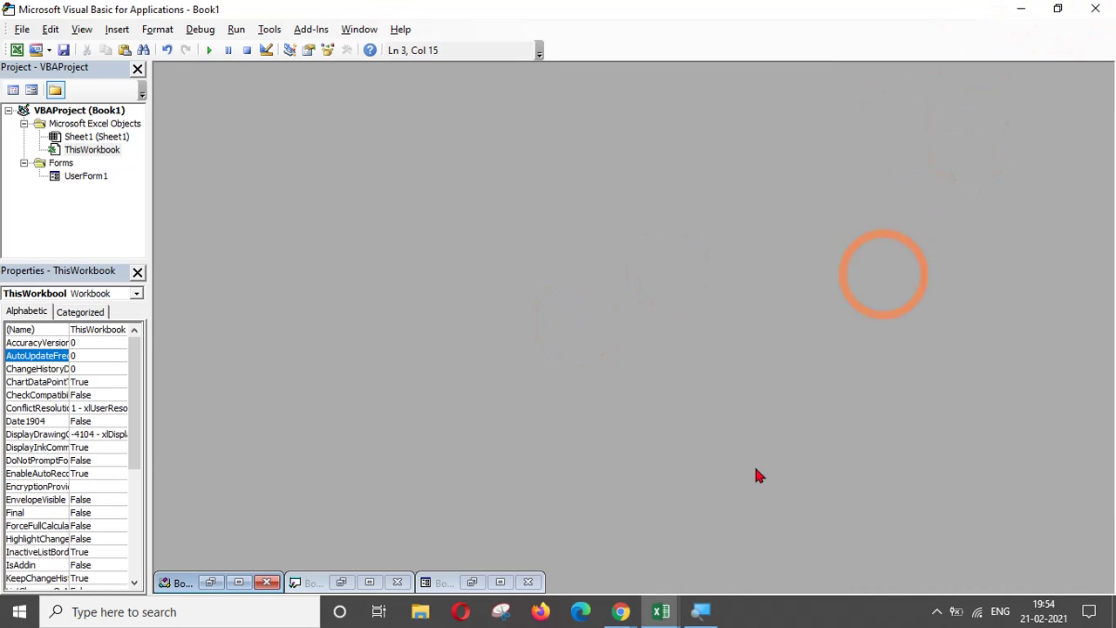
pyautogui.moveTo(660, 611)
pyautogui.click(620, 568)
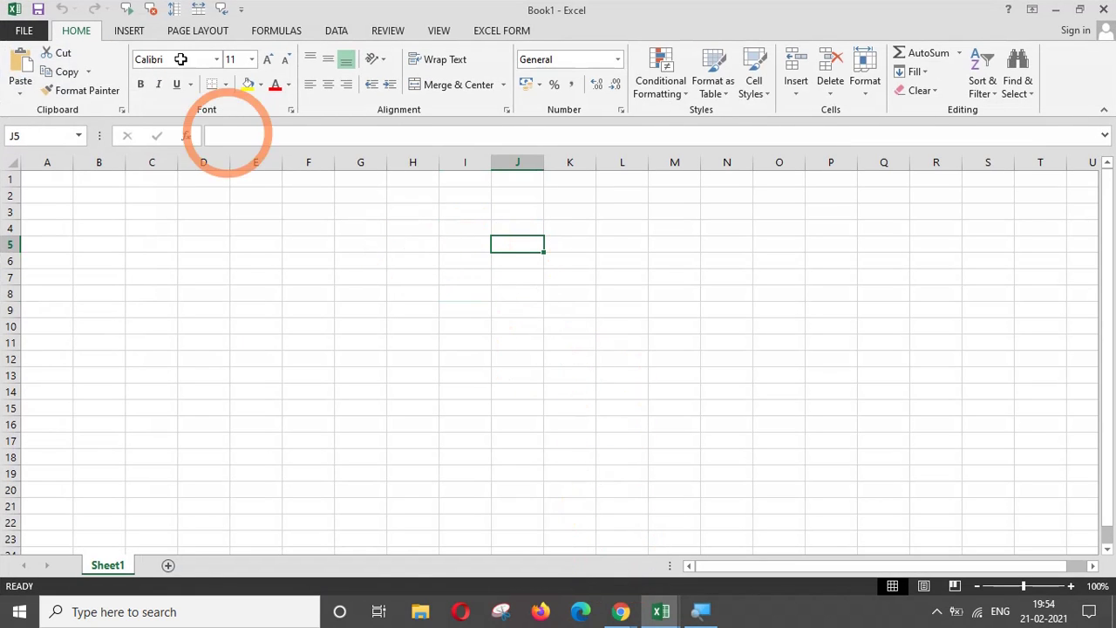
# Step: Start a Save As to the Desktop and enter the file name Login Form New
pyautogui.click(660, 611)
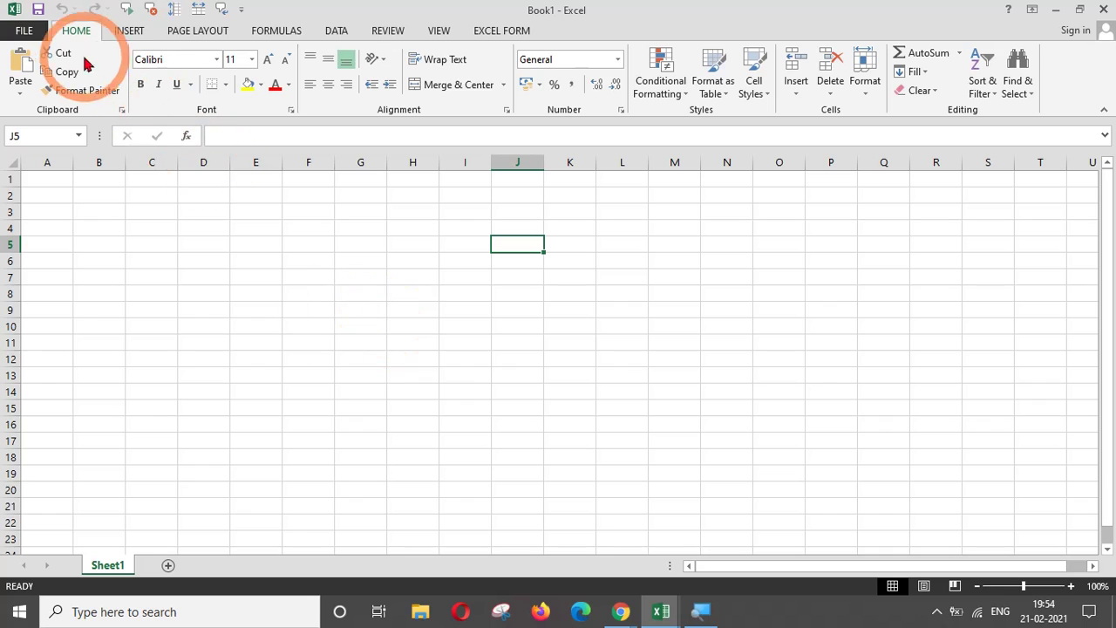
pyautogui.click(32, 33)
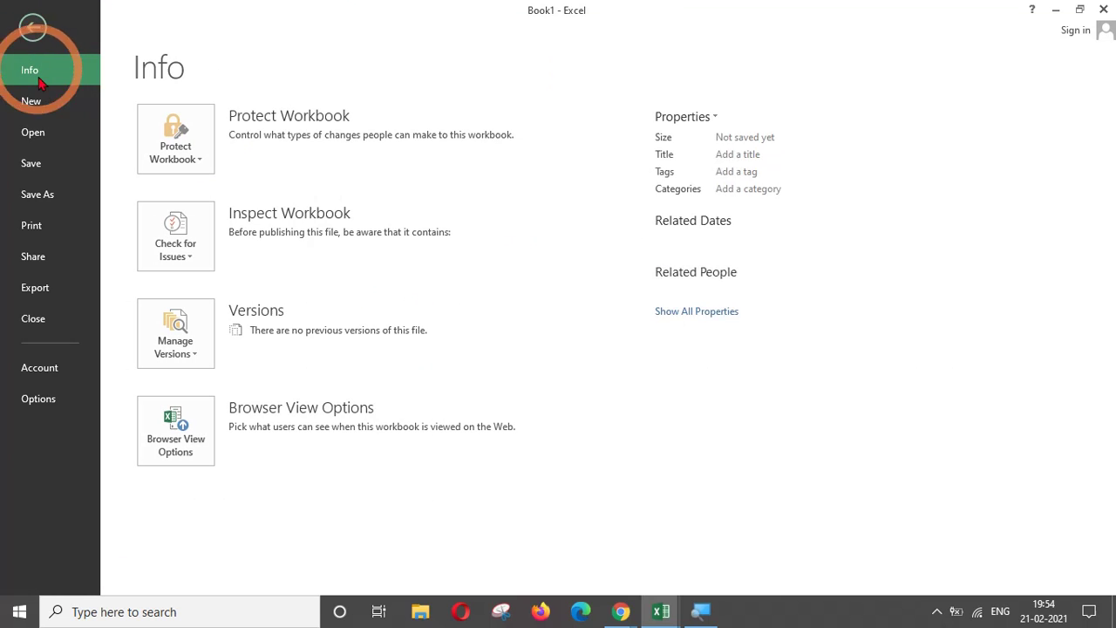
pyautogui.click(49, 166)
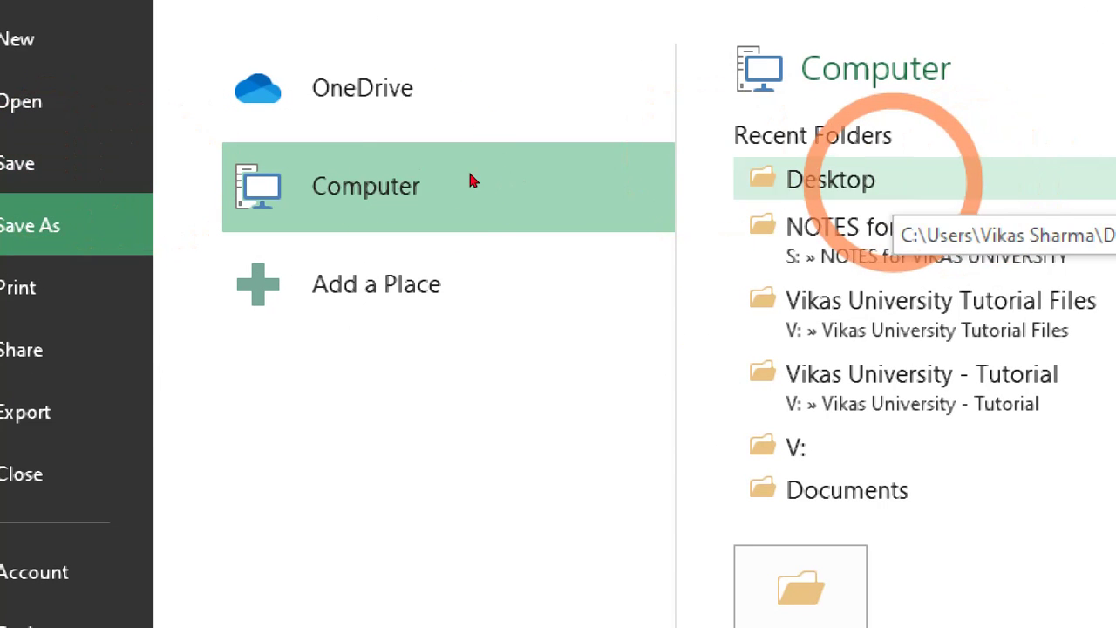
pyautogui.click(889, 179)
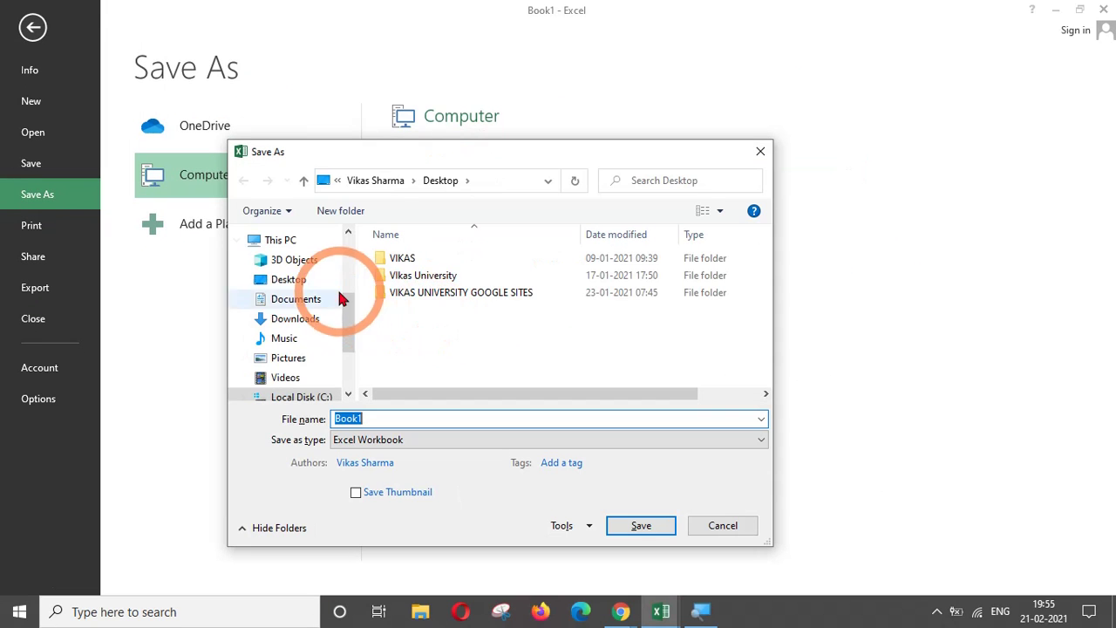
pyautogui.click(390, 418)
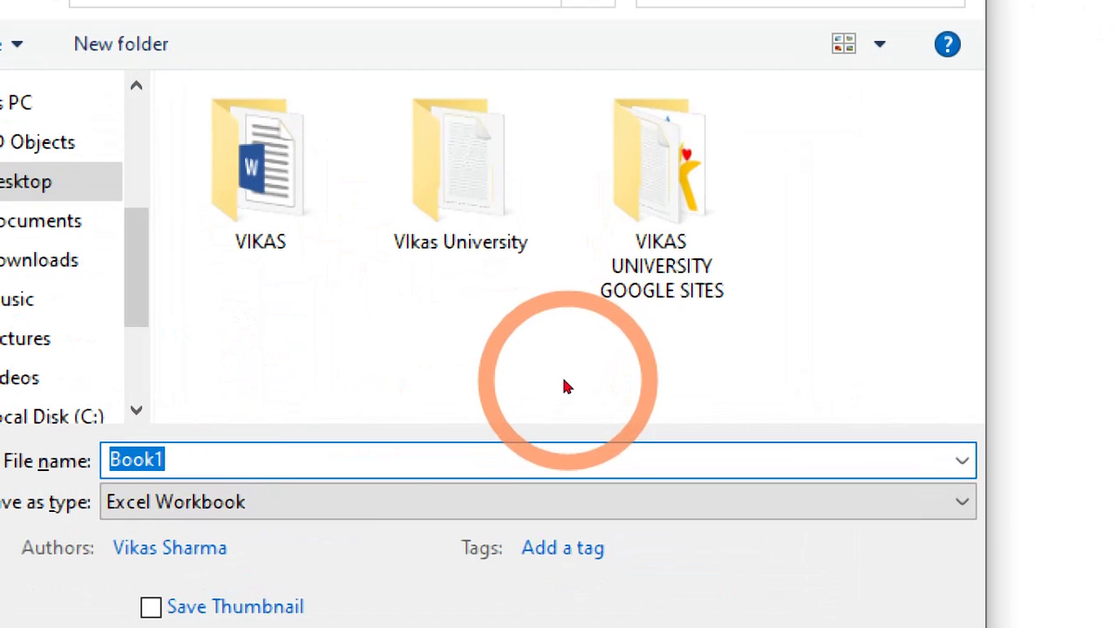
pyautogui.write('Login Form New')
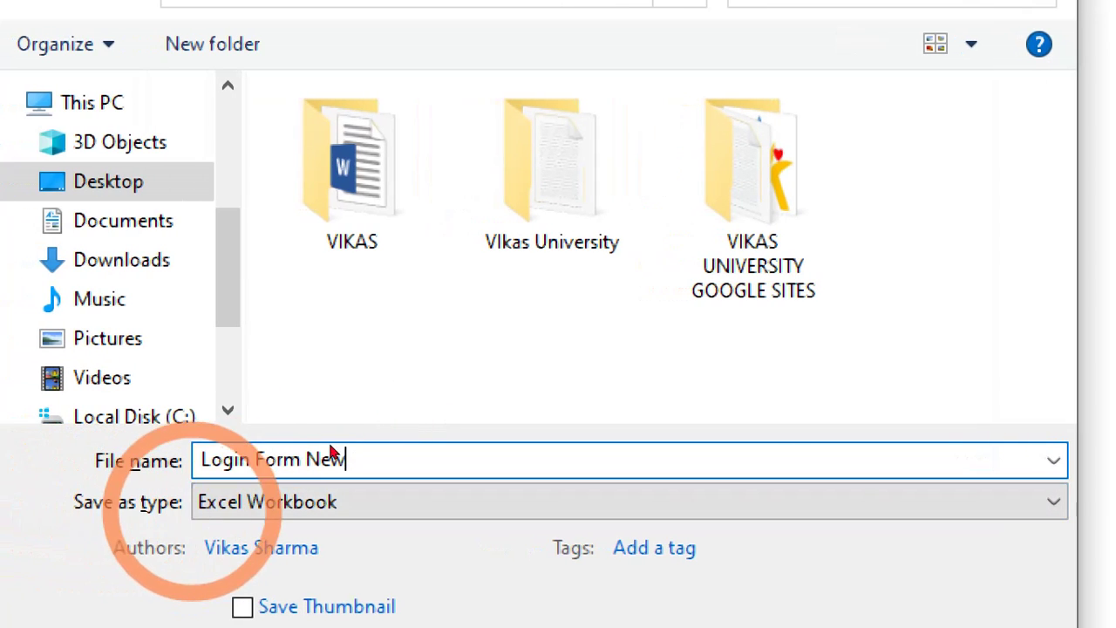
# Step: Set the file type to Excel Macro-Enabled Workbook and save the workbook
pyautogui.press('Tab')
pyautogui.hotkey('alt', 'Down')
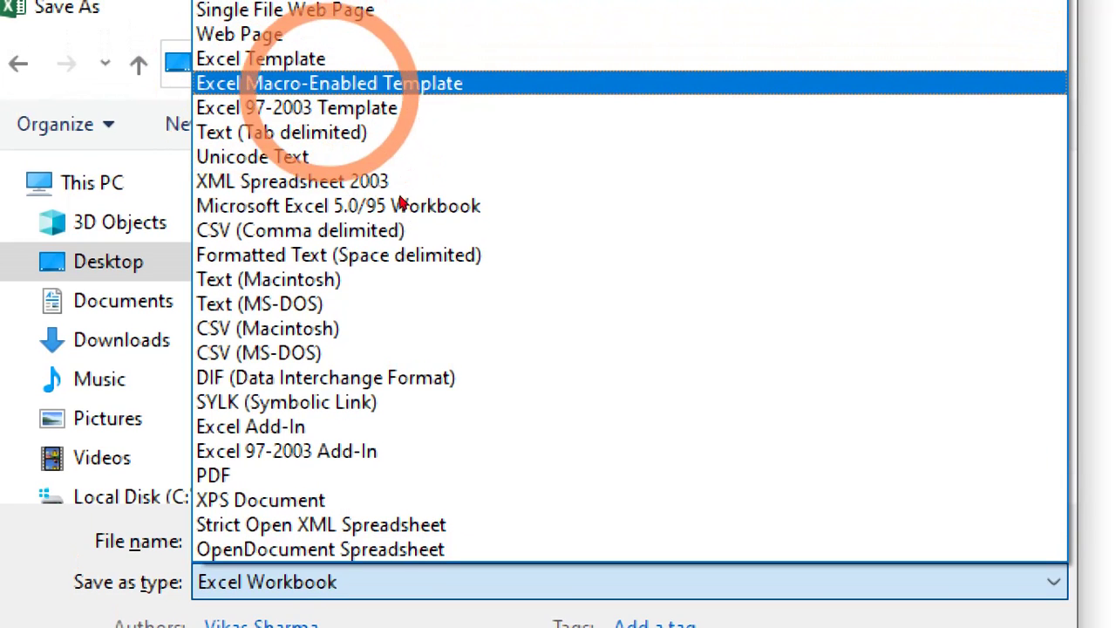
pyautogui.click(386, 84)
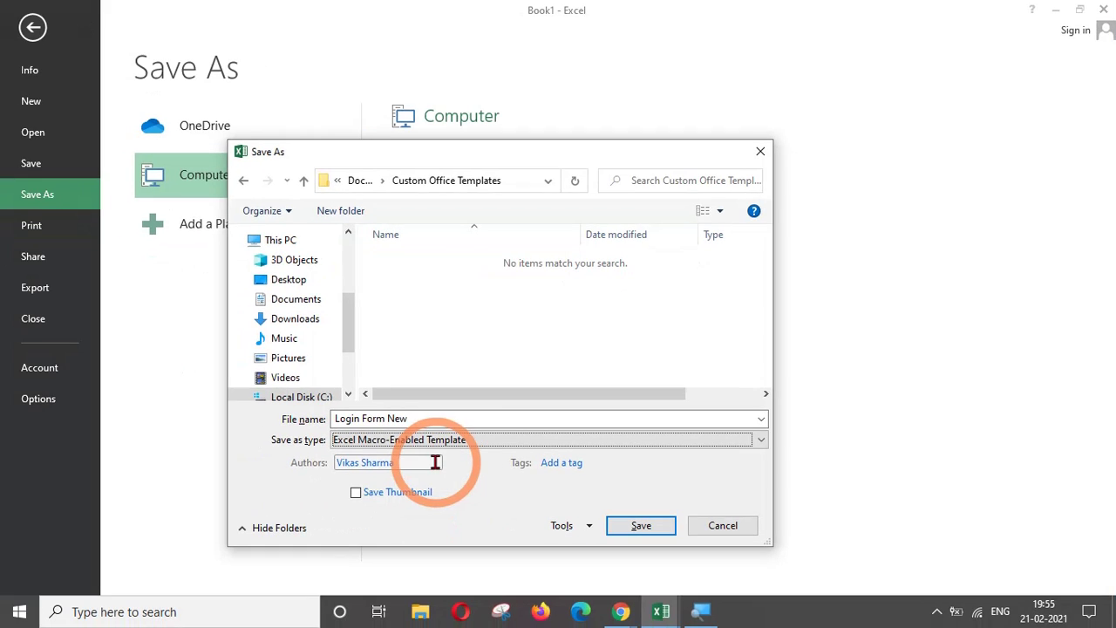
pyautogui.click(504, 444)
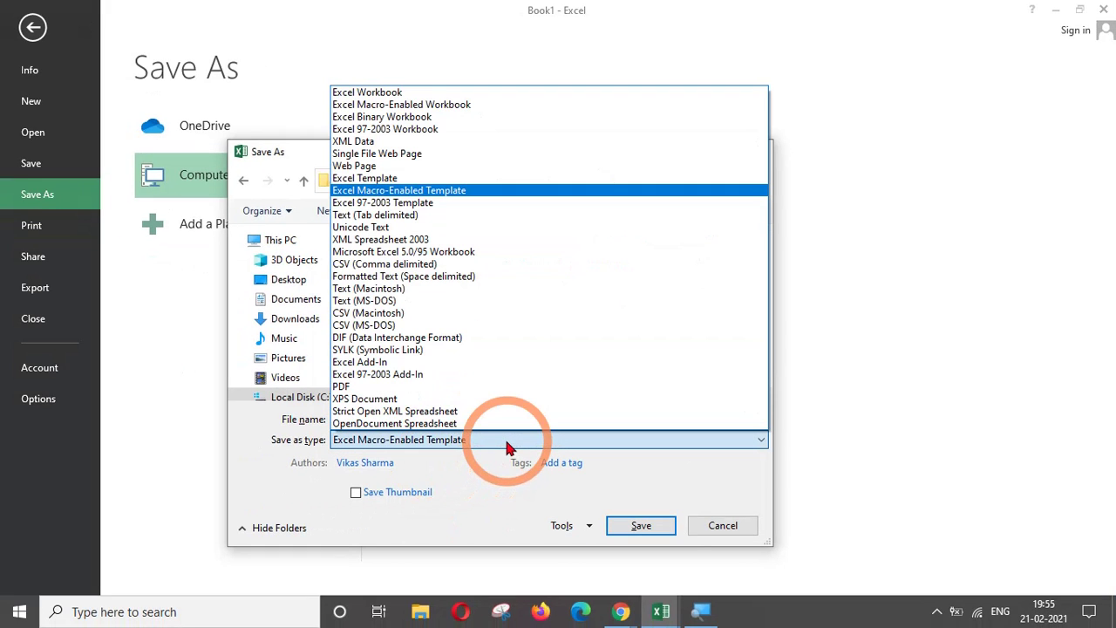
pyautogui.click(431, 105)
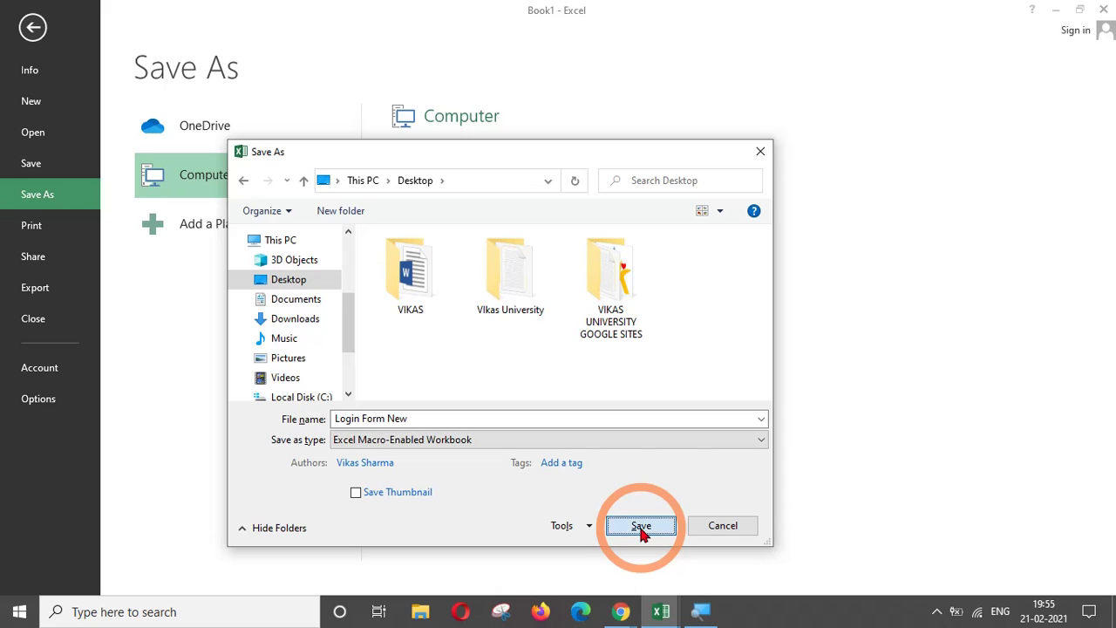
pyautogui.click(641, 526)
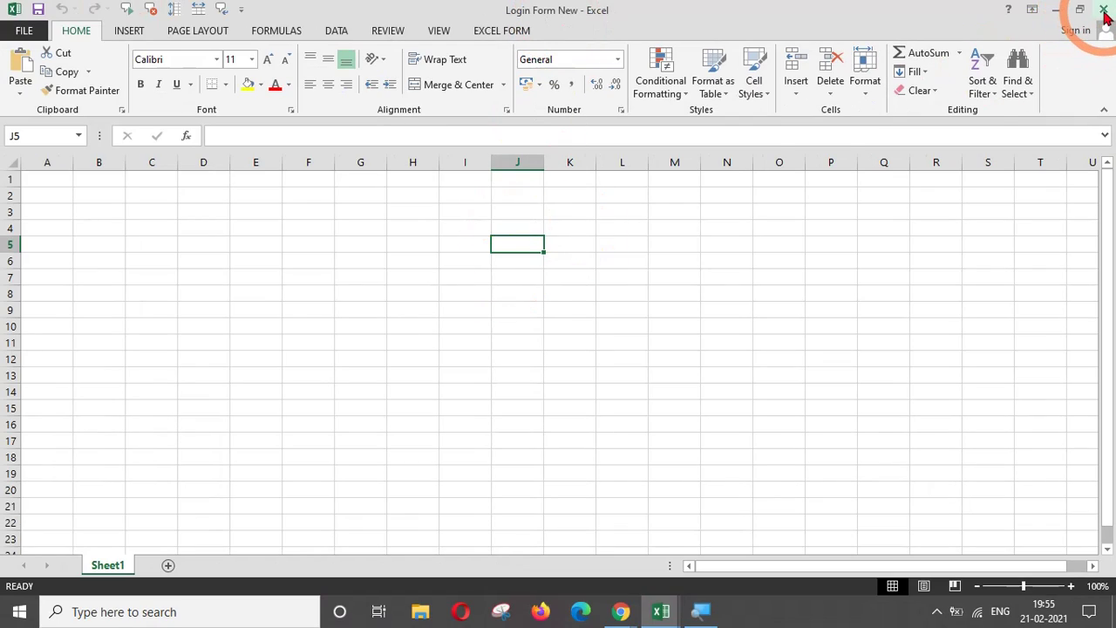
# Step: Close Excel, minimise Chrome and dismiss the leftover window to reveal the desktop
pyautogui.click(1104, 11)
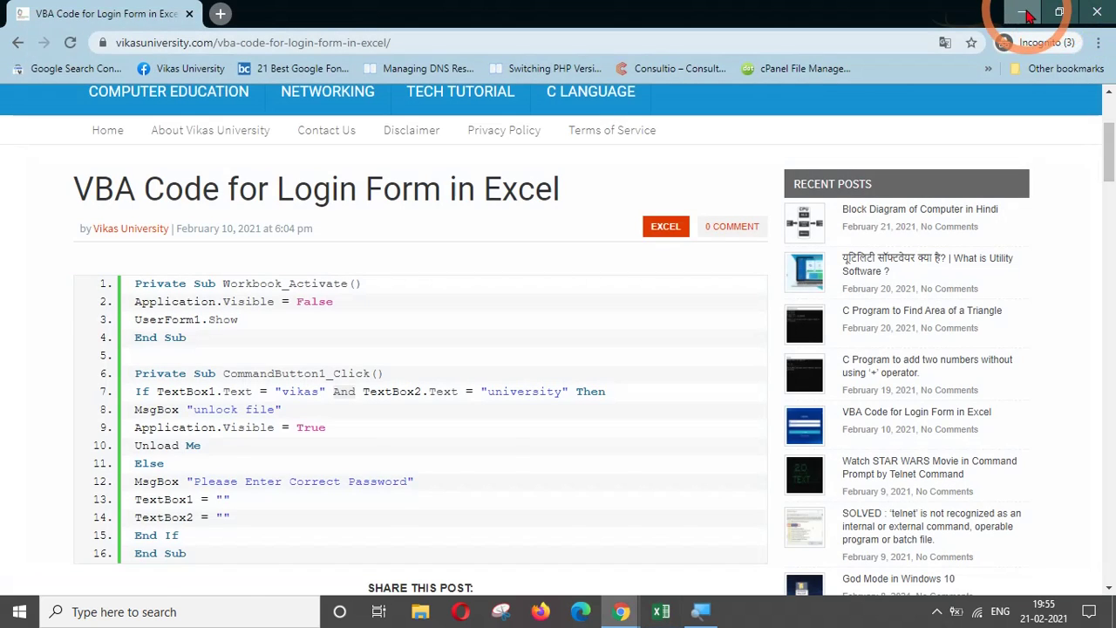
pyautogui.click(1023, 12)
pyautogui.click(624, 94)
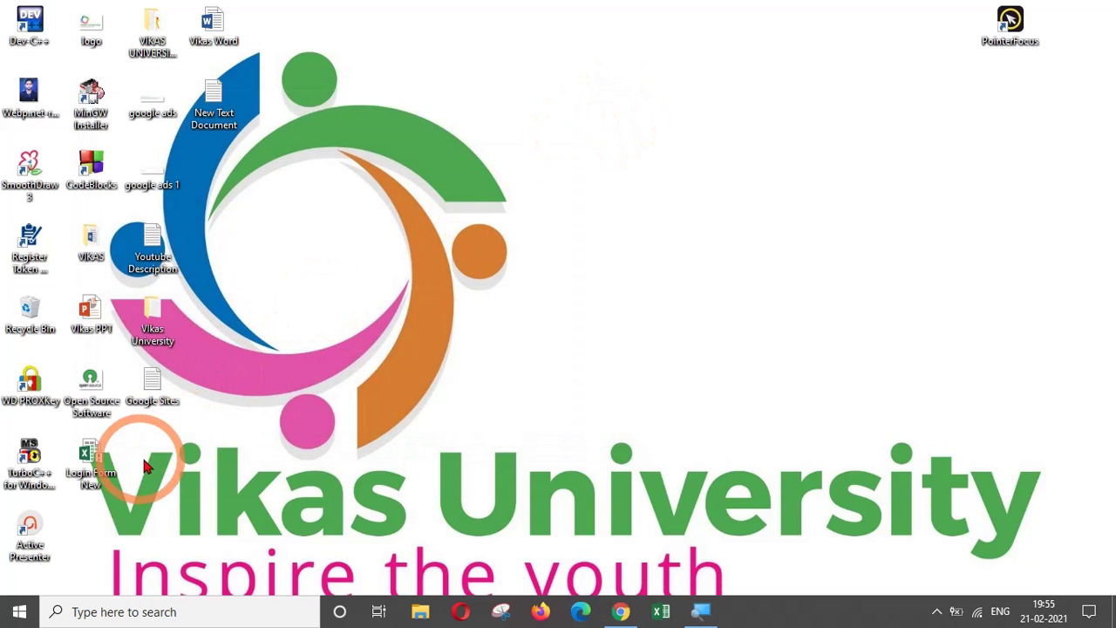
# Step: Drag the Login Form New icon to the middle of the desktop
pyautogui.moveTo(97, 467); pyautogui.dragTo(663, 316)
pyautogui.click(268, 497)
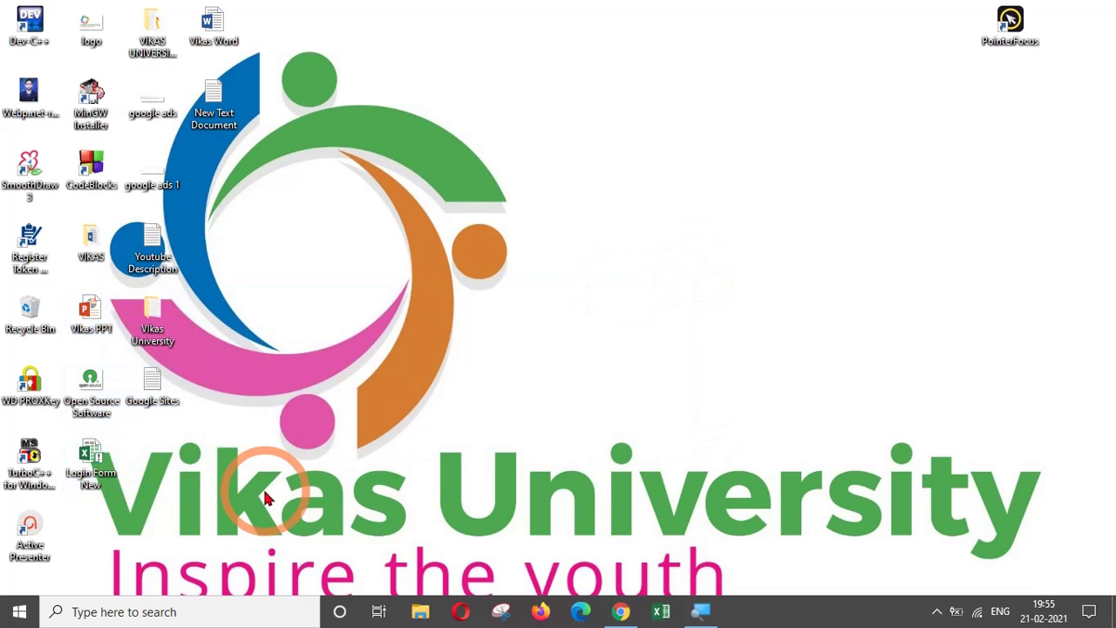
pyautogui.moveTo(94, 459); pyautogui.dragTo(654, 244)
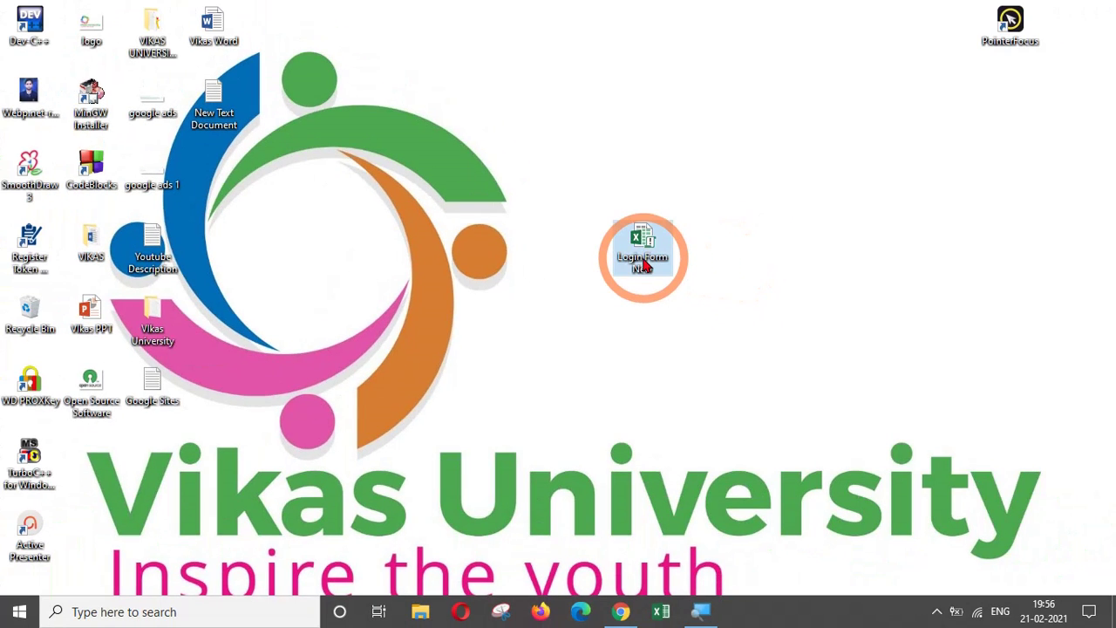
# Step: Open Login Form New and submit wrong credentials in the Login Form
pyautogui.doubleClick(645, 262)
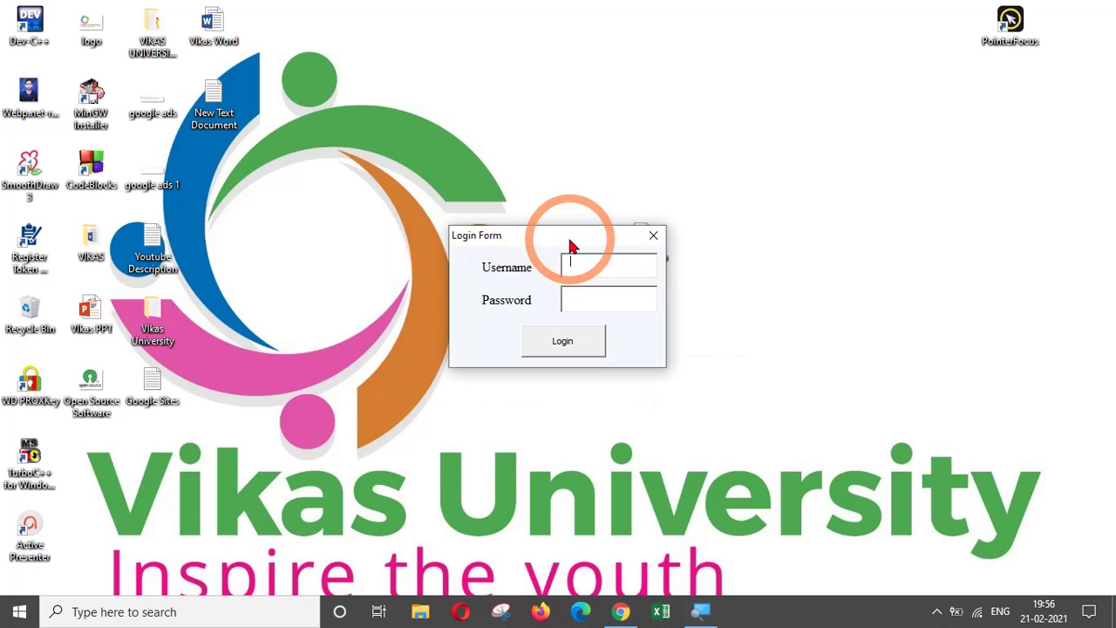
pyautogui.moveTo(571, 247); pyautogui.dragTo(590, 324)
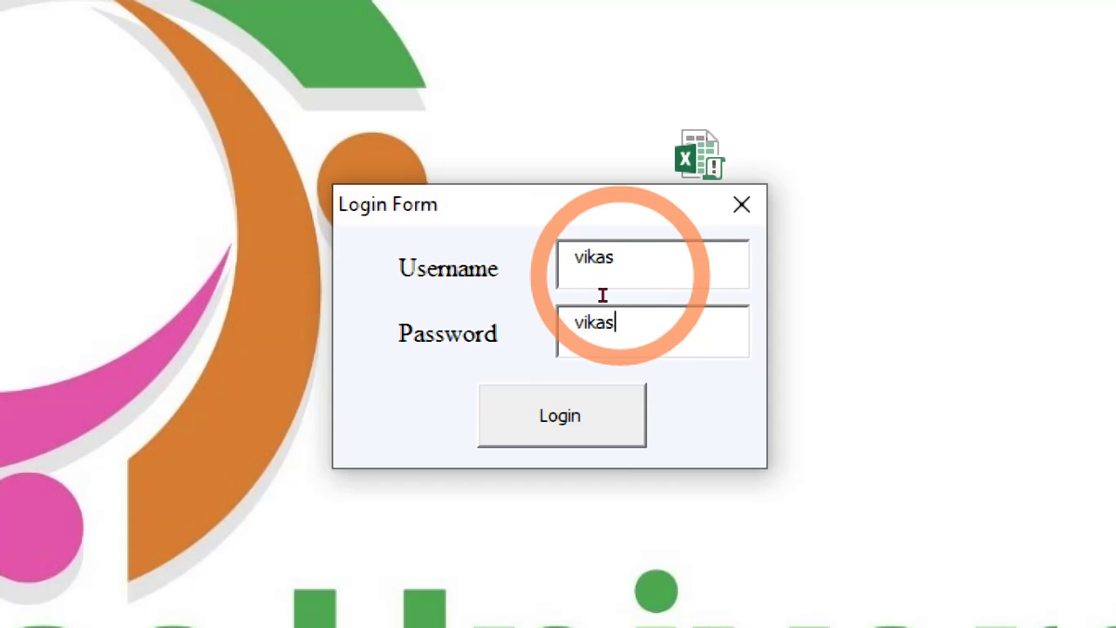
pyautogui.click(562, 410)
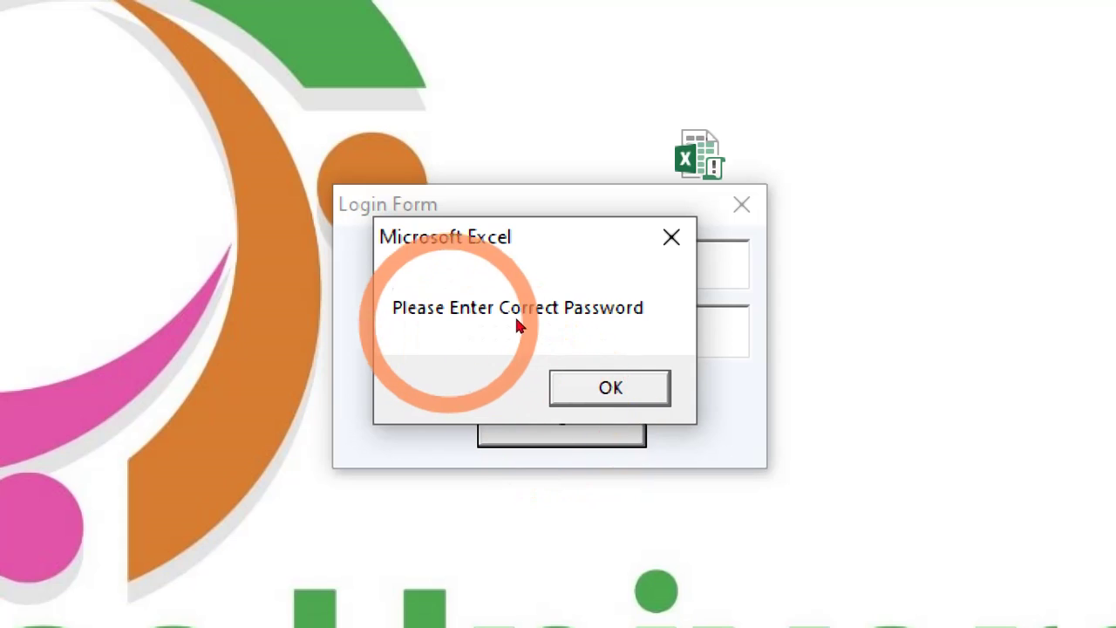
# Step: Dismiss the error, log in with the admin username and password, and accept the unlock message
pyautogui.click(604, 388)
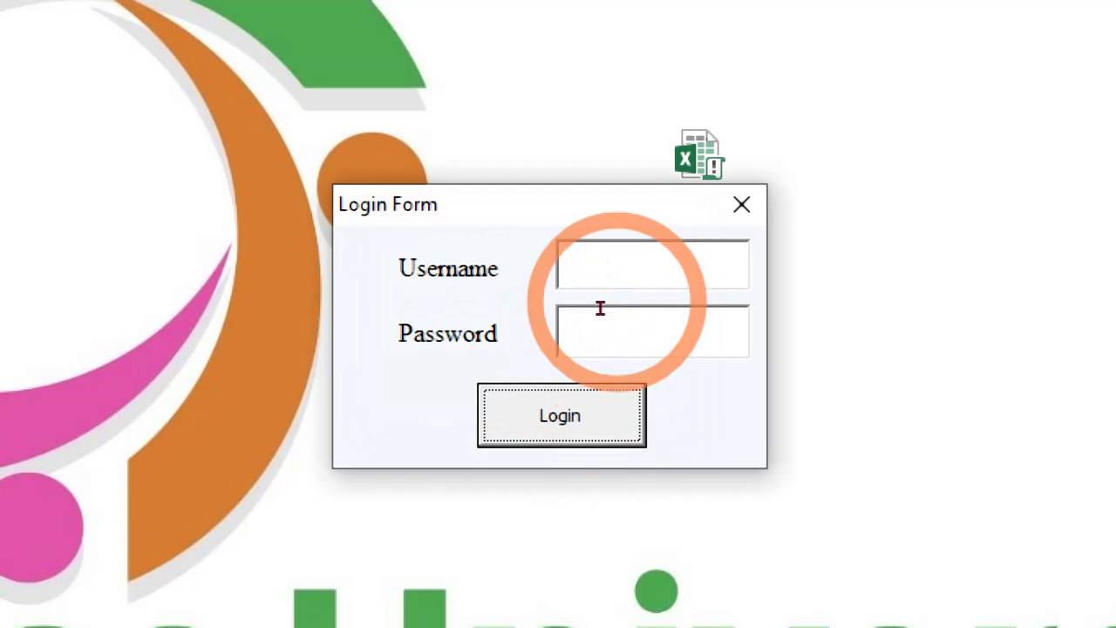
pyautogui.click(601, 288)
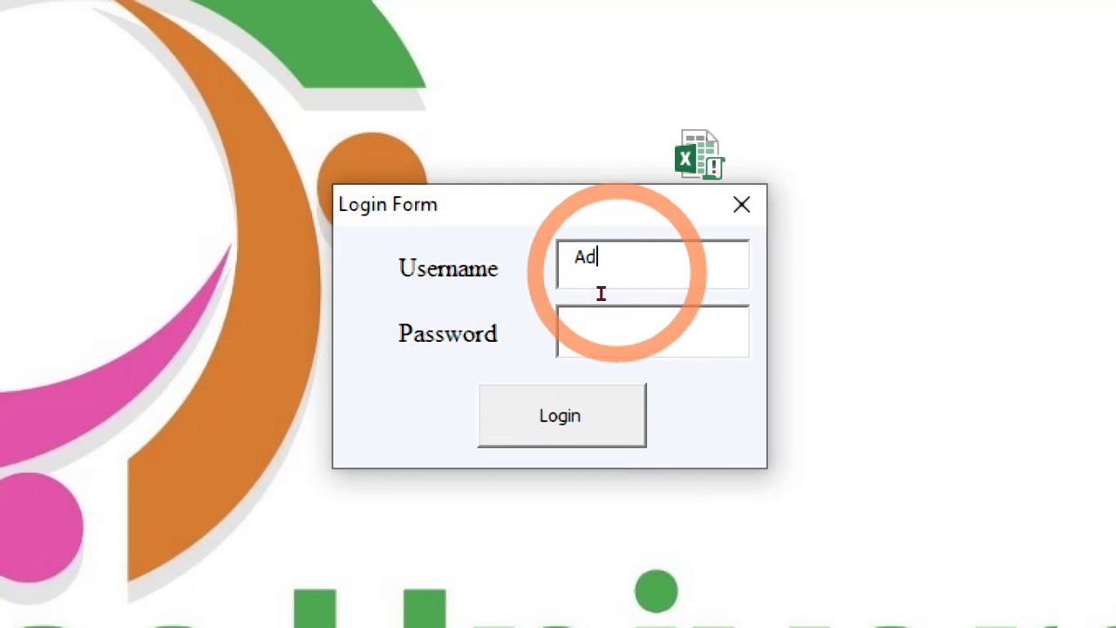
pyautogui.click(593, 320)
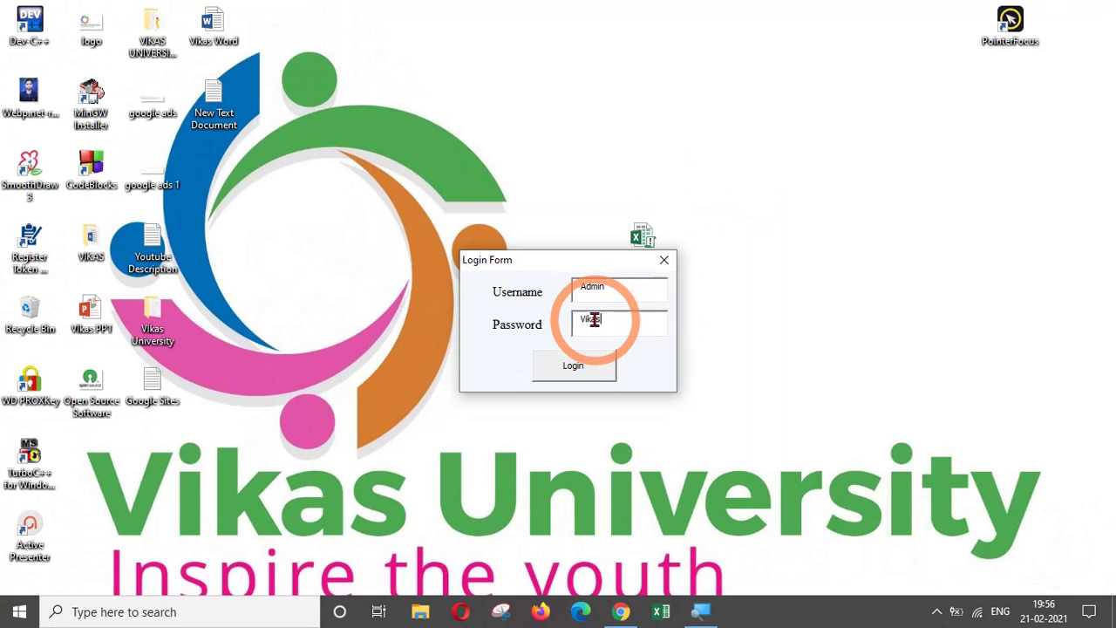
pyautogui.click(565, 380)
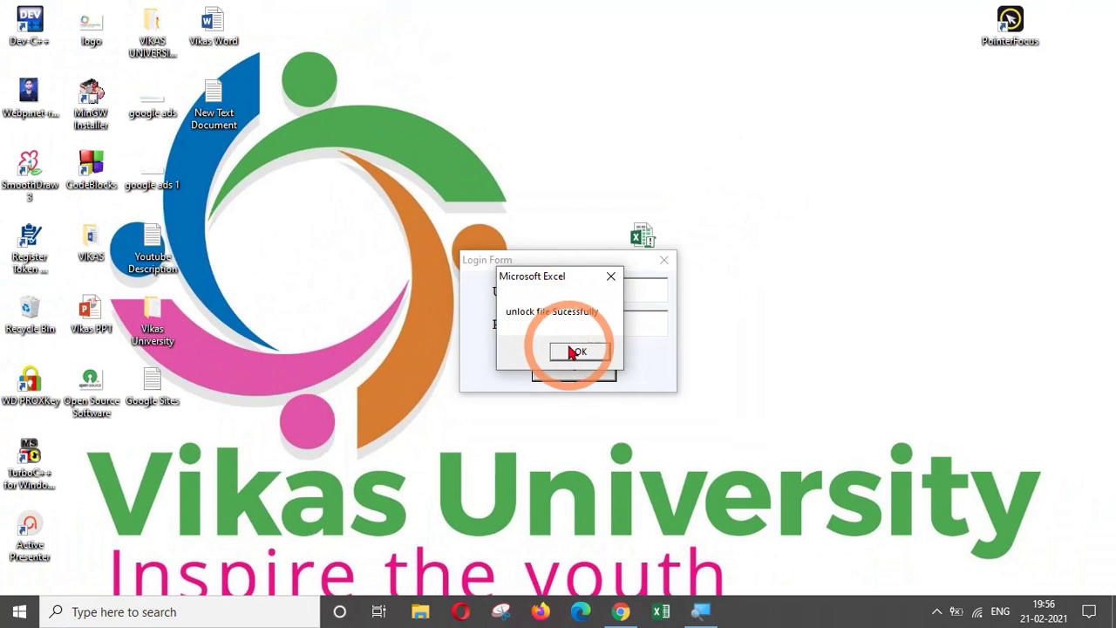
pyautogui.click(571, 353)
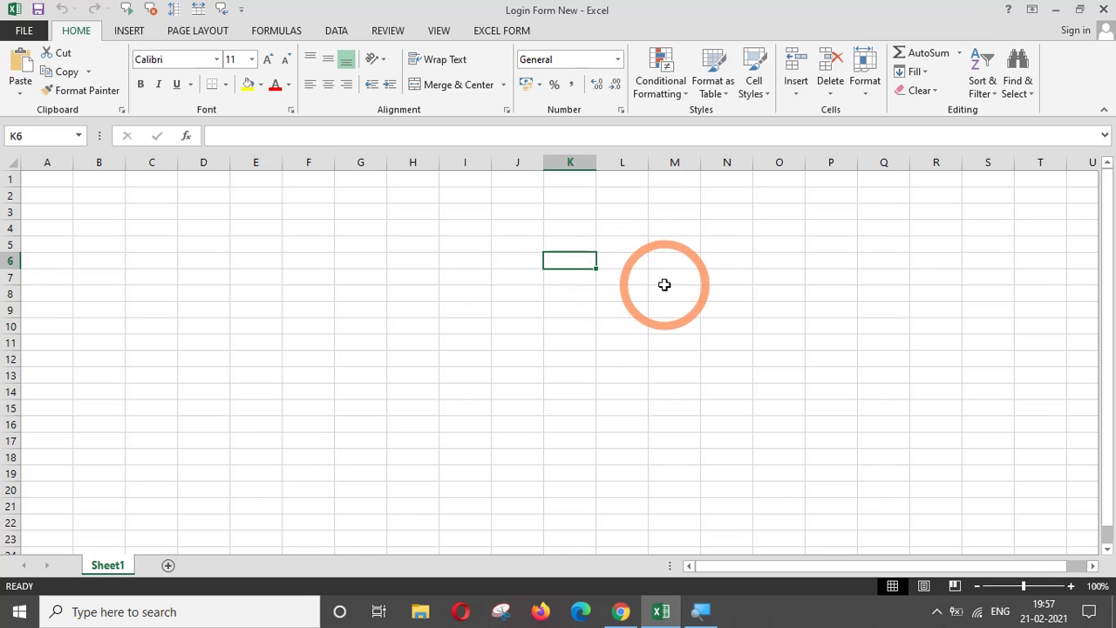
# Step: Show the desktop with Windows+D, leaving the Login Form New icon visible
pyautogui.press('super+d')
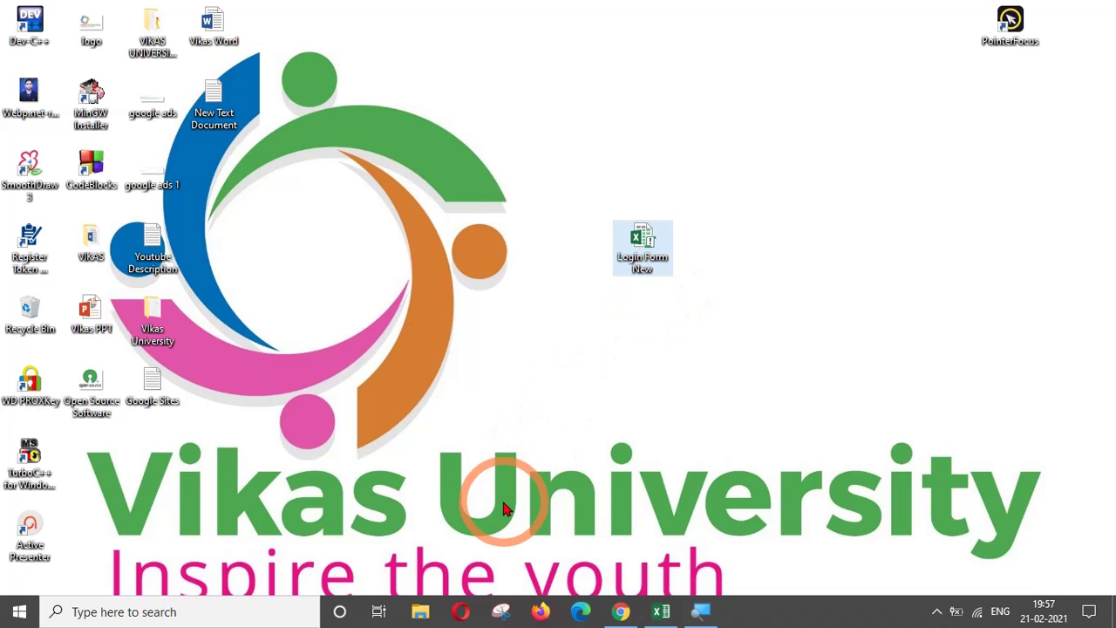